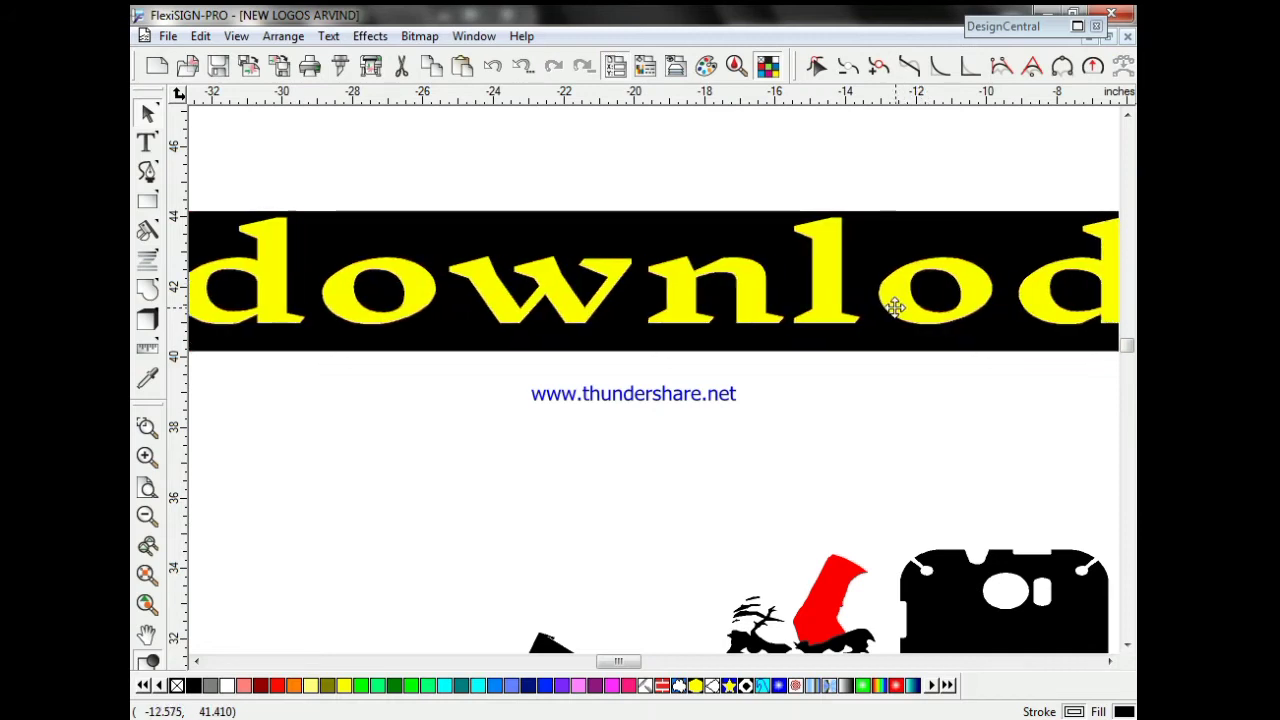
Step: Select the black banner with yellow 'radium stiker' lettering, slide it left, and delete it
left_click(1062, 304)
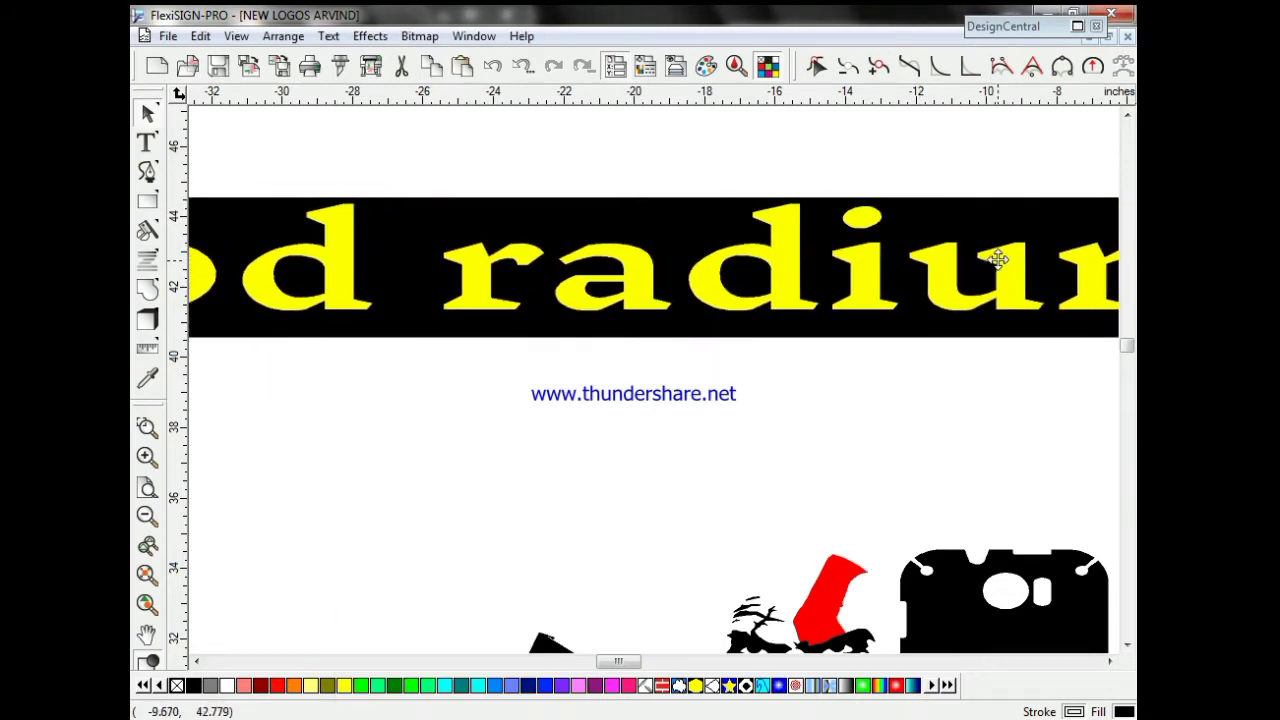
left_click(997, 259)
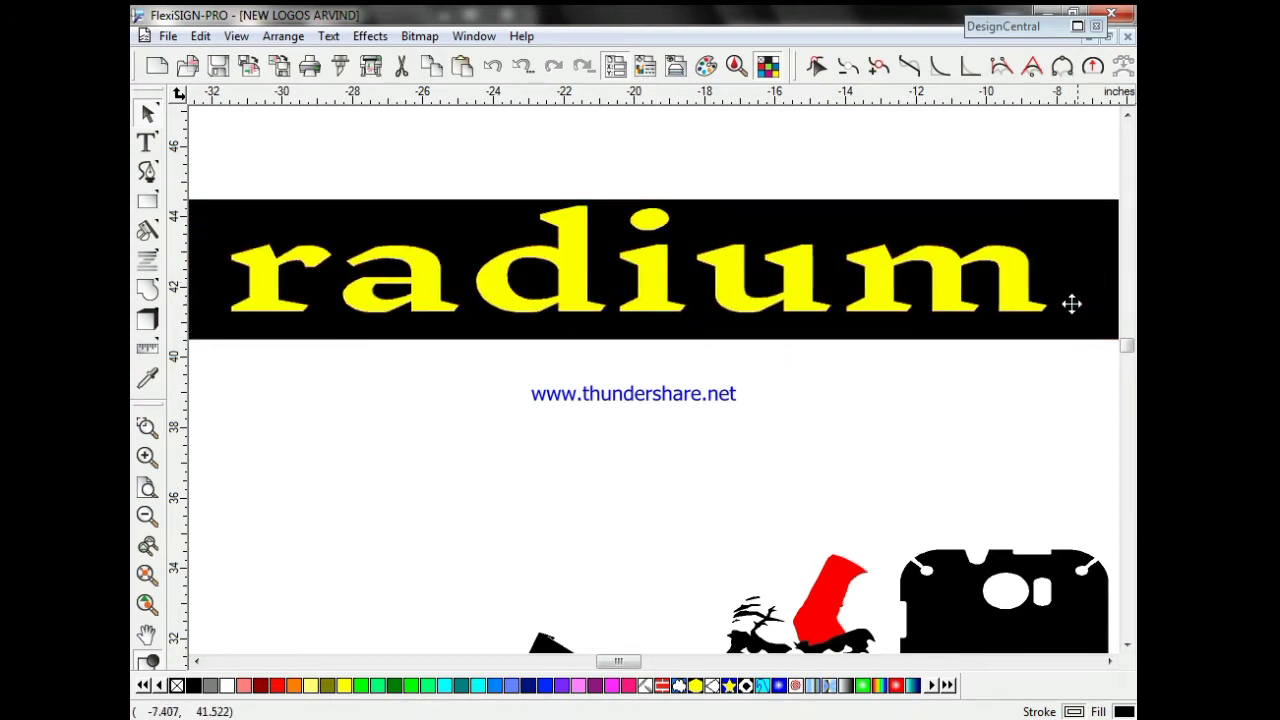
left_click_drag(1042, 296, 746, 278)
left_click_drag(996, 277, 856, 280)
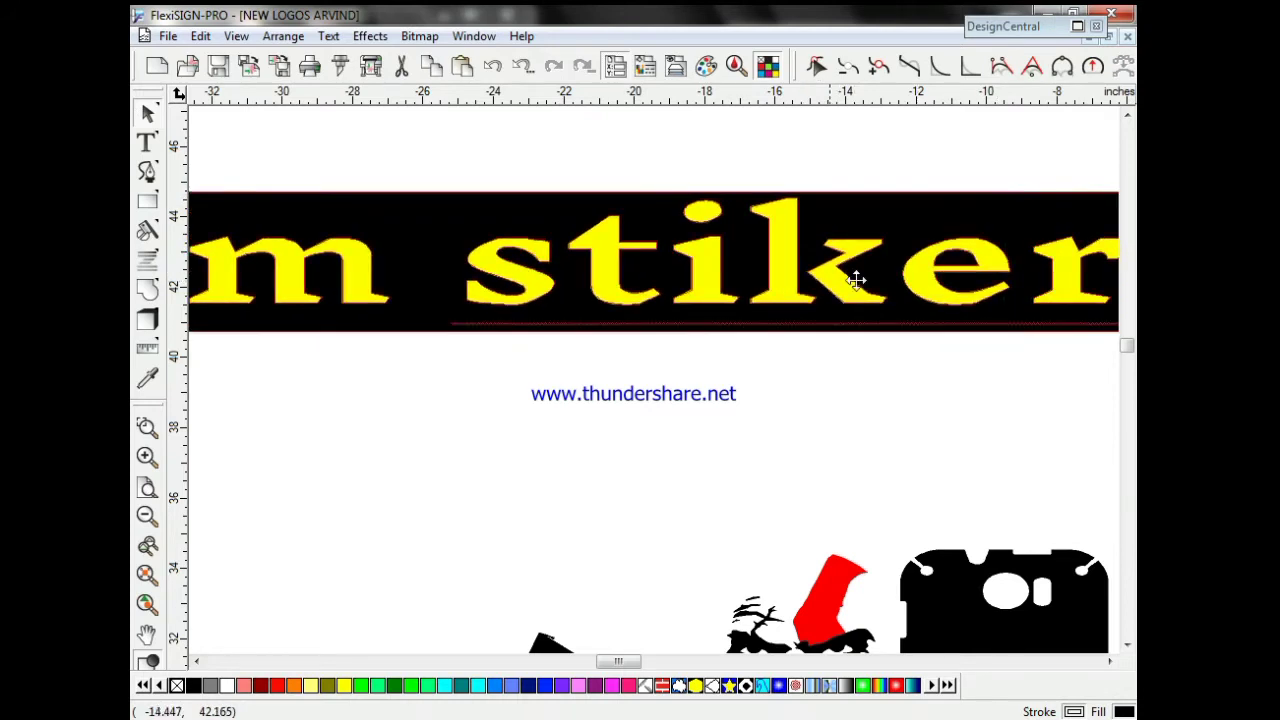
left_click_drag(1029, 262, 941, 262)
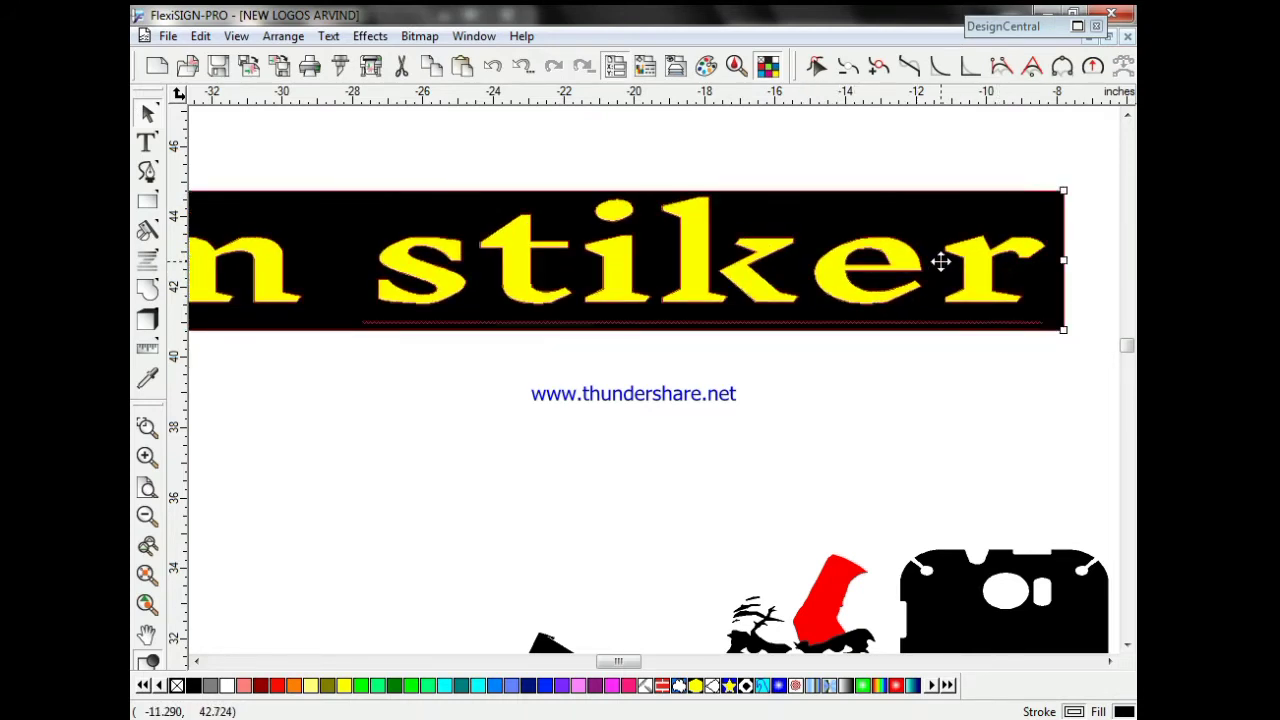
key("Delete")
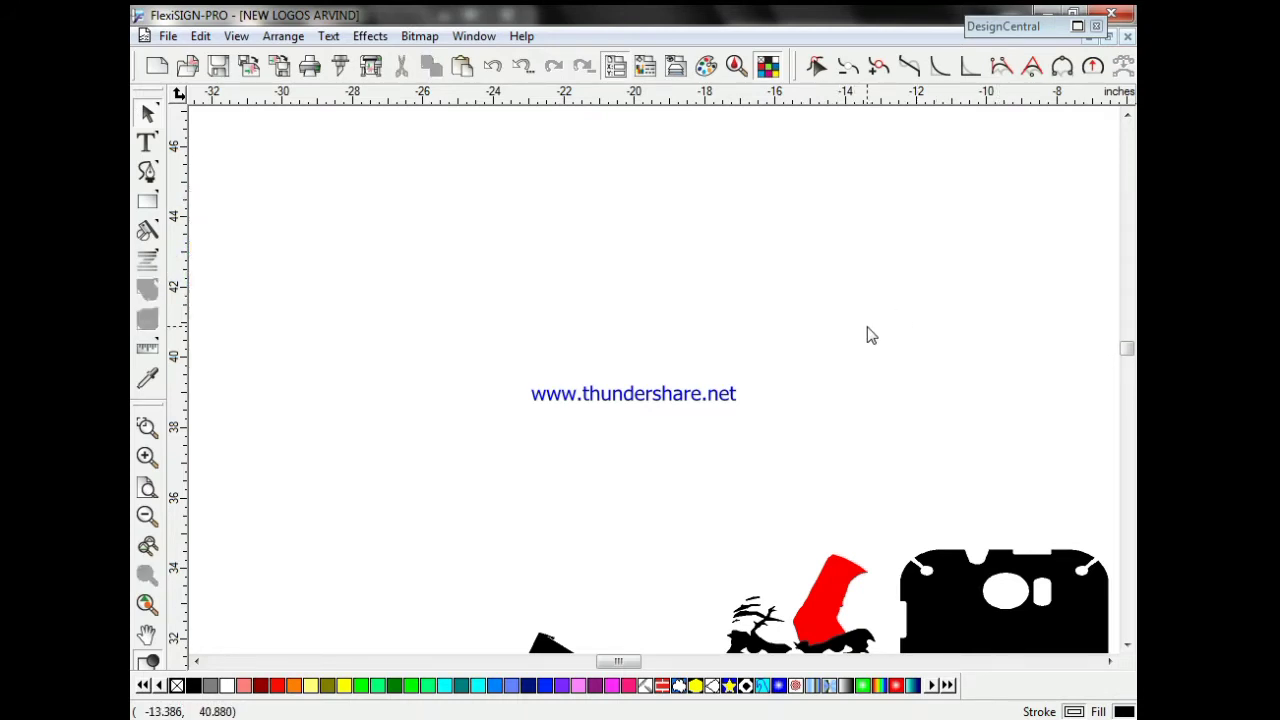
Step: Select the motorbike rider artwork and zoom in and back out to see the surrounding logos
scroll(870, 336, "down", 5)
mouse_move(677, 354)
left_mouse_down()
mouse_move(471, 400)
mouse_move(461, 390)
left_mouse_up()
left_click(584, 527)
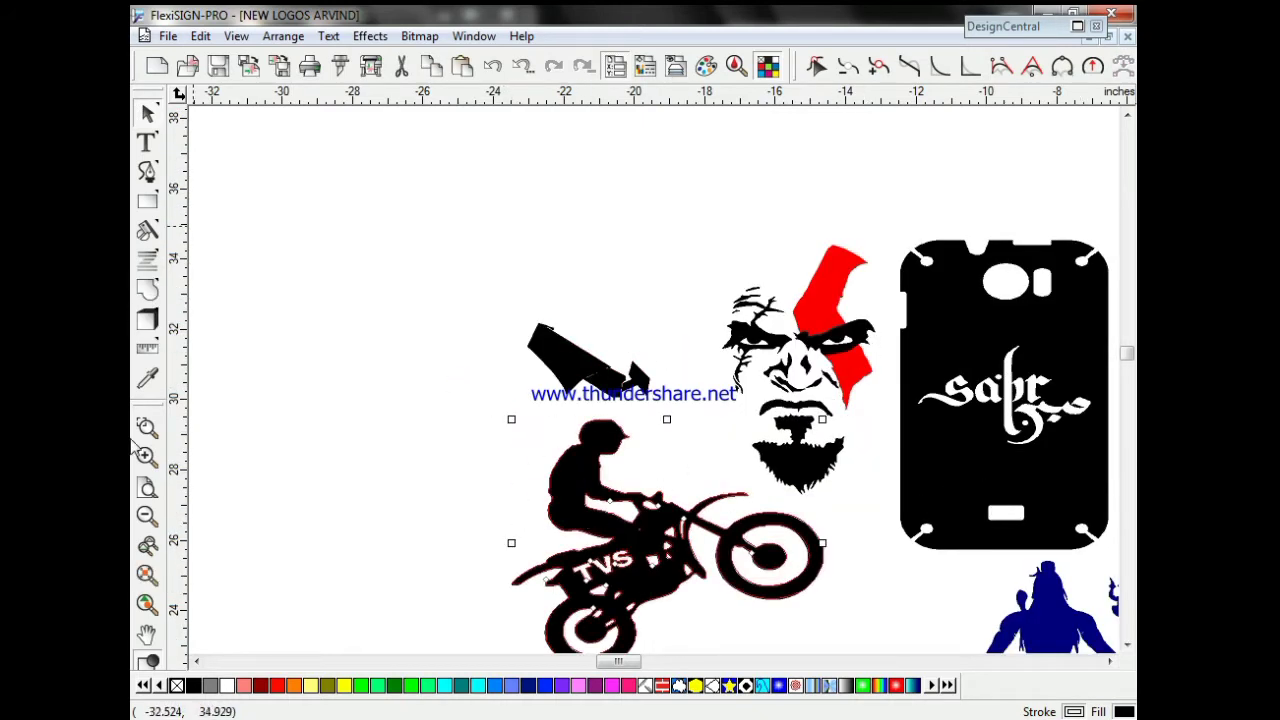
left_click(146, 575)
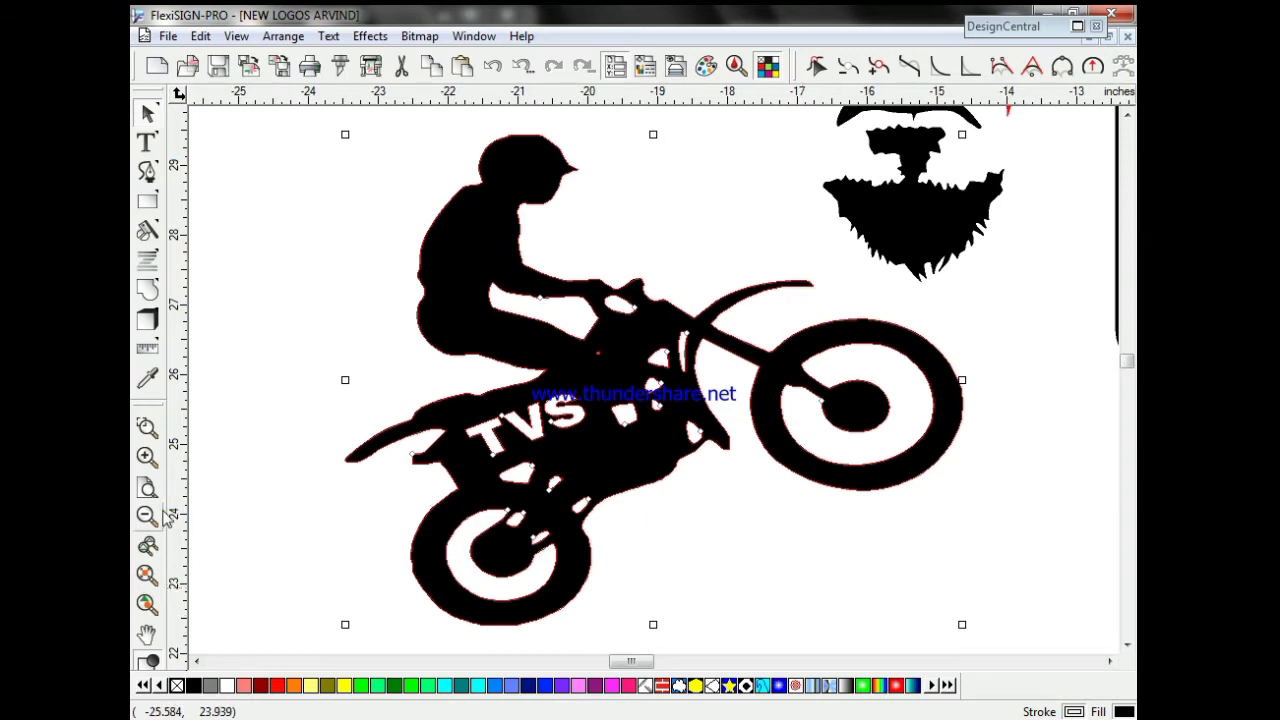
left_click(148, 515)
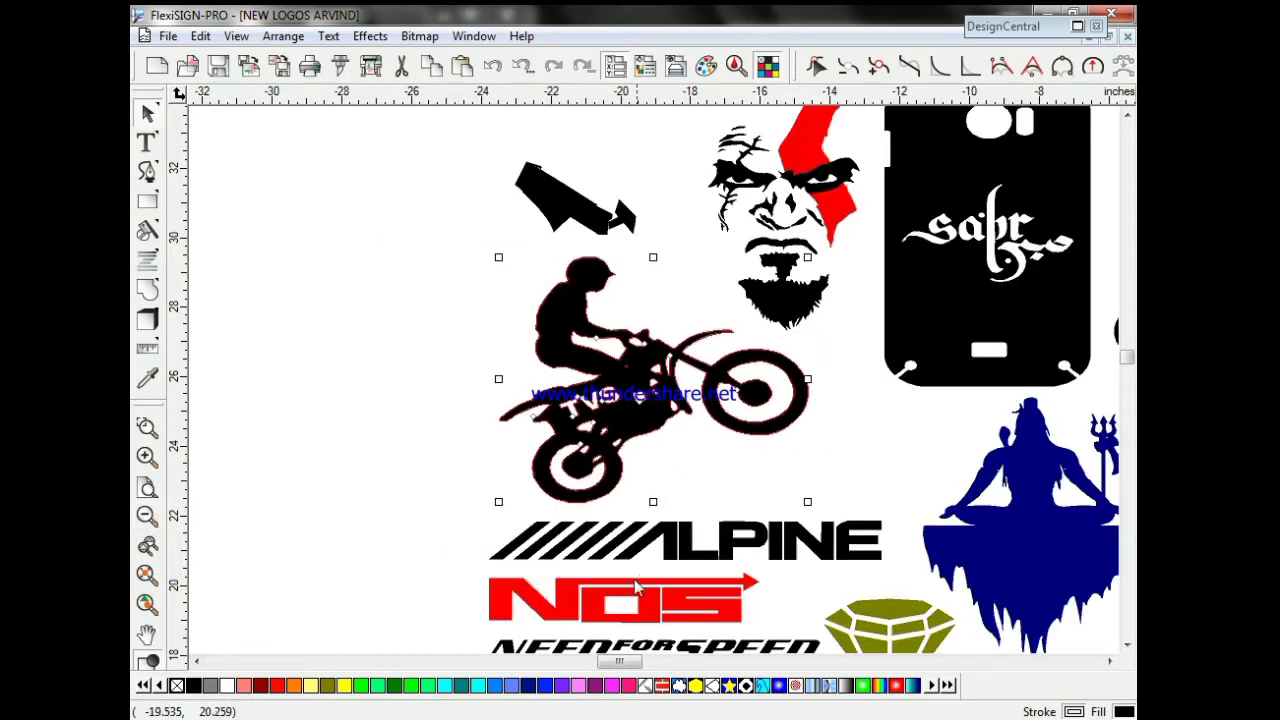
scroll(613, 630, "up", 2)
Step: Recolour the red face-paint shapes on the bearded face Medium Green
left_click(820, 350)
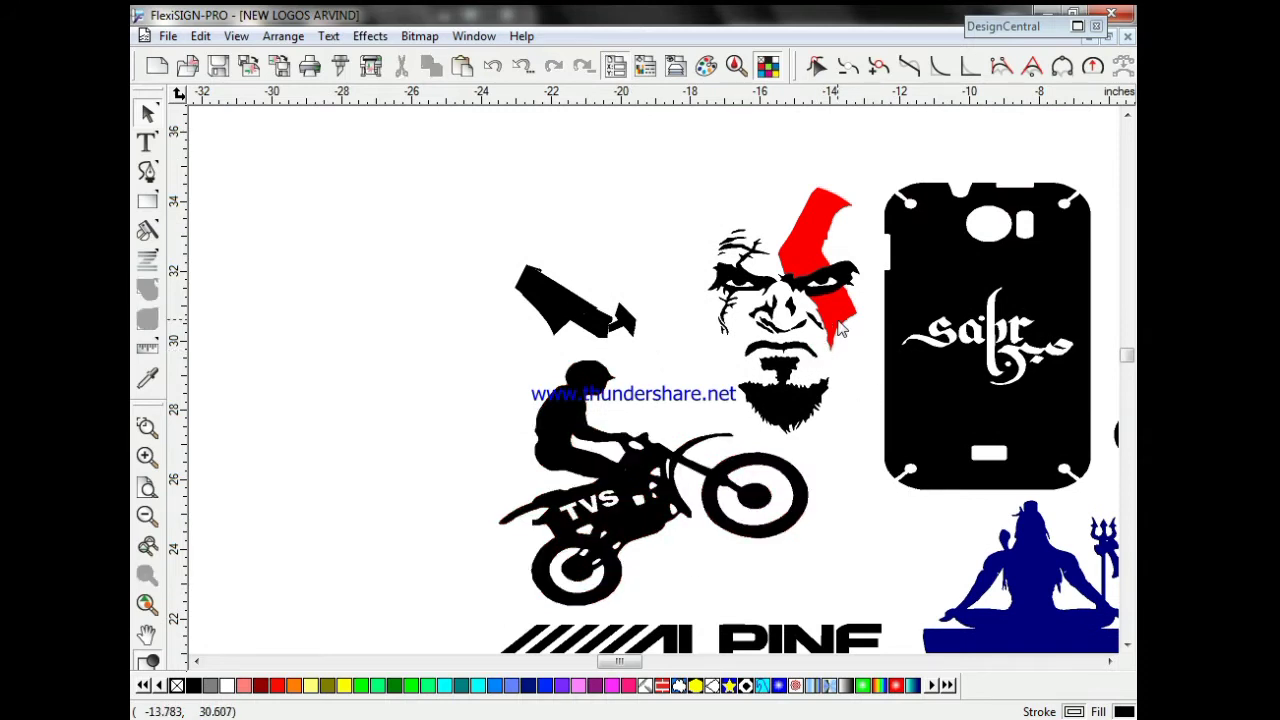
left_click(395, 685)
left_click(823, 238)
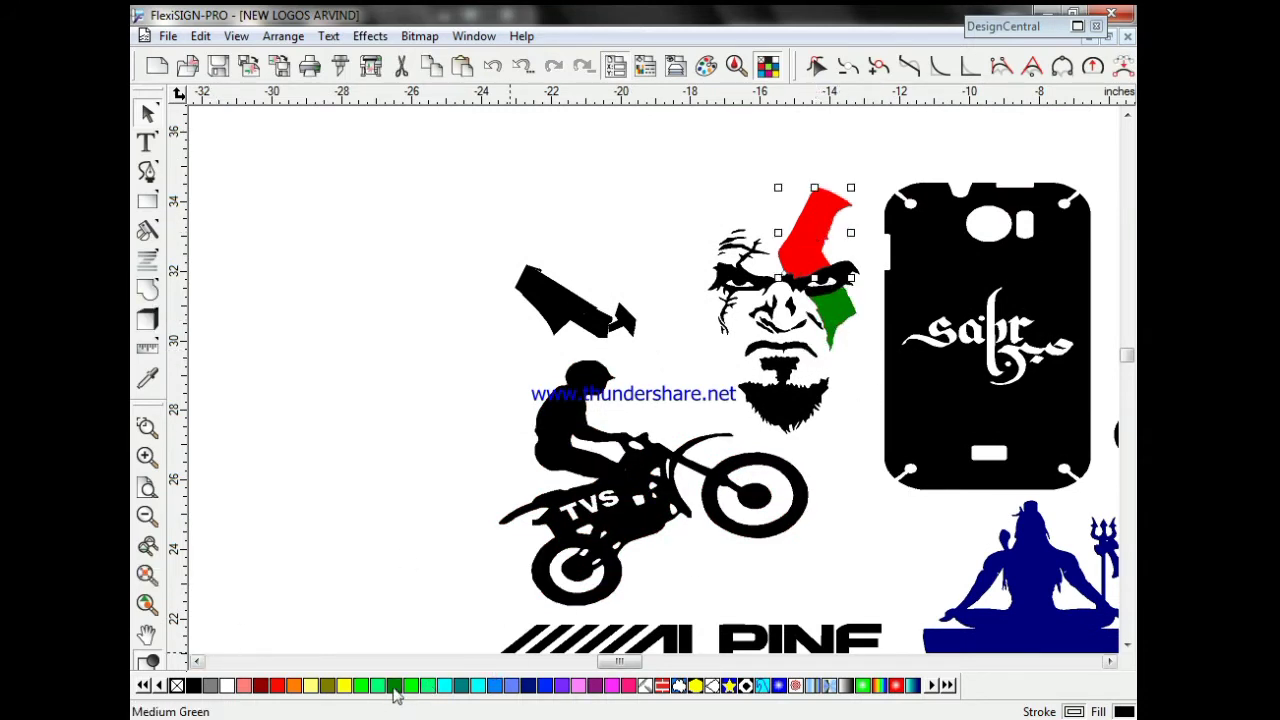
left_click(830, 465)
Step: Scroll down the sheet, selecting the MOST WANTED and GReddy logos along the way
scroll(833, 468, "down", 2)
scroll(833, 468, "down", 2)
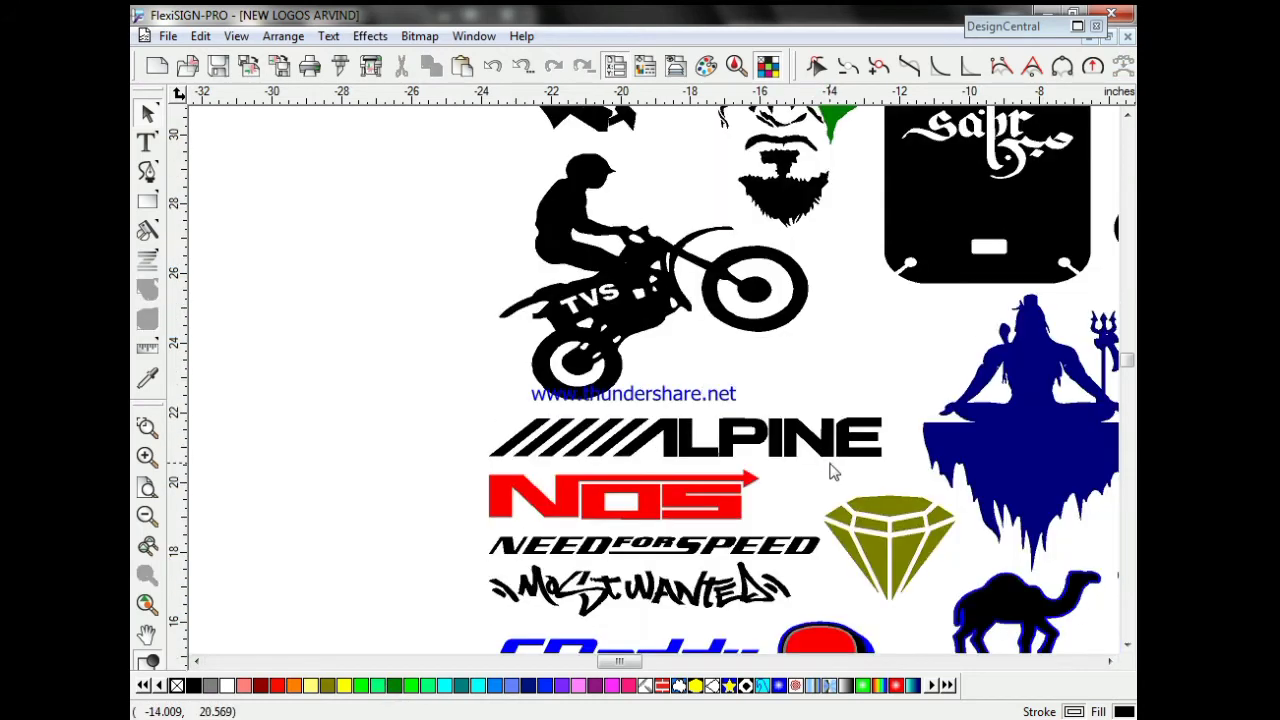
scroll(833, 473, "down", 2)
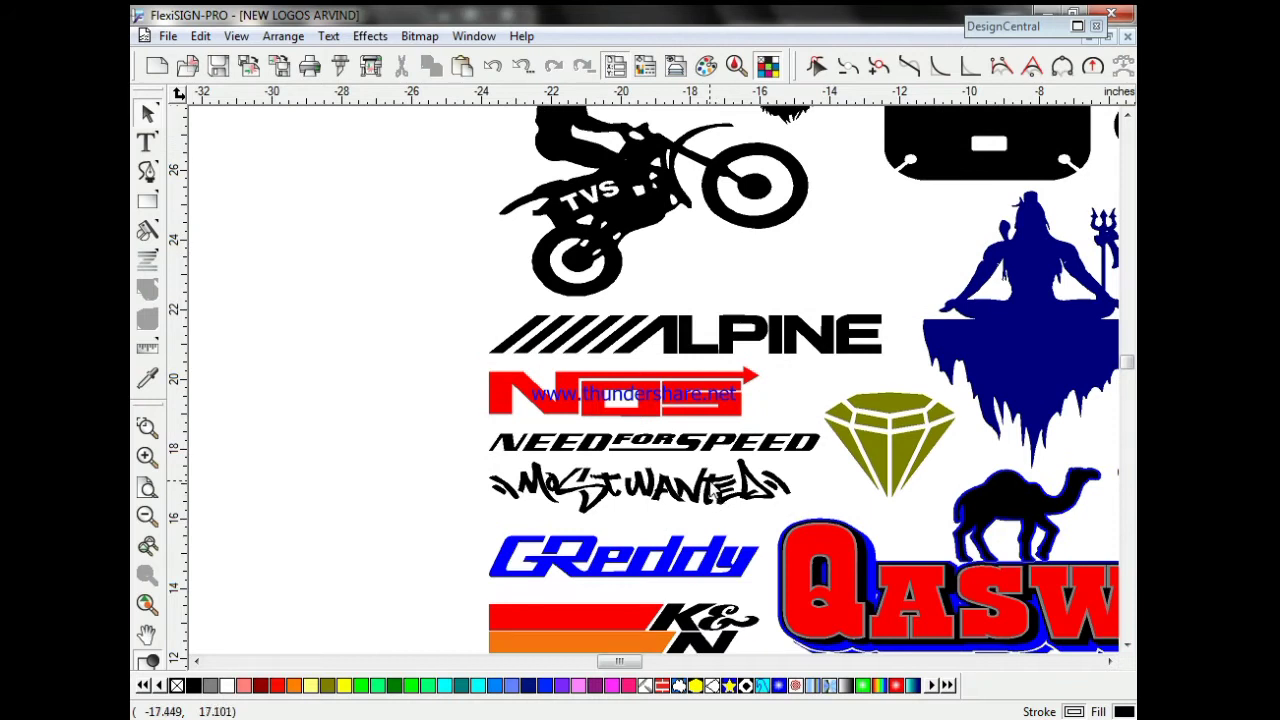
left_click(716, 496)
left_click(694, 570)
scroll(906, 624, "down", 2)
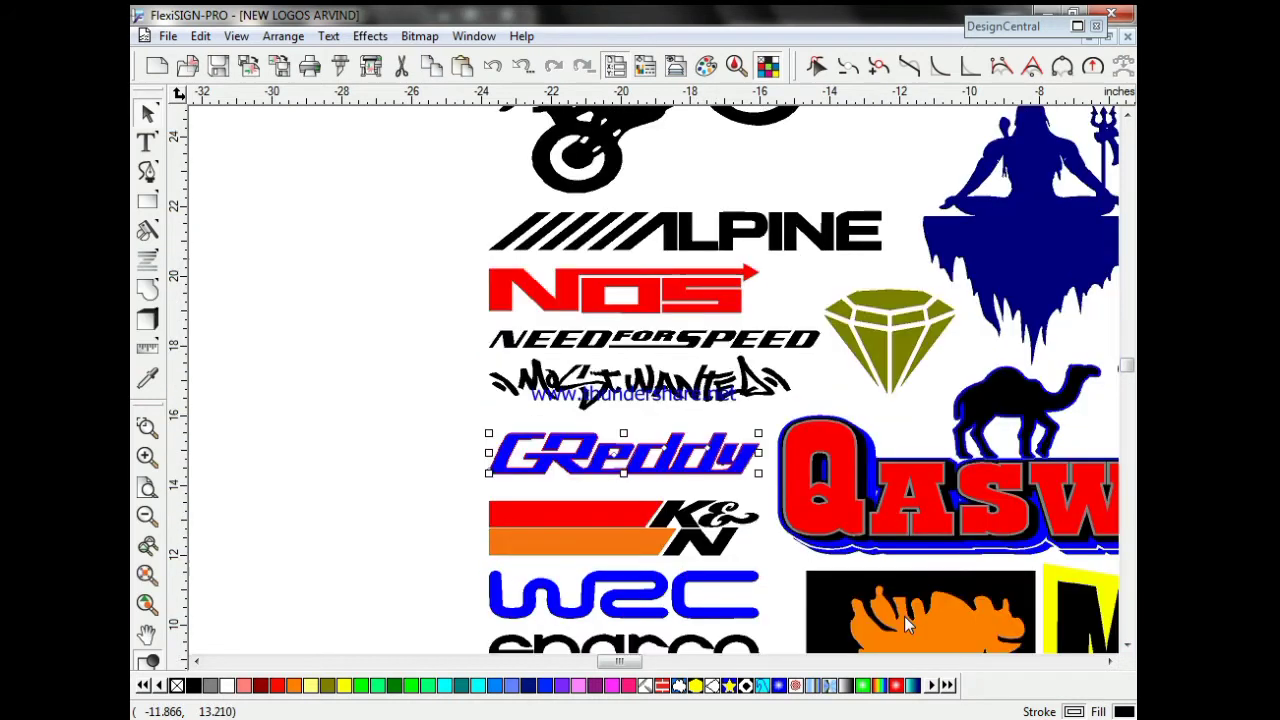
scroll(906, 624, "up", 2)
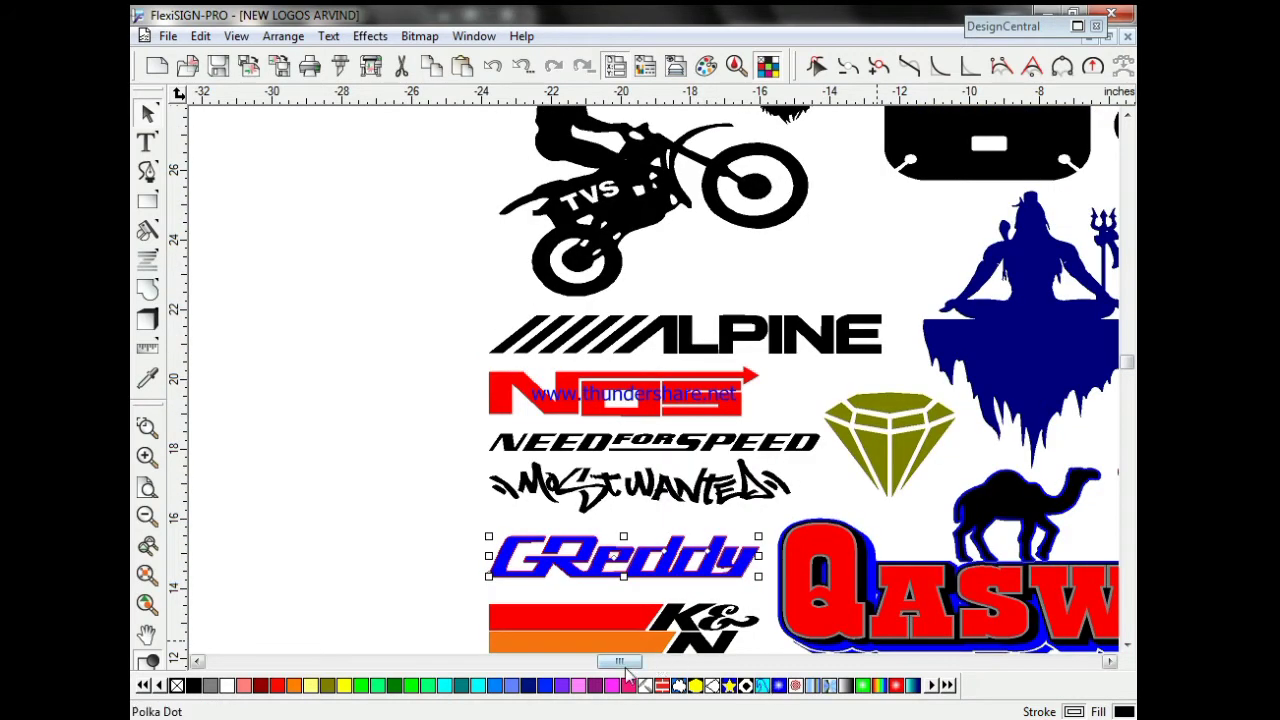
left_click_drag(622, 666, 635, 672)
scroll(729, 588, "up", 6)
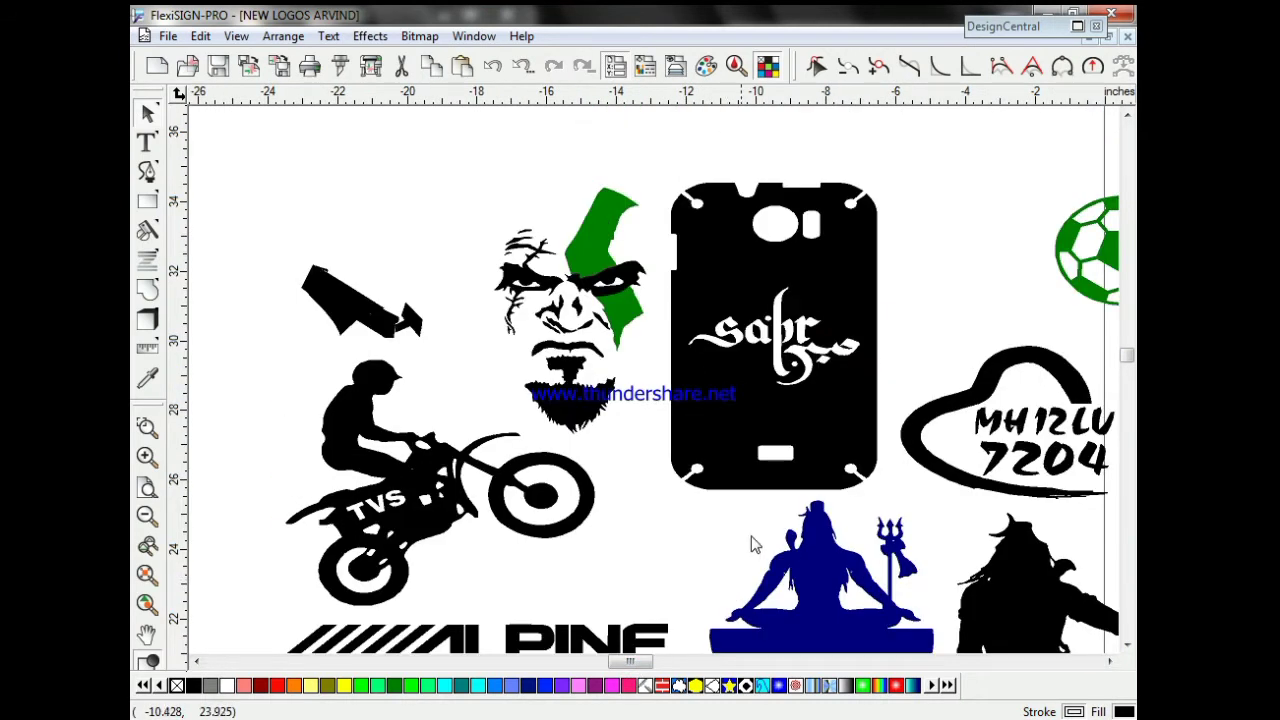
Step: Select the black phone case artwork and pan across the sheet to locate the diamond logo
left_click(751, 408)
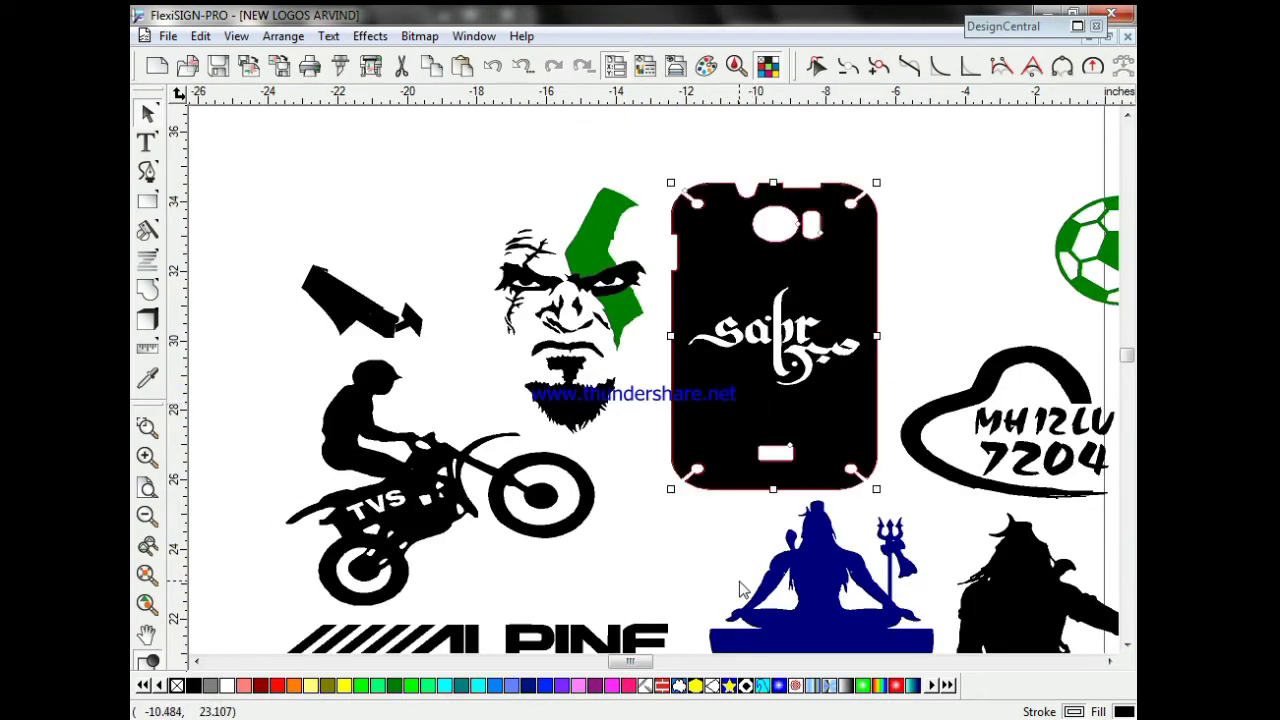
scroll(740, 590, "down", 2)
left_click(740, 661)
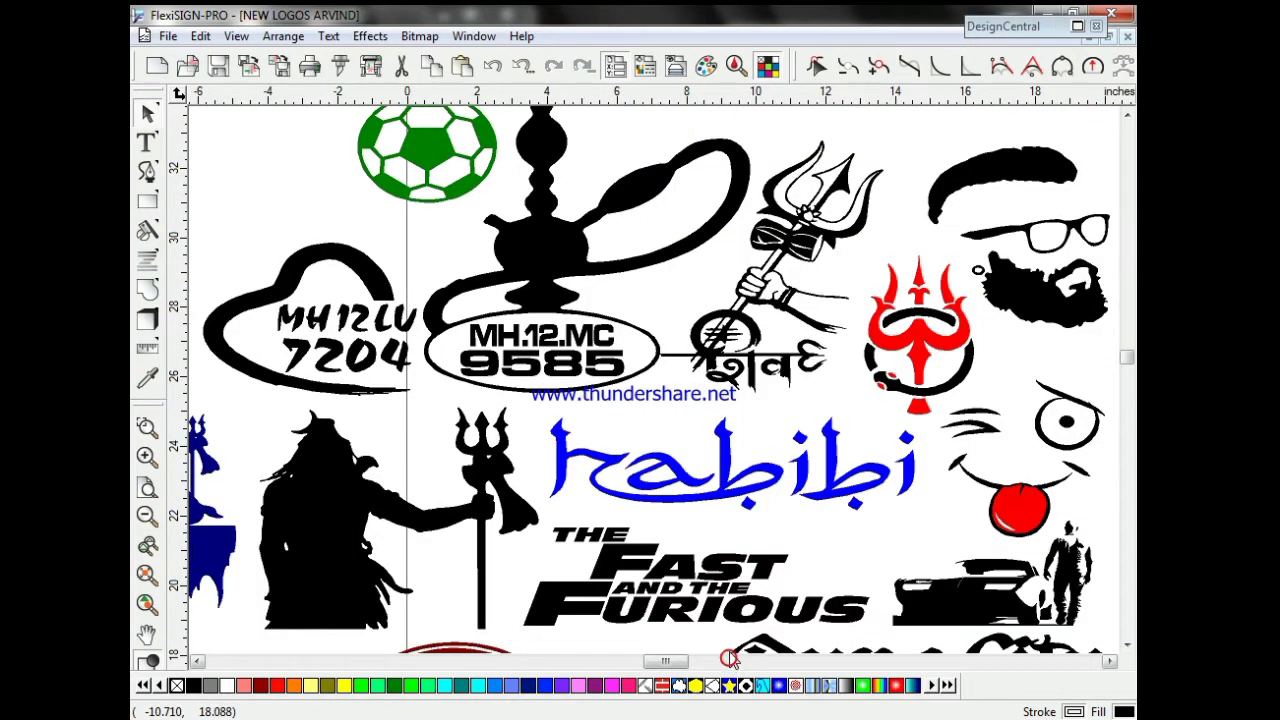
scroll(797, 493, "up", 8)
scroll(797, 493, "down", 4)
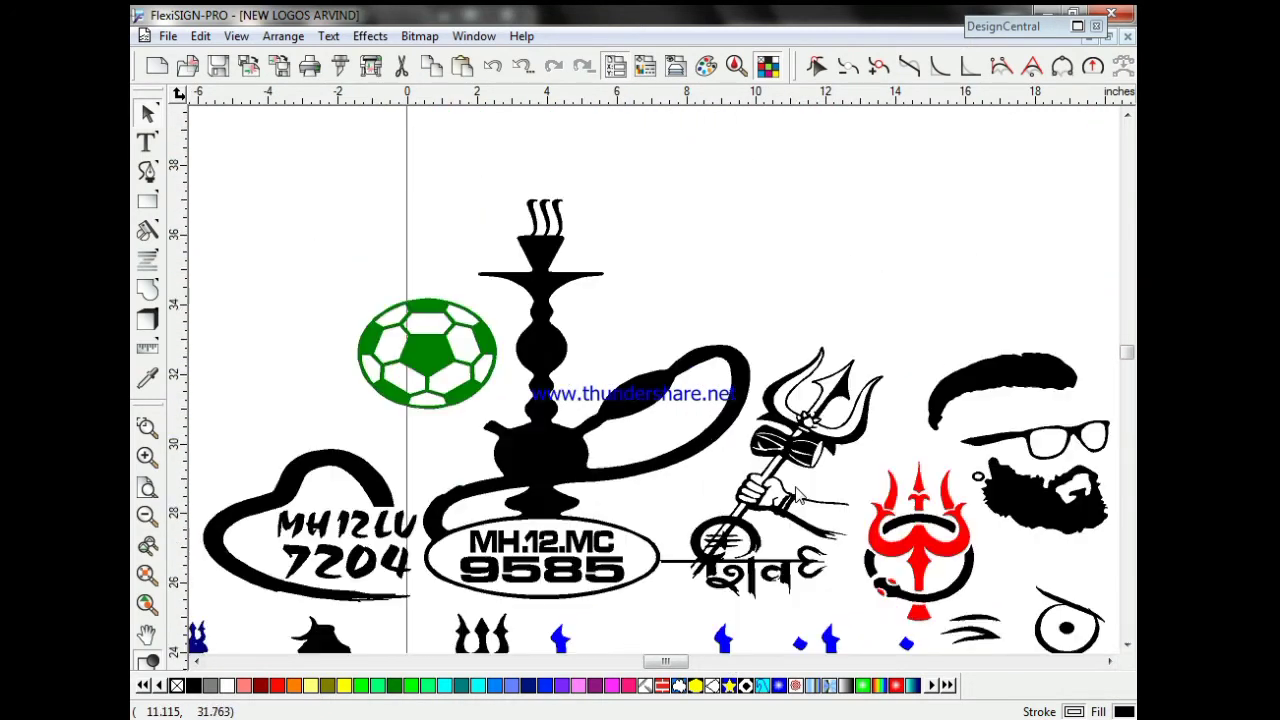
scroll(630, 662, "down", 3)
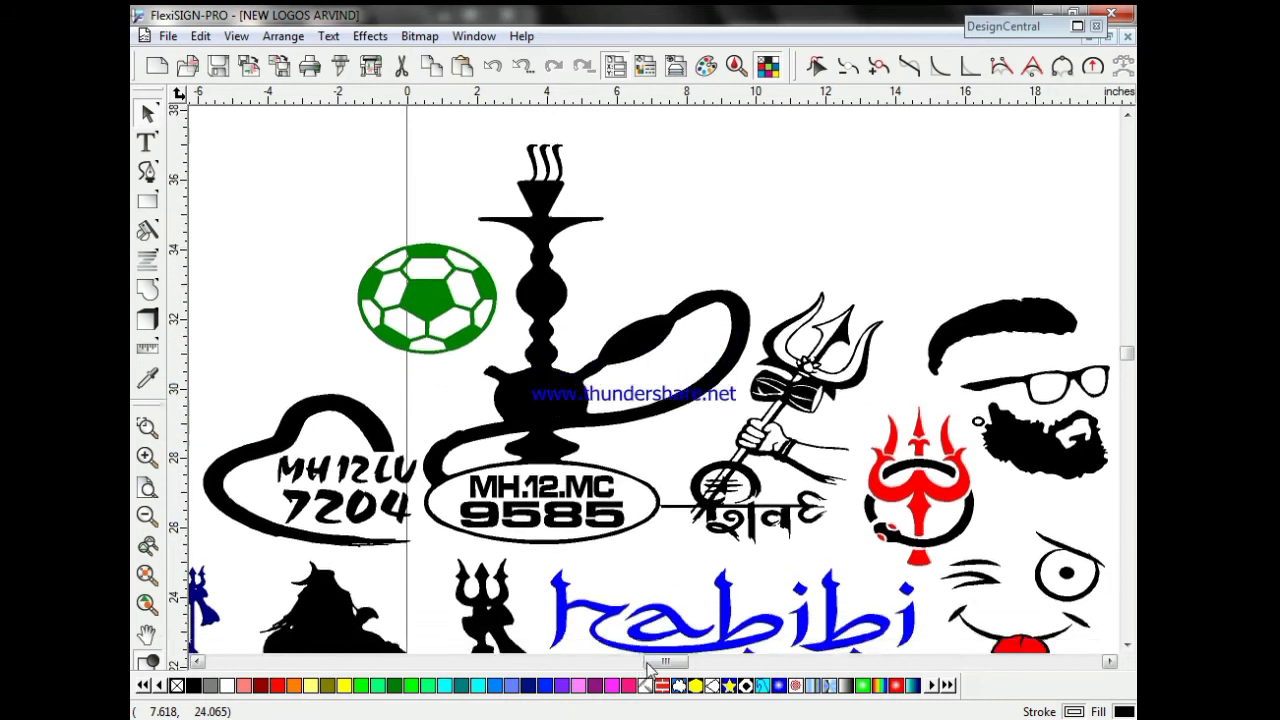
left_click(630, 661)
scroll(630, 640, "down", 2)
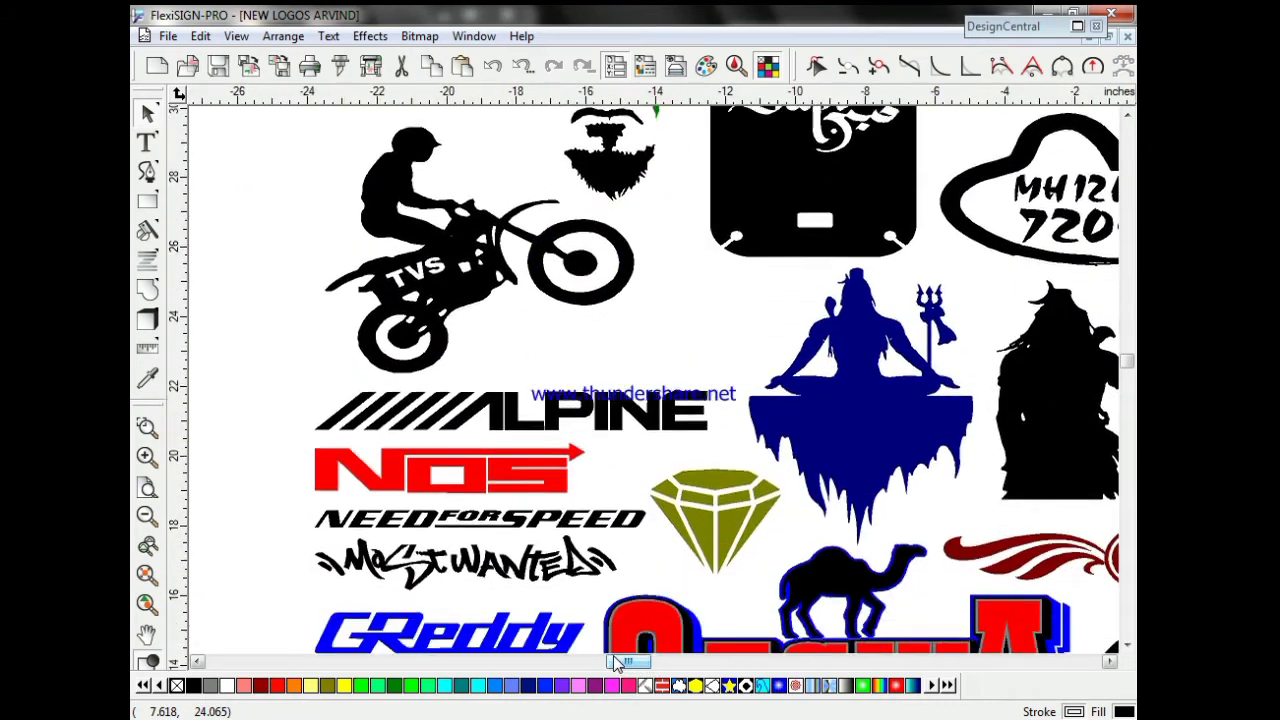
scroll(684, 599, "up", 3)
scroll(687, 597, "down", 6)
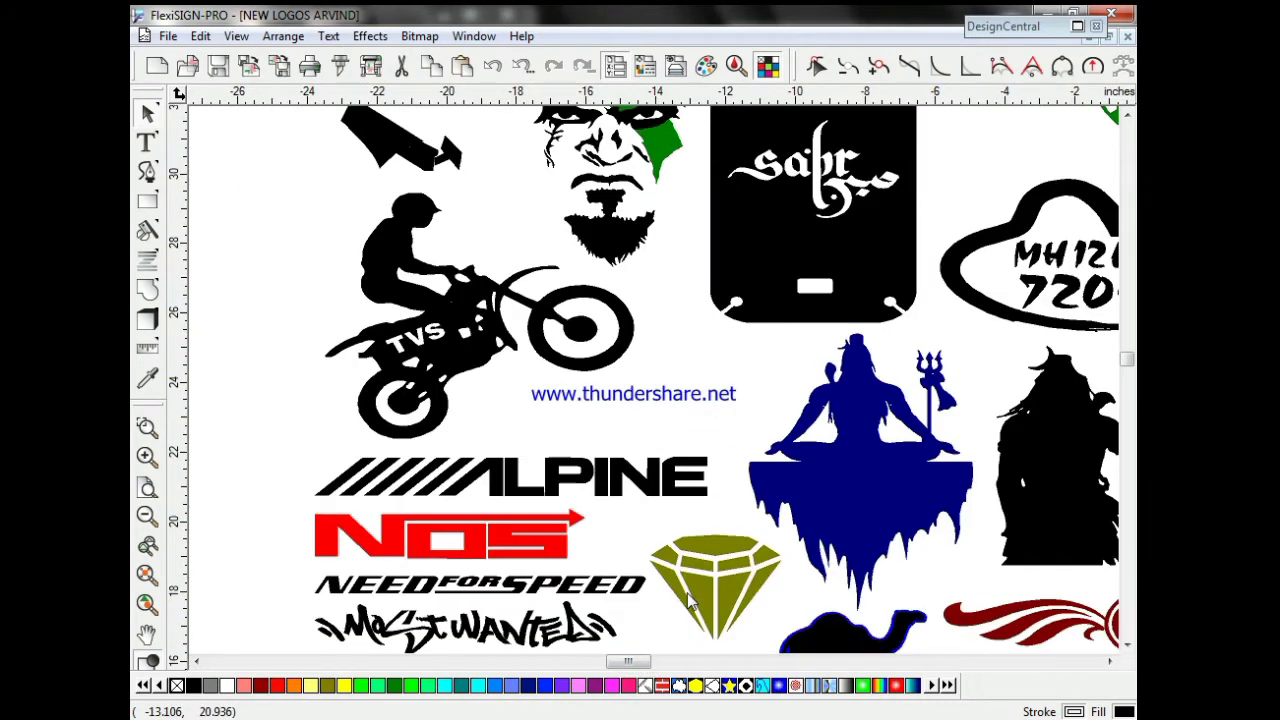
Step: Fill the olive diamond logo with blue, then select the camel silhouette
left_click(712, 481)
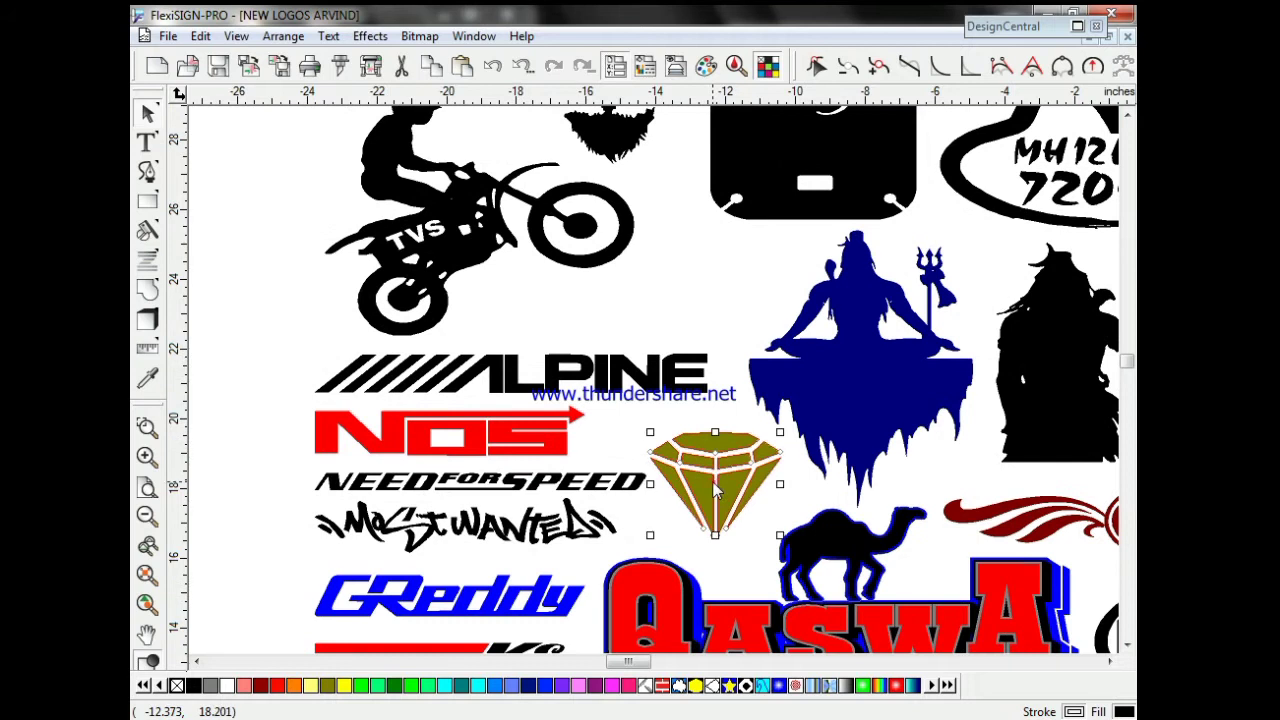
left_click(543, 685)
scroll(723, 565, "down", 4)
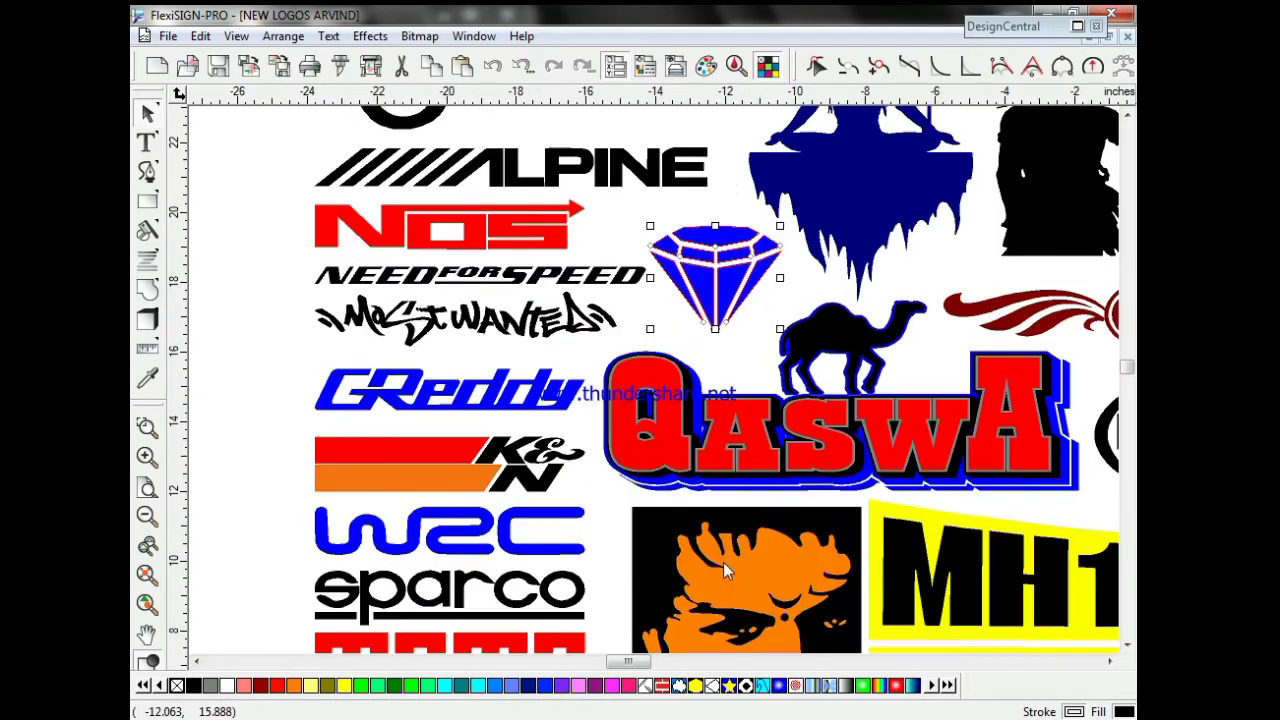
key("Tab")
left_click(866, 324)
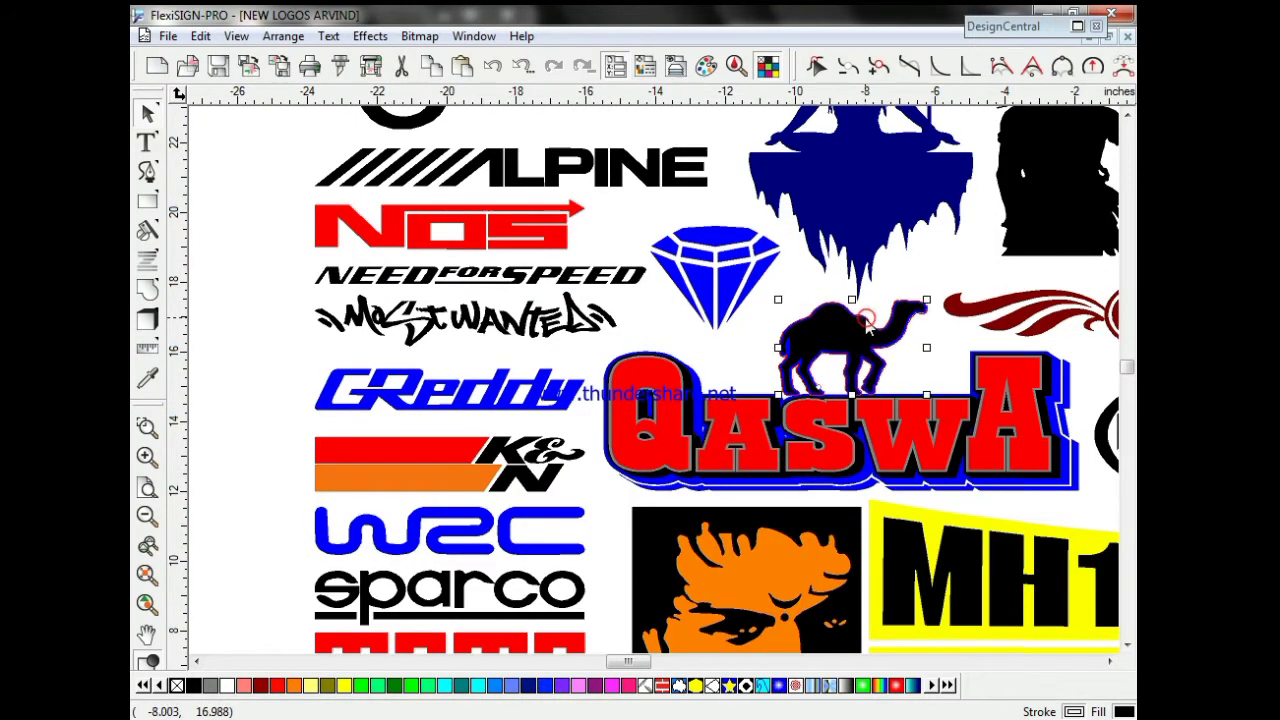
scroll(866, 425, "down", 2)
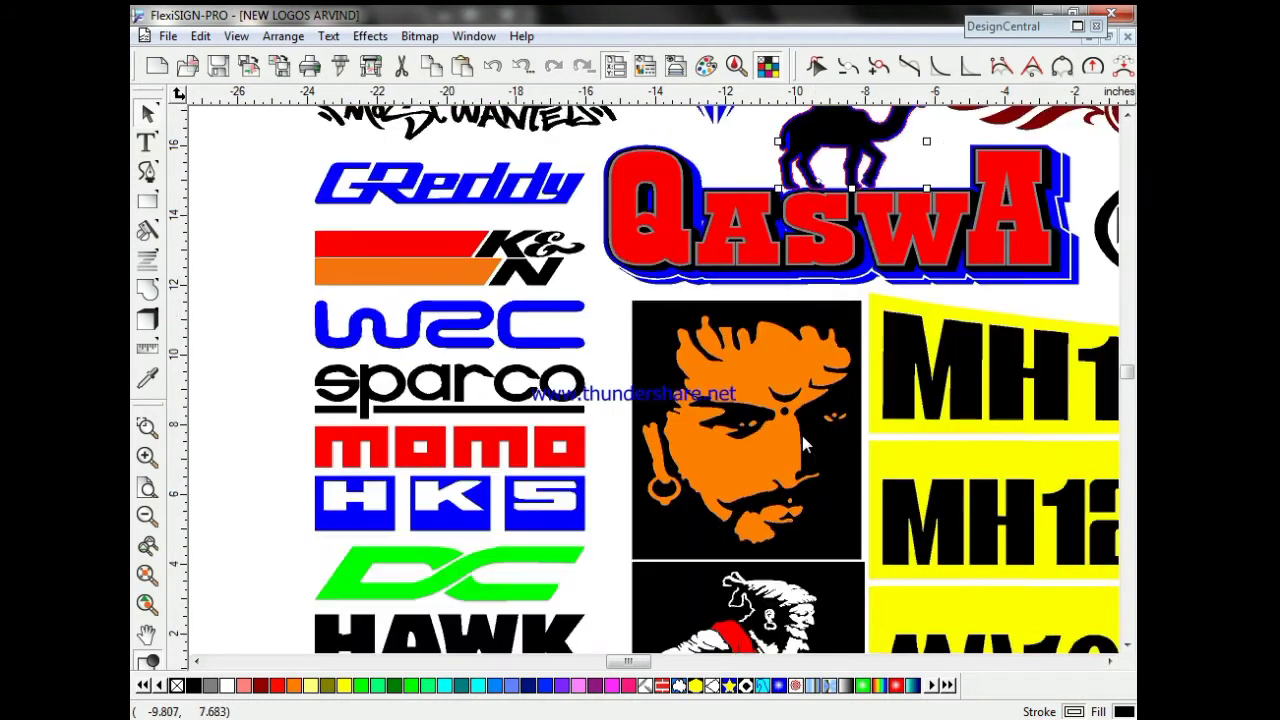
Step: Recolour the DC logo Medium Green, with its small piece coloured blue
scroll(806, 444, "down", 2)
left_click(450, 488)
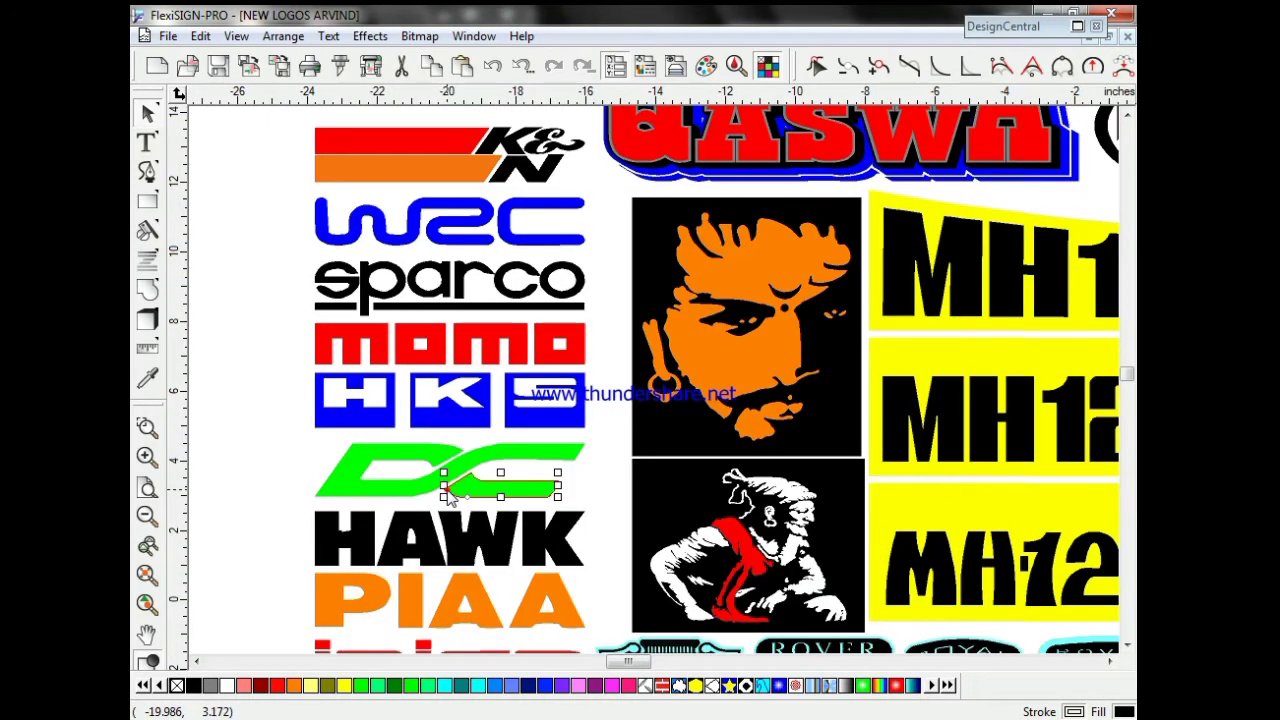
left_click(455, 468)
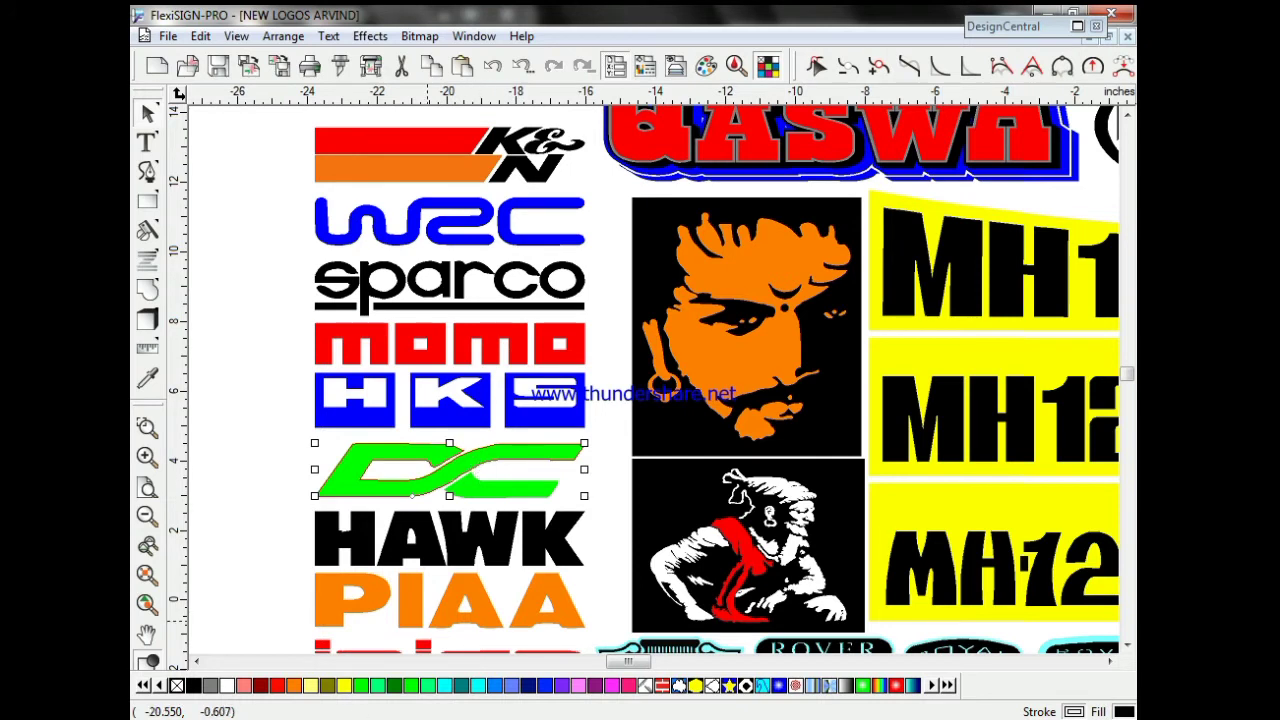
left_click(394, 686)
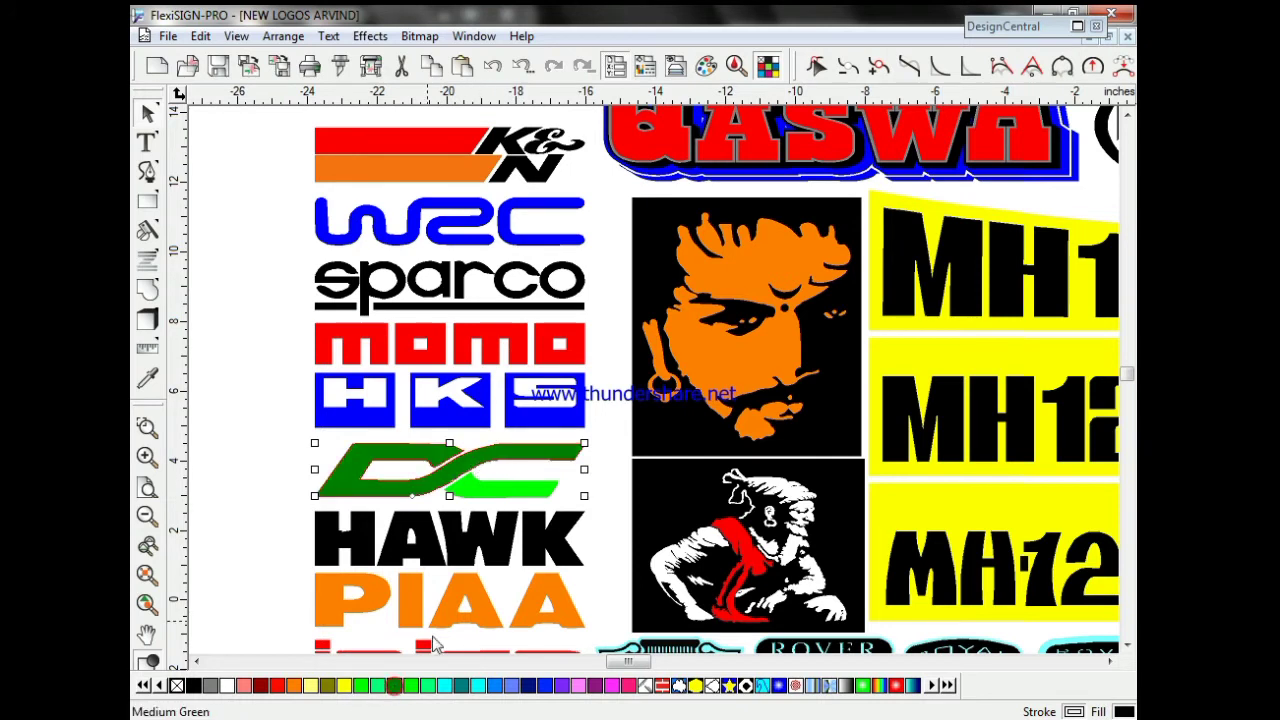
left_click(530, 488)
left_click(543, 686)
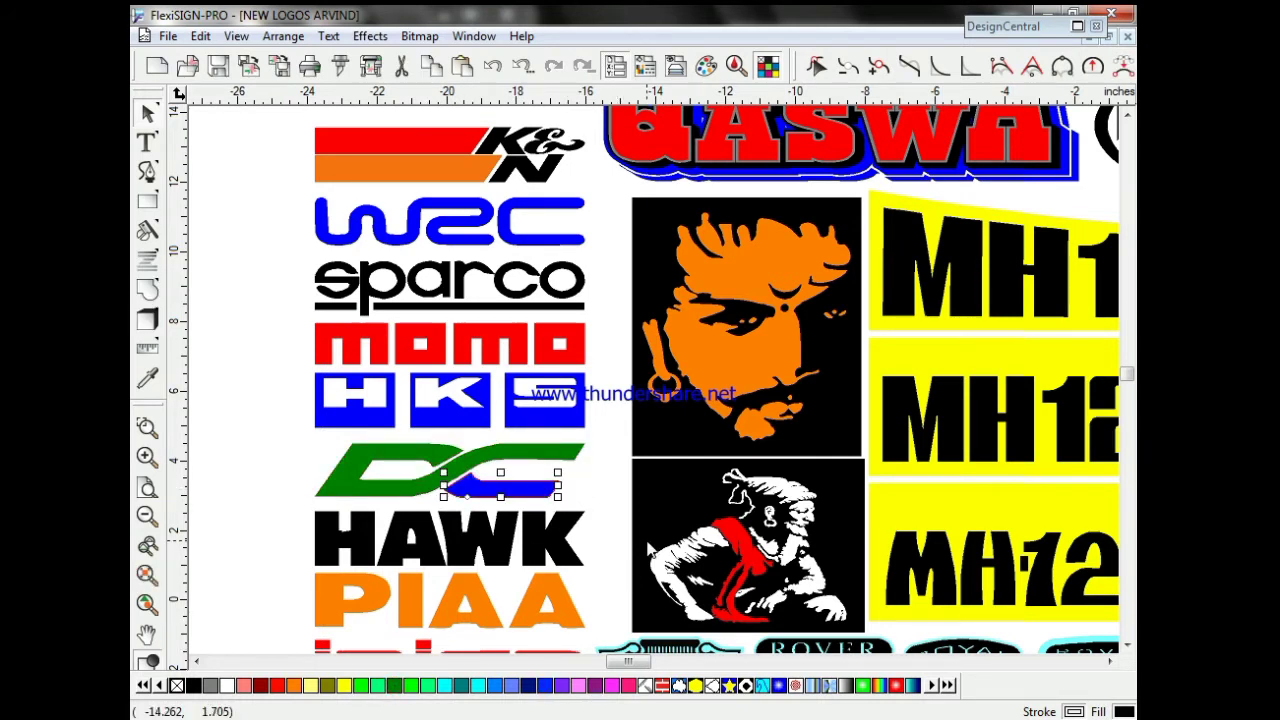
Step: Select the HAWK logo and scroll down to PROSTREET and the black 'watch' banner
left_click(560, 556)
scroll(575, 590, "down", 3)
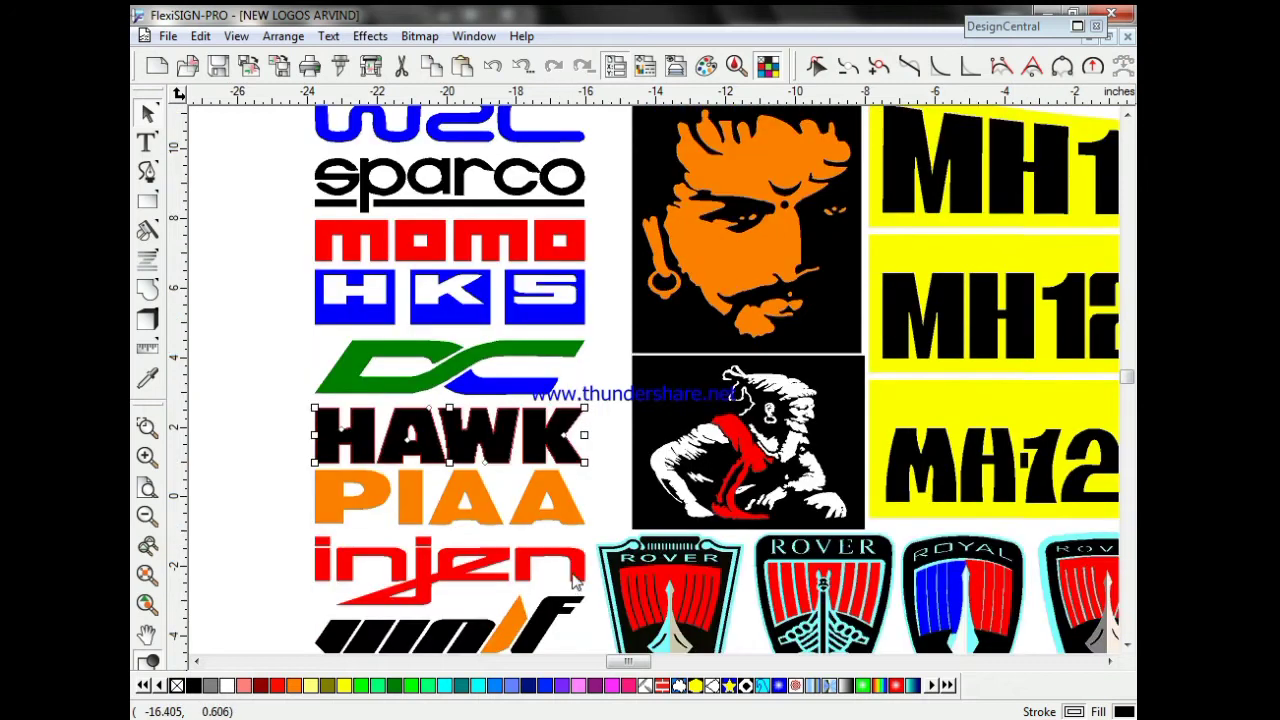
scroll(590, 543, "down", 6)
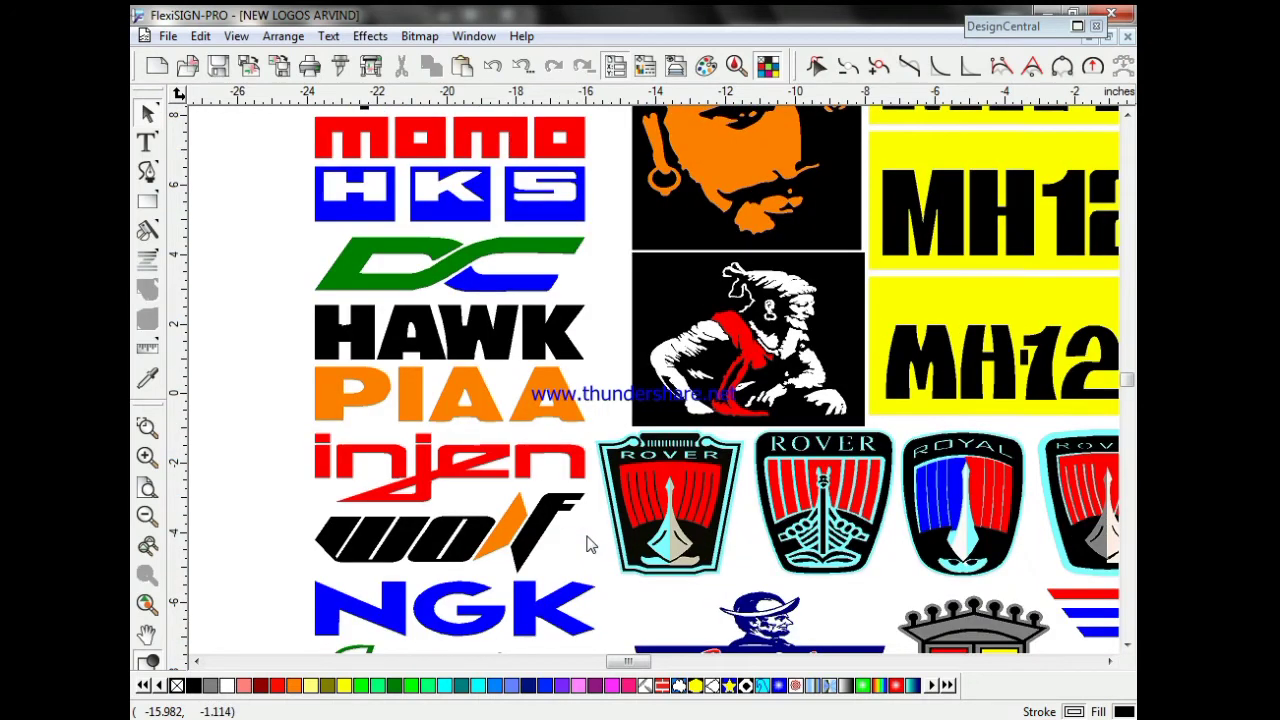
scroll(590, 543, "down", 3)
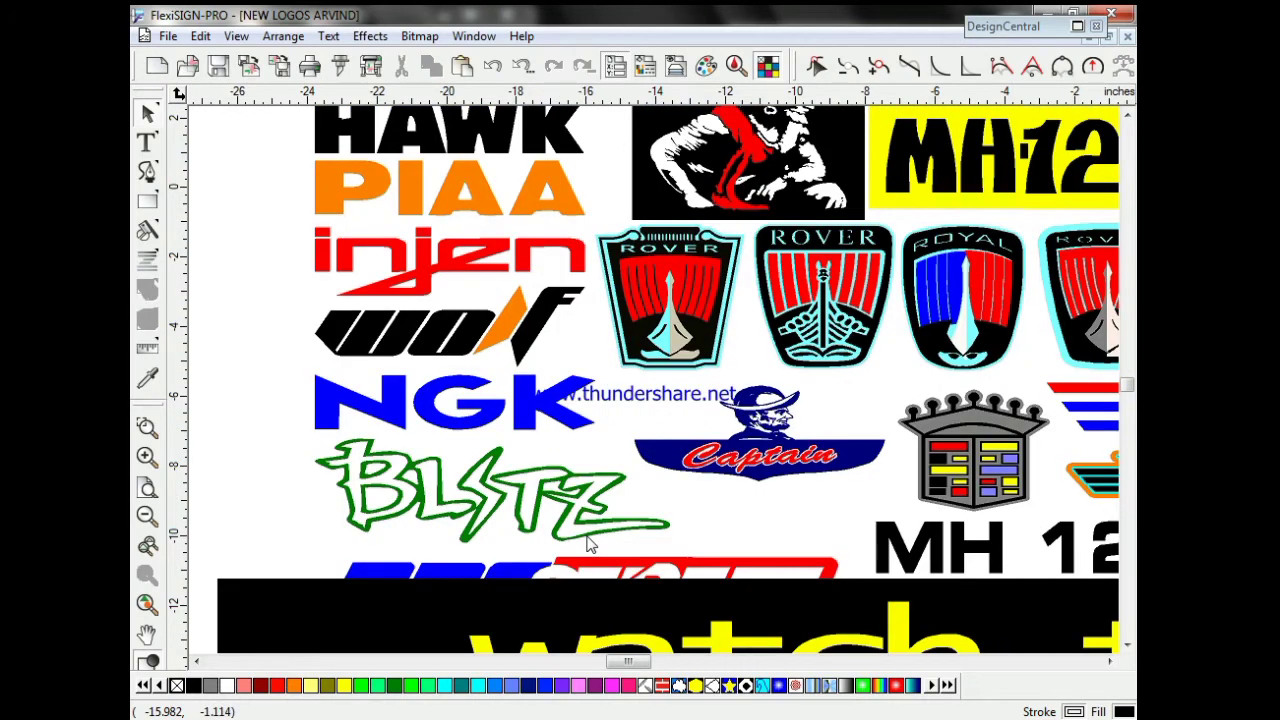
scroll(590, 543, "down", 3)
scroll(590, 543, "down", 4)
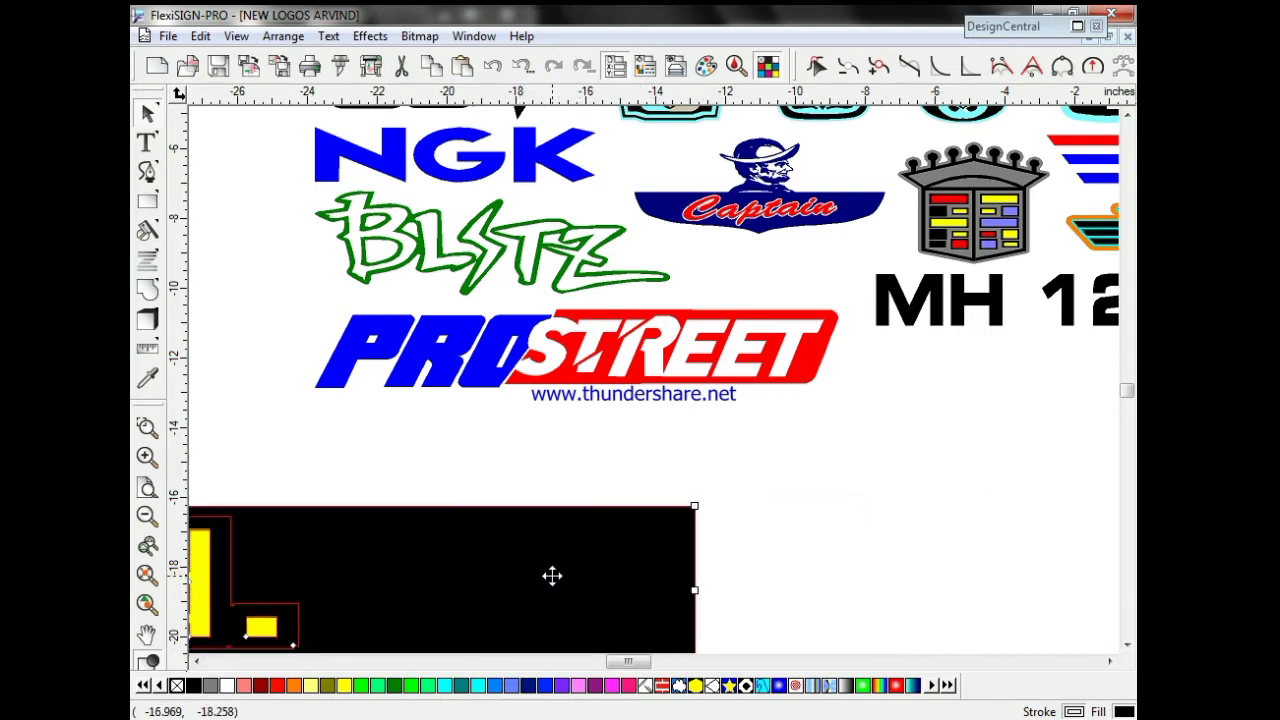
Step: Delete the black 'watch' banner and scroll back up the sheet
key("Delete")
scroll(590, 497, "up", 4)
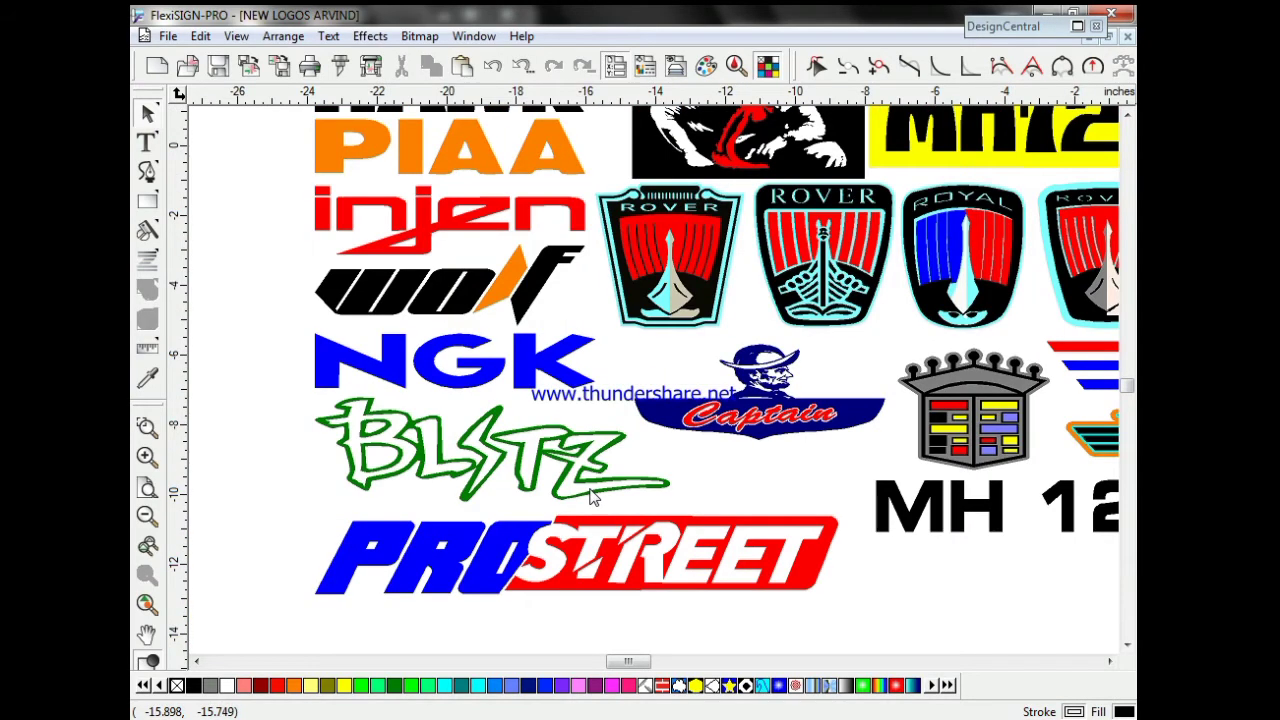
scroll(590, 503, "up", 4)
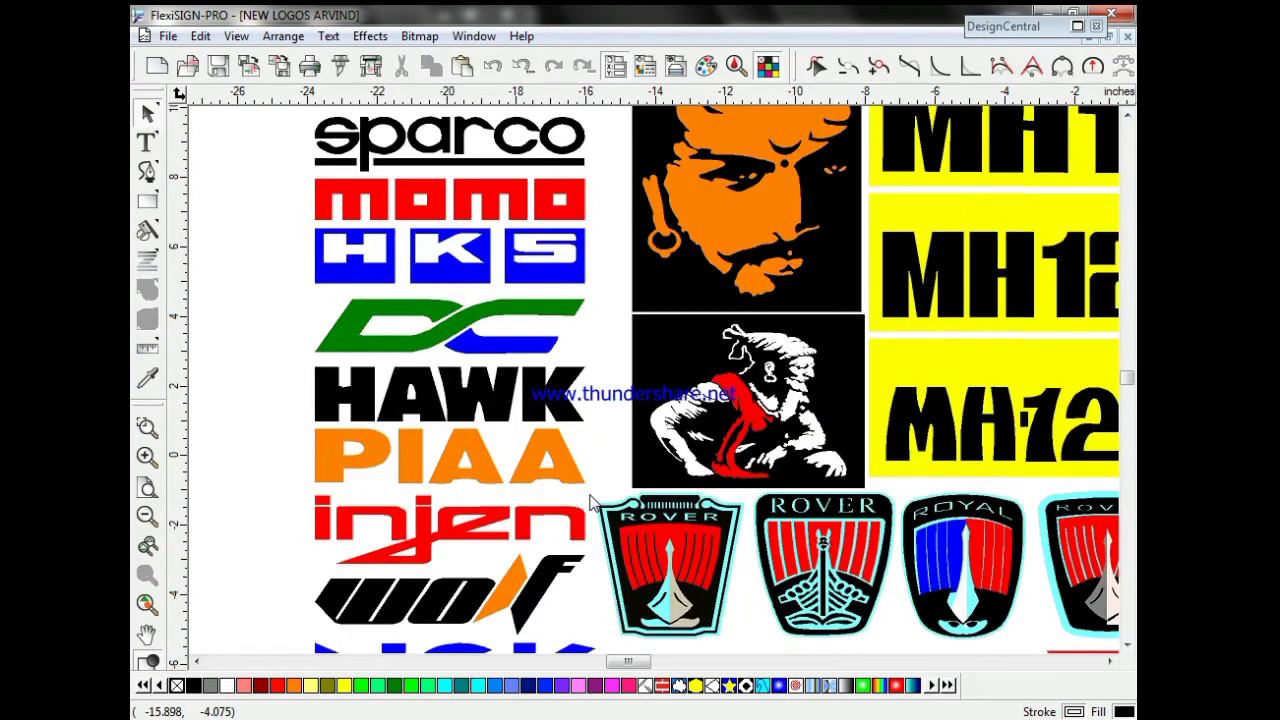
scroll(590, 503, "up", 4)
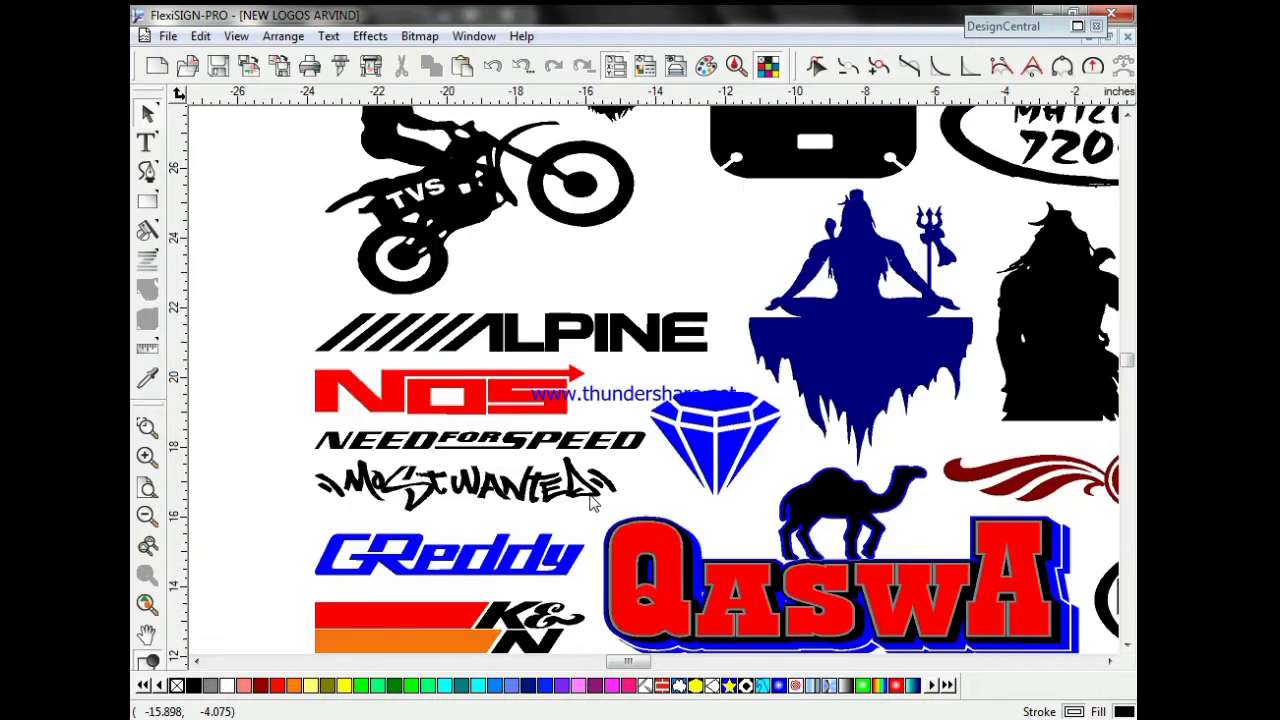
left_click_drag(640, 662, 683, 670)
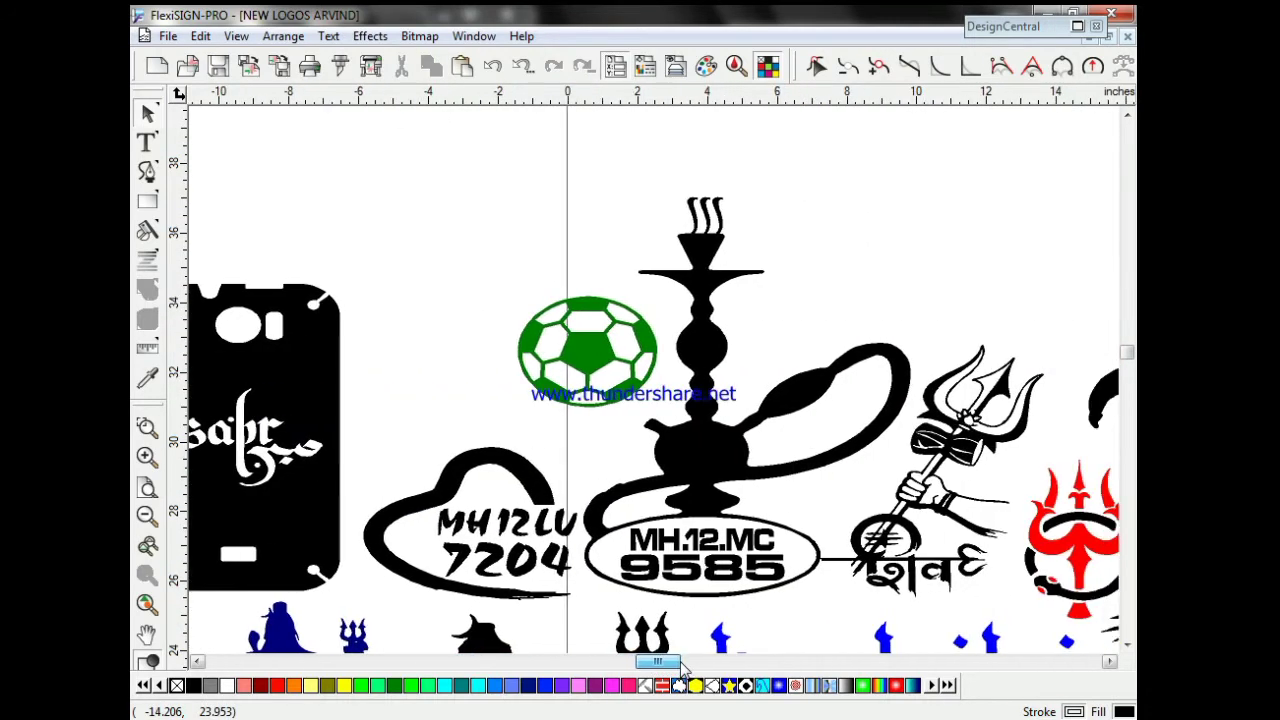
Step: Nudge the hookah logo slightly, then fill the football logo with blue
mouse_move(702, 456)
left_mouse_down()
mouse_move(712, 422)
mouse_move(705, 458)
left_mouse_up()
left_click(705, 458)
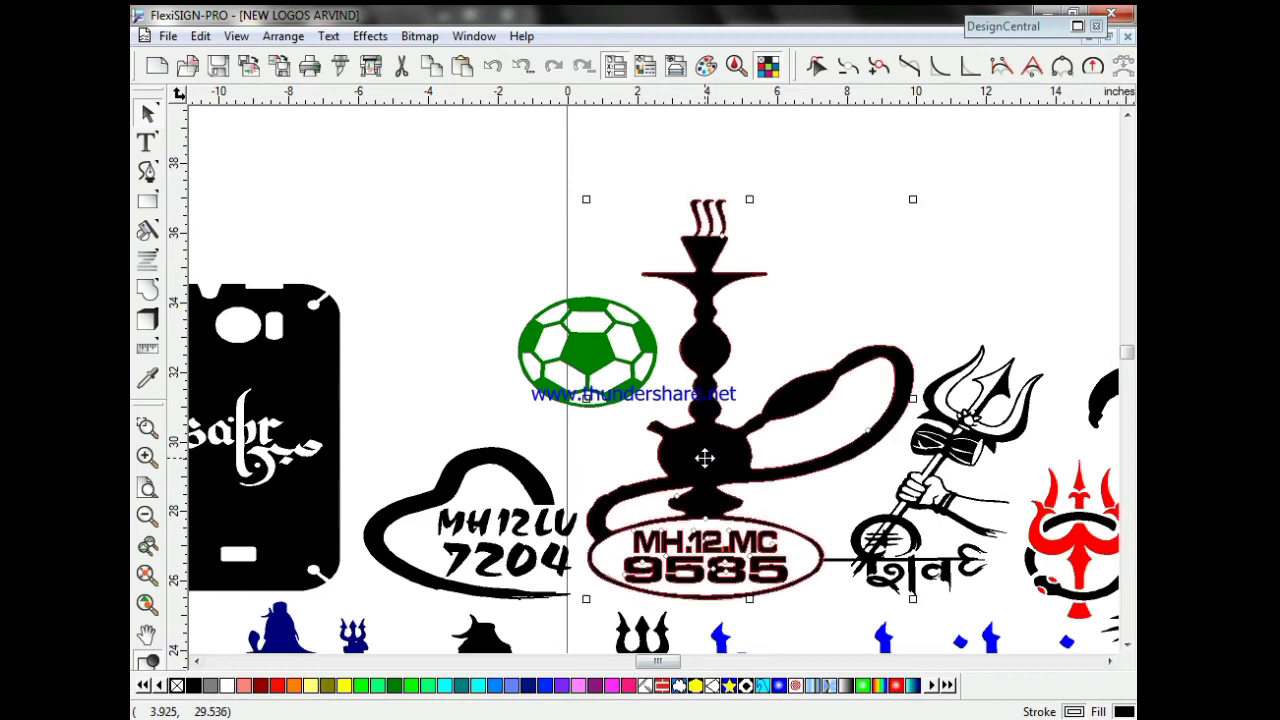
scroll(700, 458, "down", 3)
left_click(588, 250)
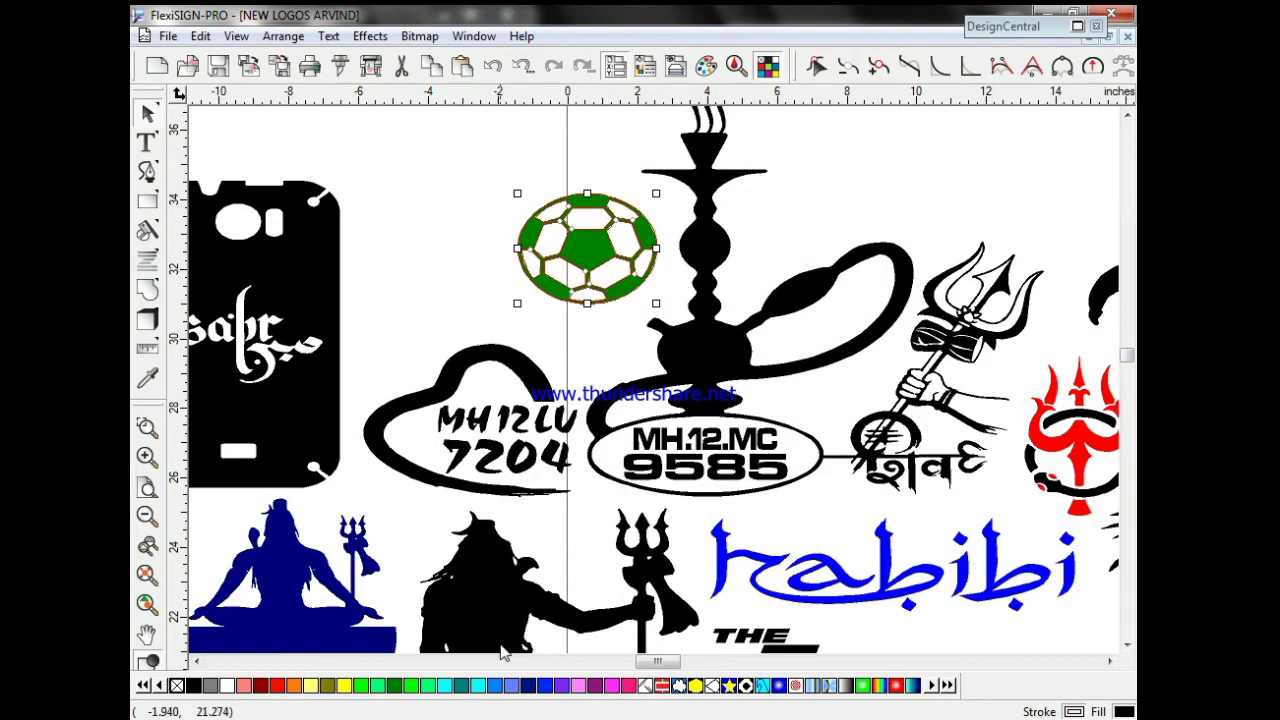
left_click(545, 685)
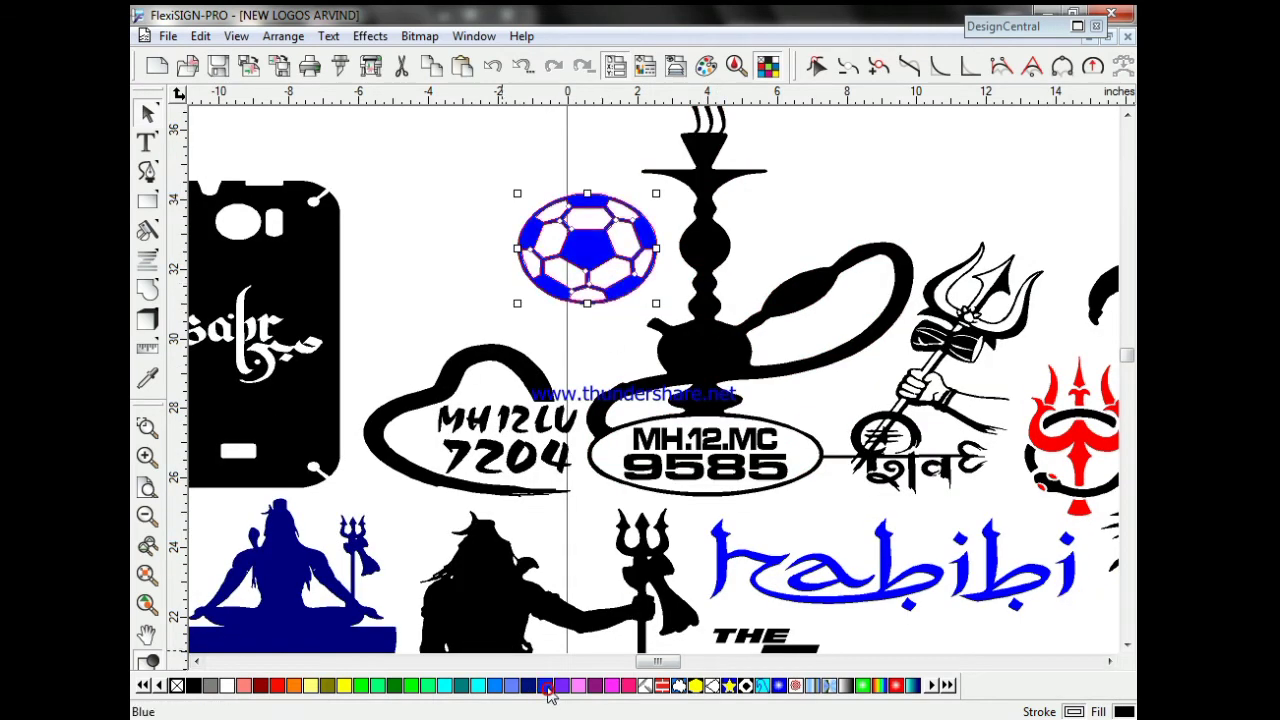
Step: Shift the trishul logo slightly up-right and the blue habibi logo up-left
left_click(900, 452)
mouse_move(904, 452)
left_mouse_down()
mouse_move(905, 474)
mouse_move(910, 449)
left_mouse_up()
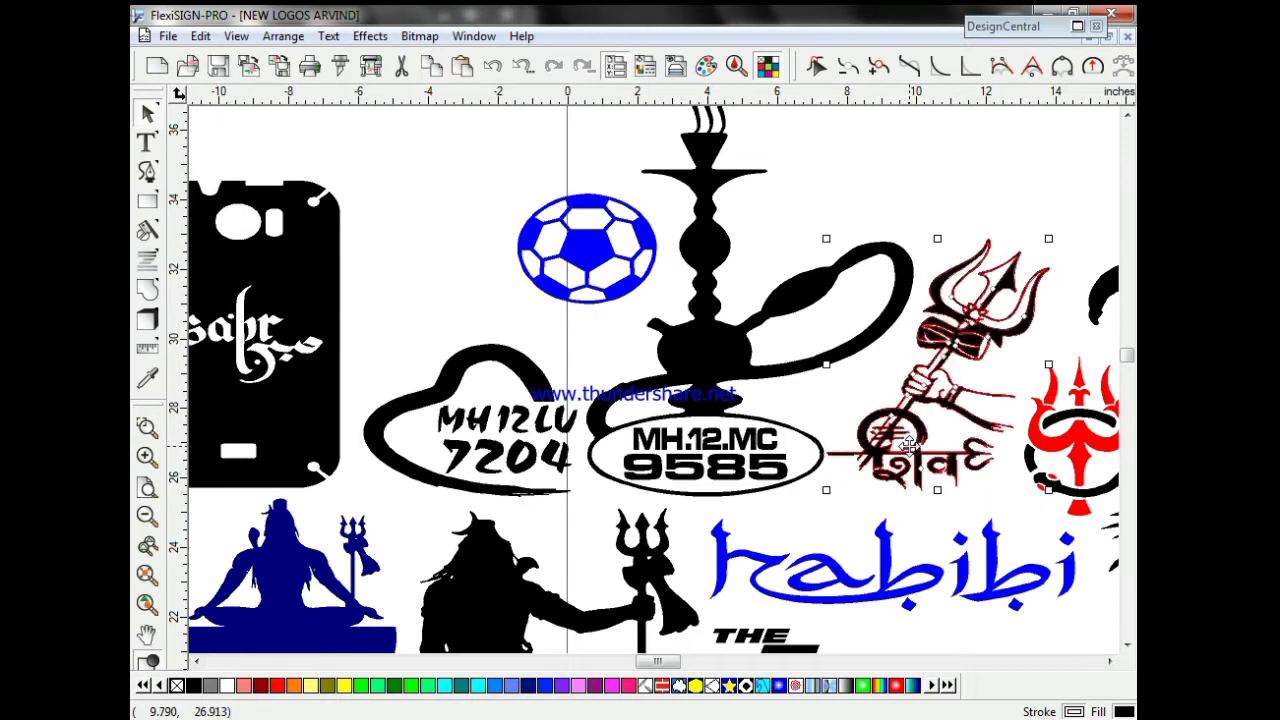
scroll(676, 498, "down", 3)
left_click(908, 487)
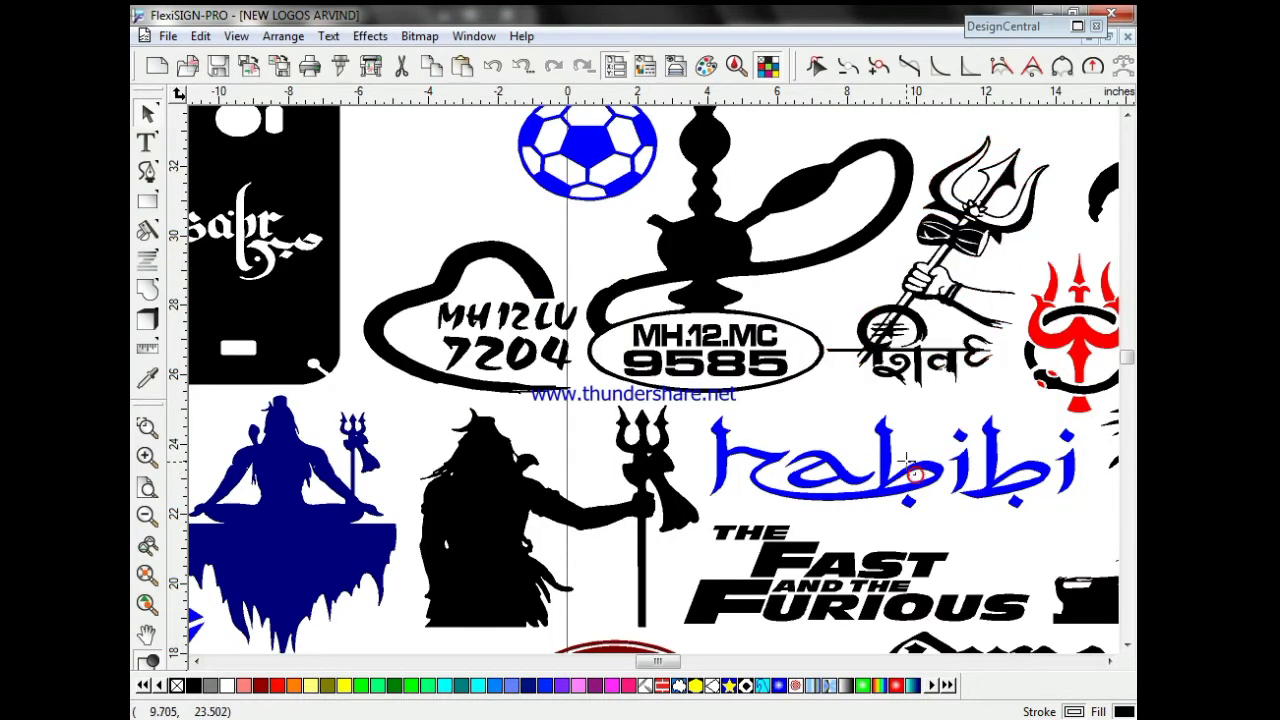
left_click_drag(908, 487, 903, 472)
Step: Scroll down the sheet, selecting the red ONLY logo and the Q on the MH12 plate
scroll(897, 505, "down", 5)
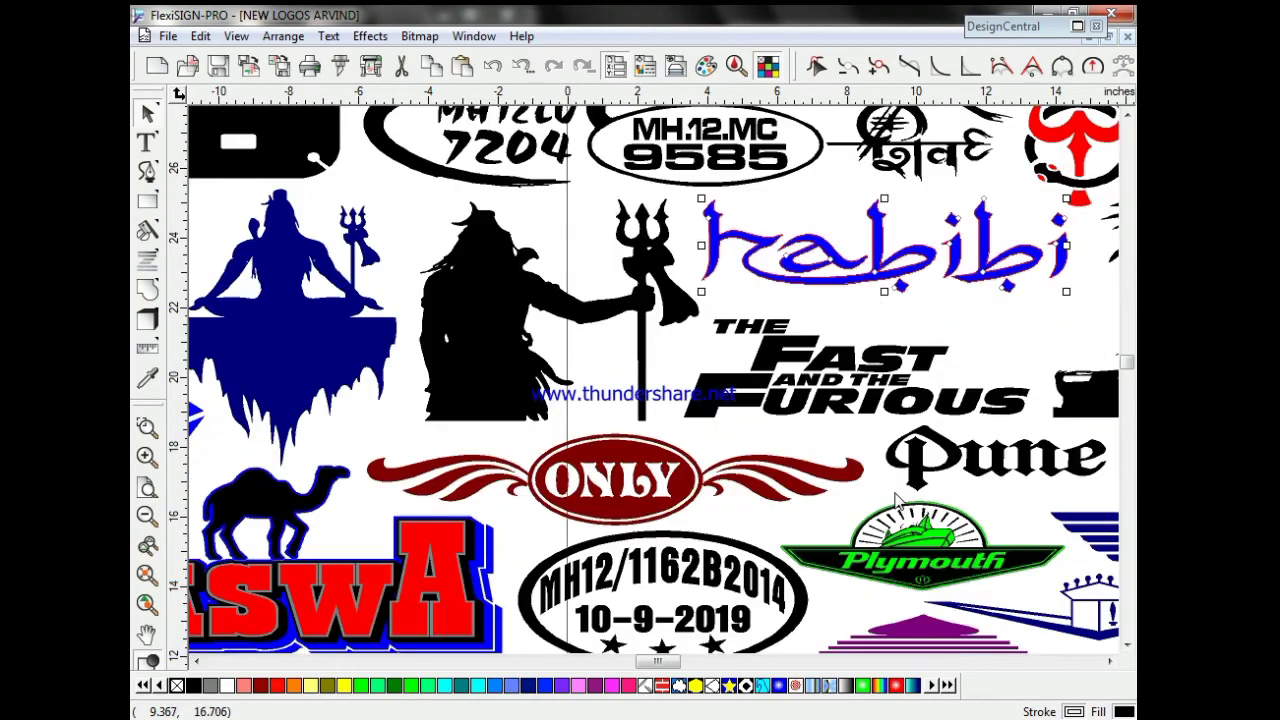
left_click(656, 508)
scroll(662, 497, "down", 3)
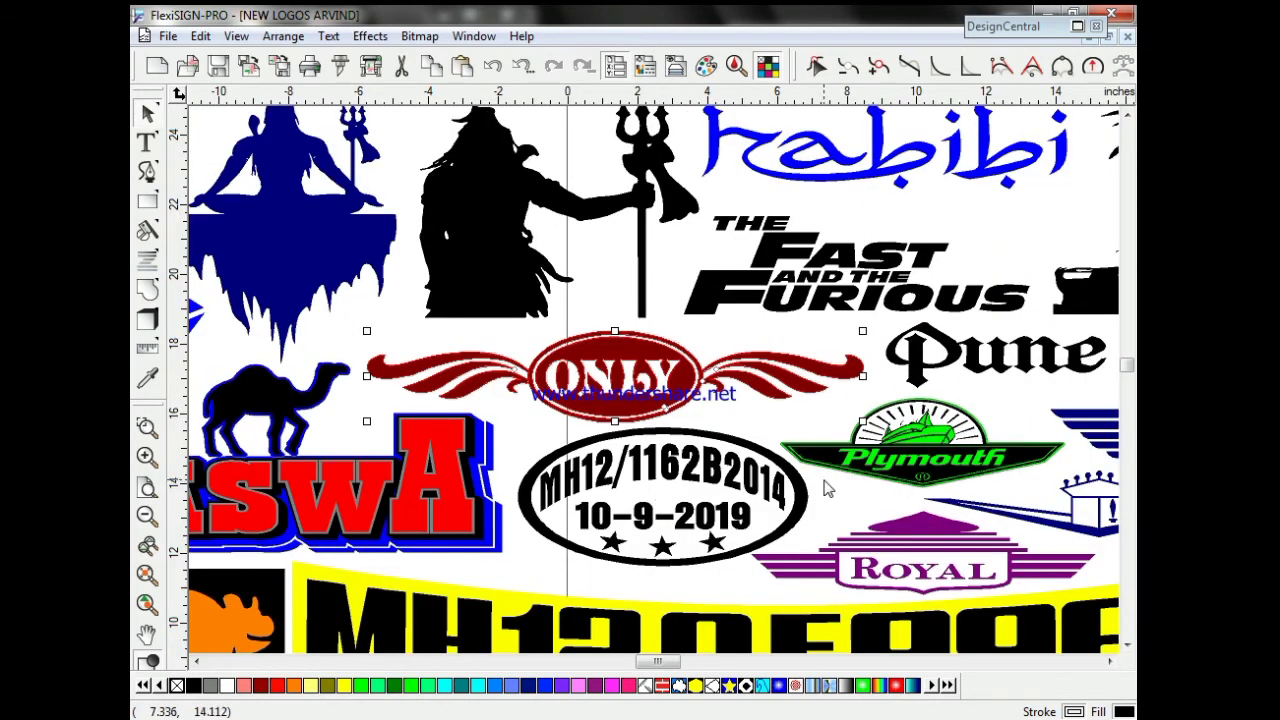
left_click(778, 490)
scroll(777, 491, "down", 3)
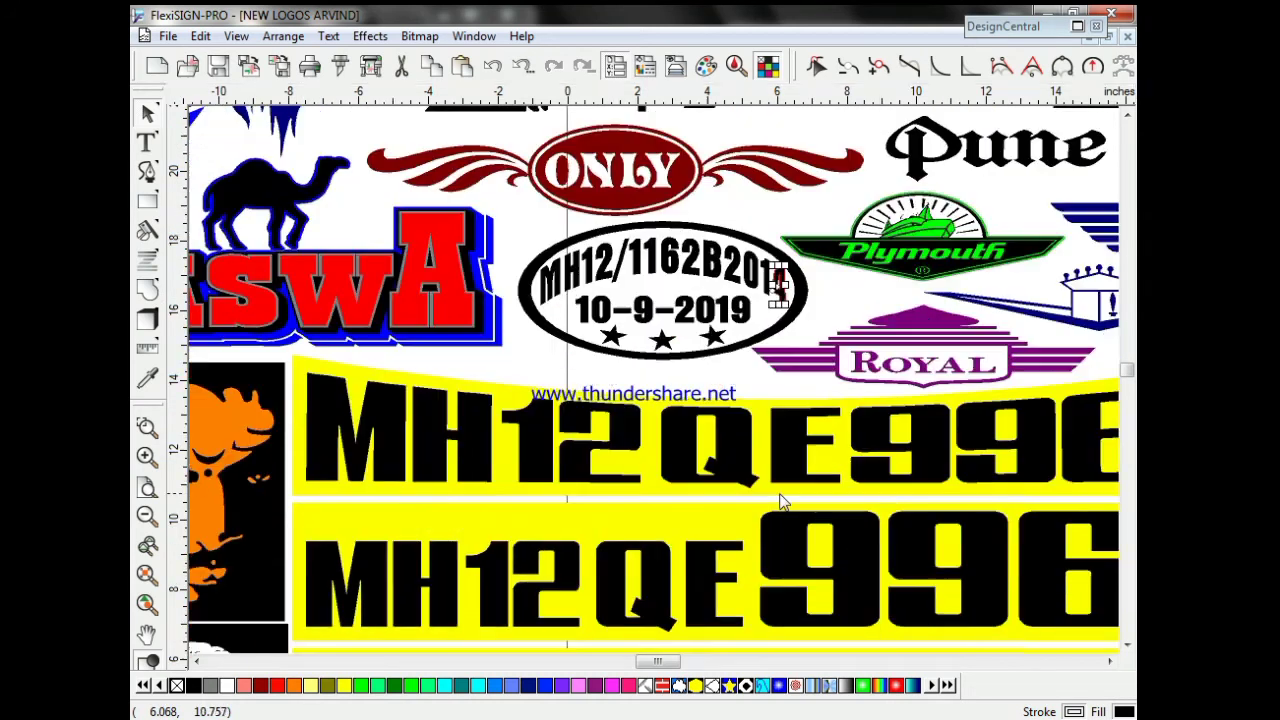
scroll(777, 495, "down", 3)
left_click(740, 484)
scroll(810, 478, "down", 3)
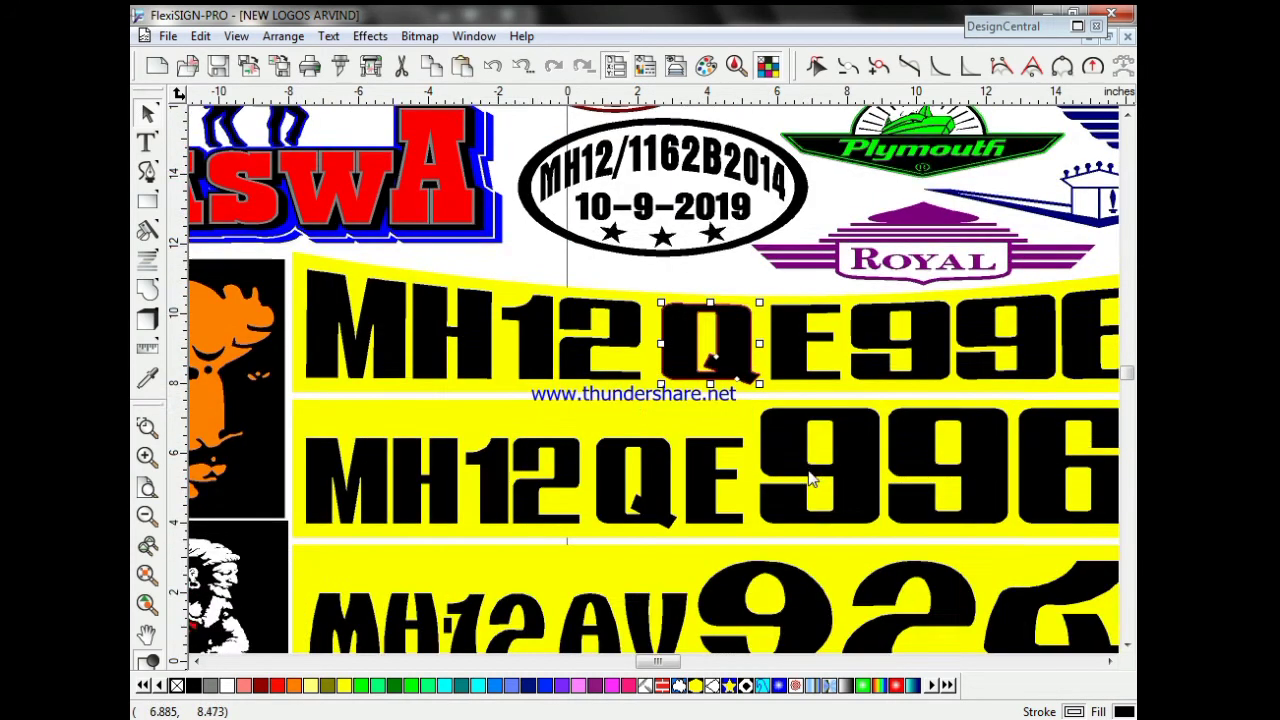
scroll(716, 660, "down", 3)
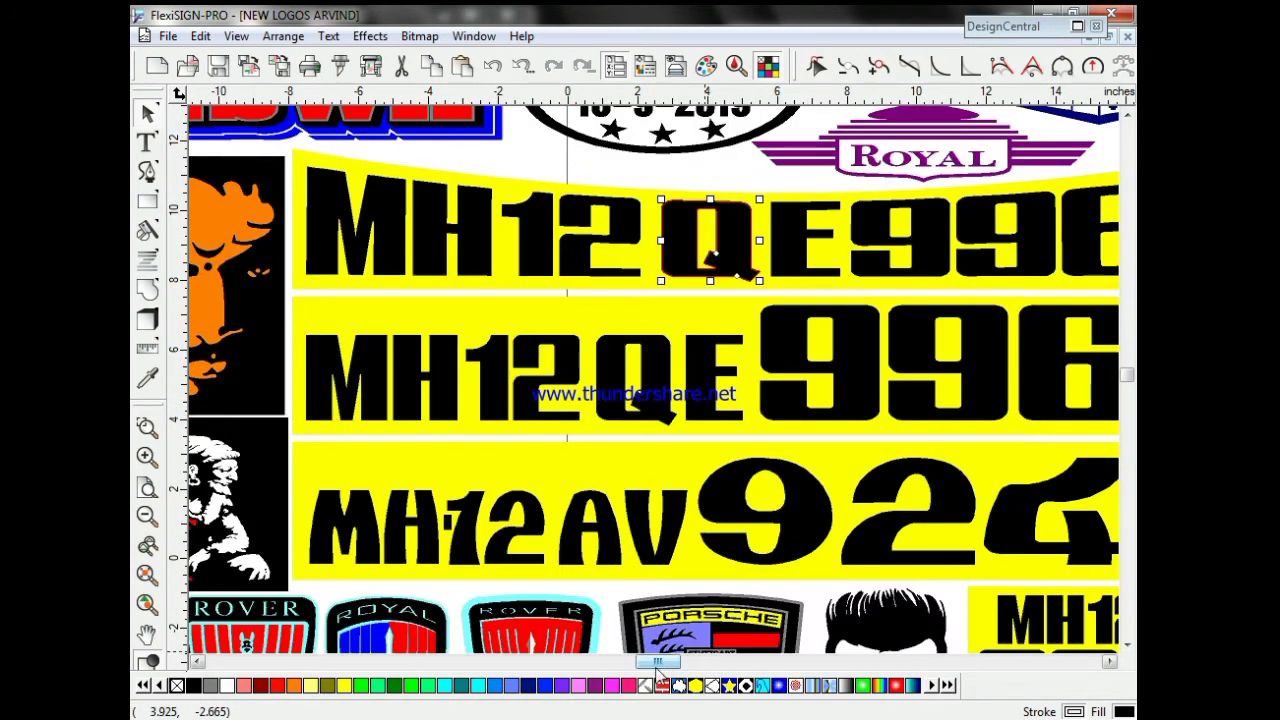
mouse_move(650, 662)
left_mouse_down()
mouse_move(641, 675)
mouse_move(670, 677)
mouse_move(634, 657)
mouse_move(675, 668)
mouse_move(642, 662)
left_mouse_up()
scroll(636, 660, "down", 1)
scroll(643, 662, "down", 4)
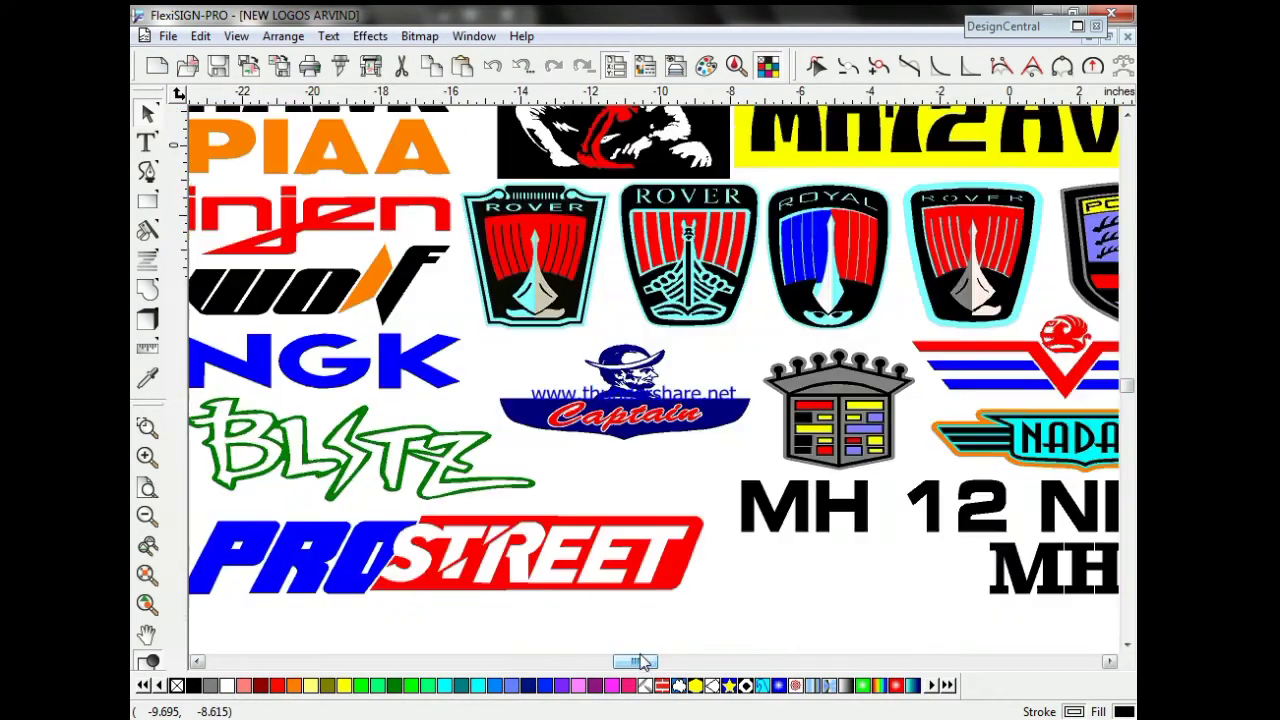
left_click_drag(640, 665, 655, 665)
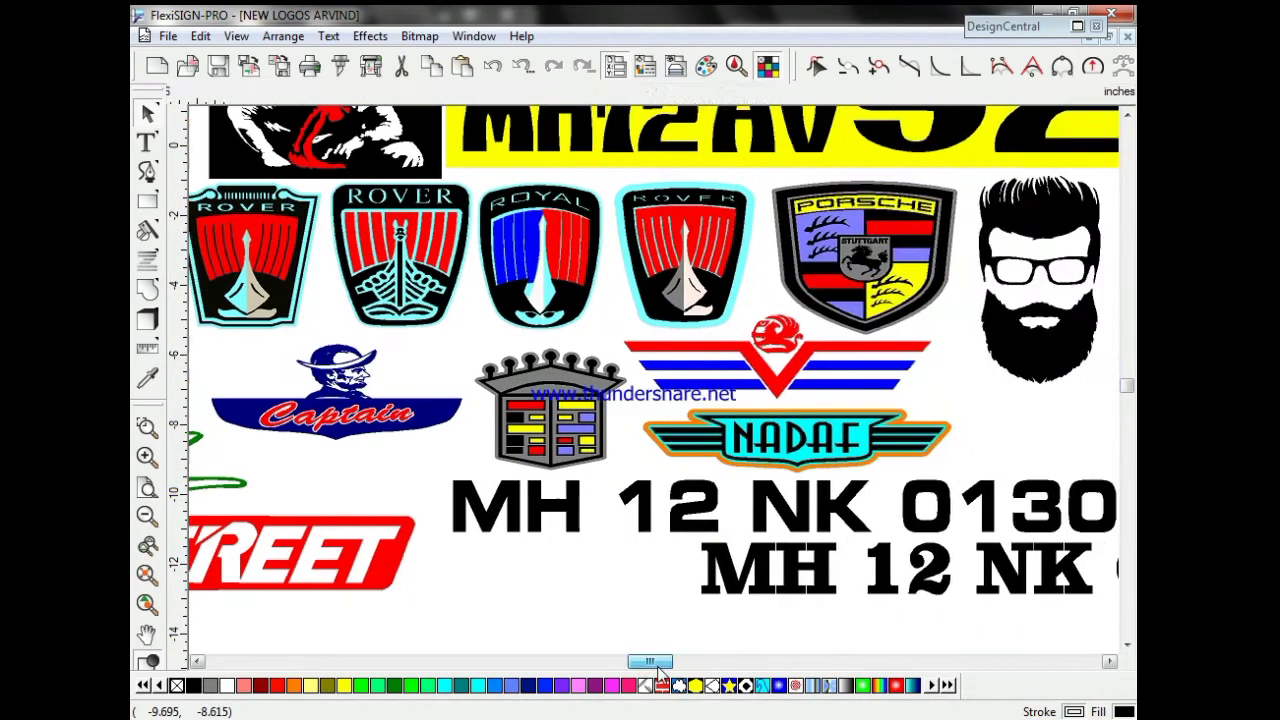
left_click(147, 574)
left_click(146, 516)
left_click(146, 516)
left_click(146, 516)
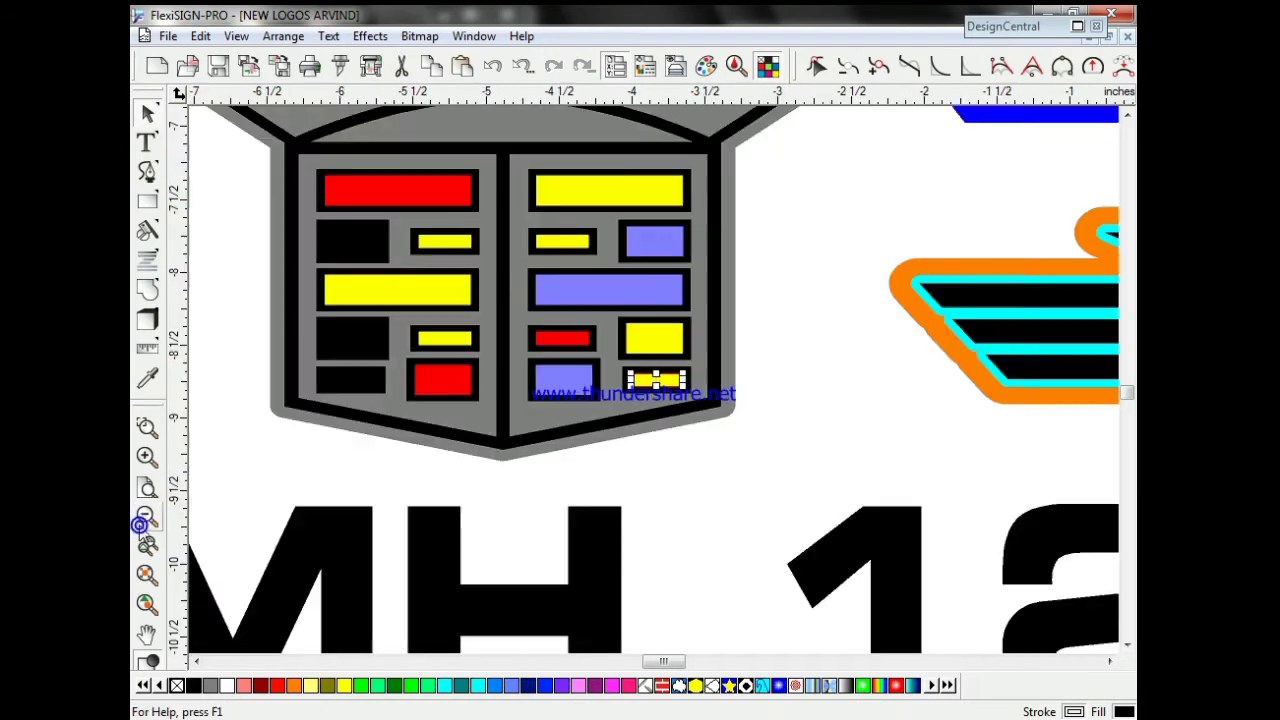
left_click(146, 516)
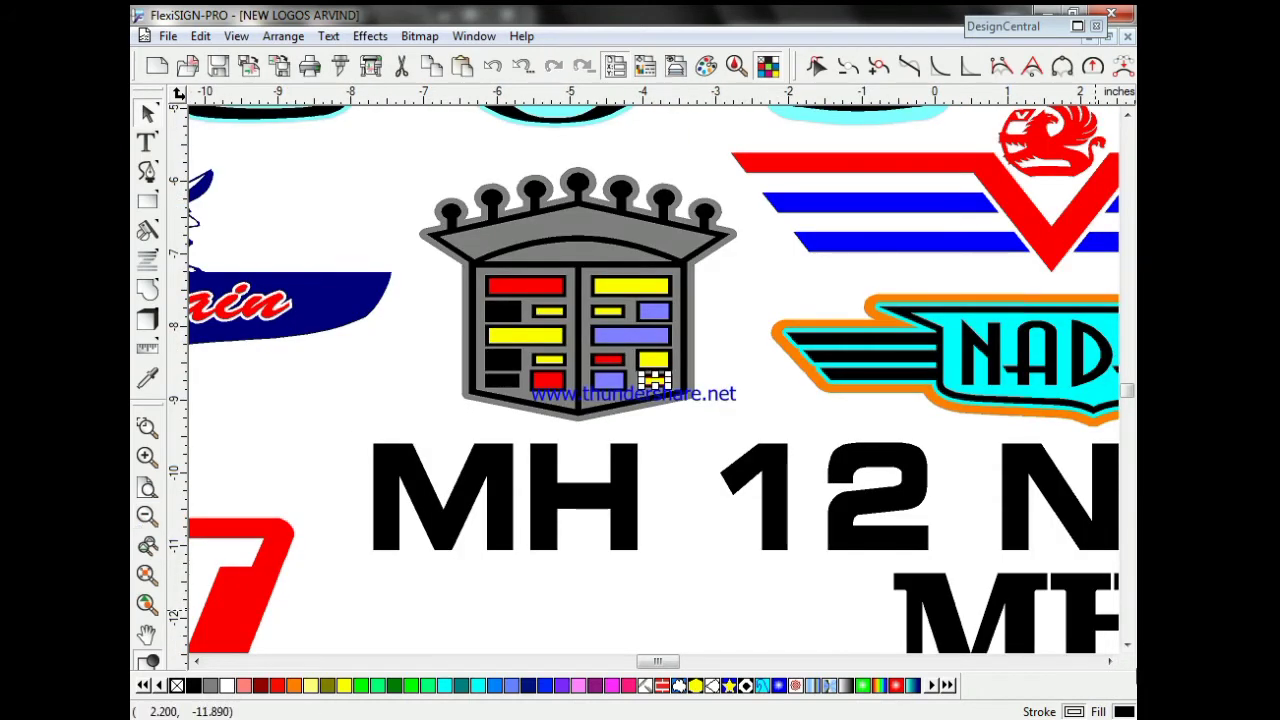
scroll(864, 616, "up", 2)
scroll(864, 616, "down", 4)
scroll(860, 620, "down", 3)
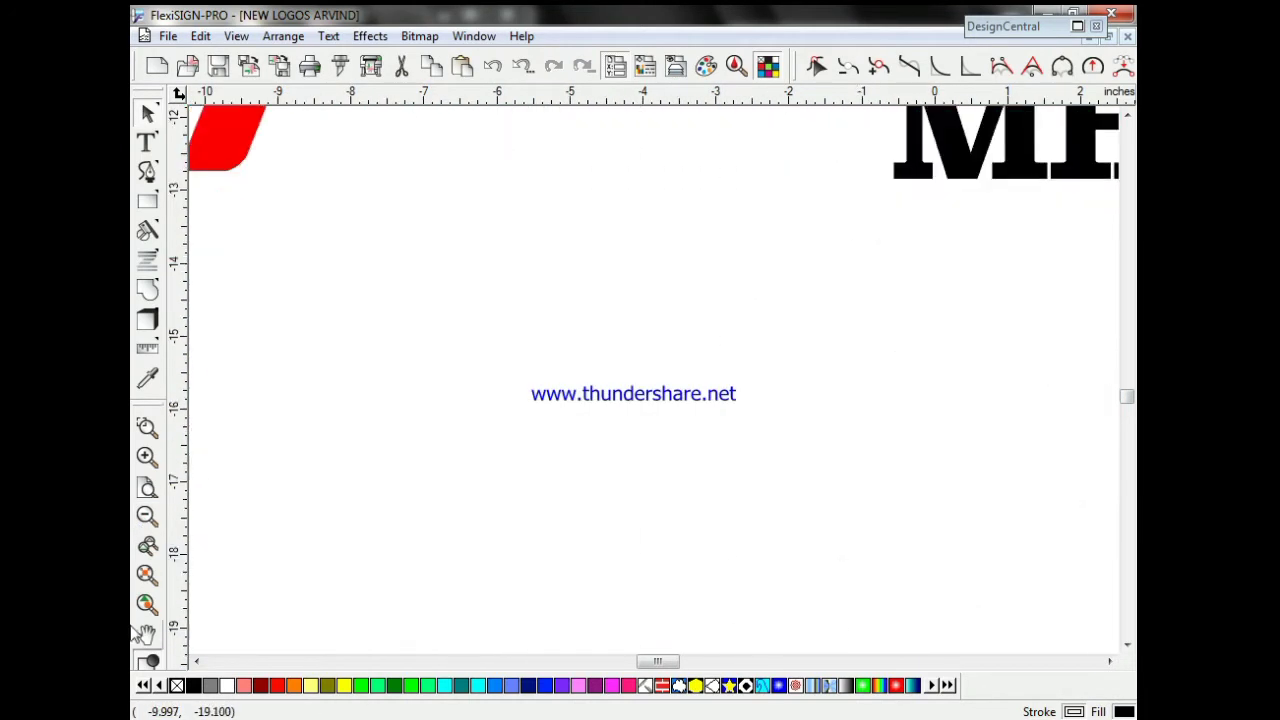
left_click(146, 516)
left_click(146, 516)
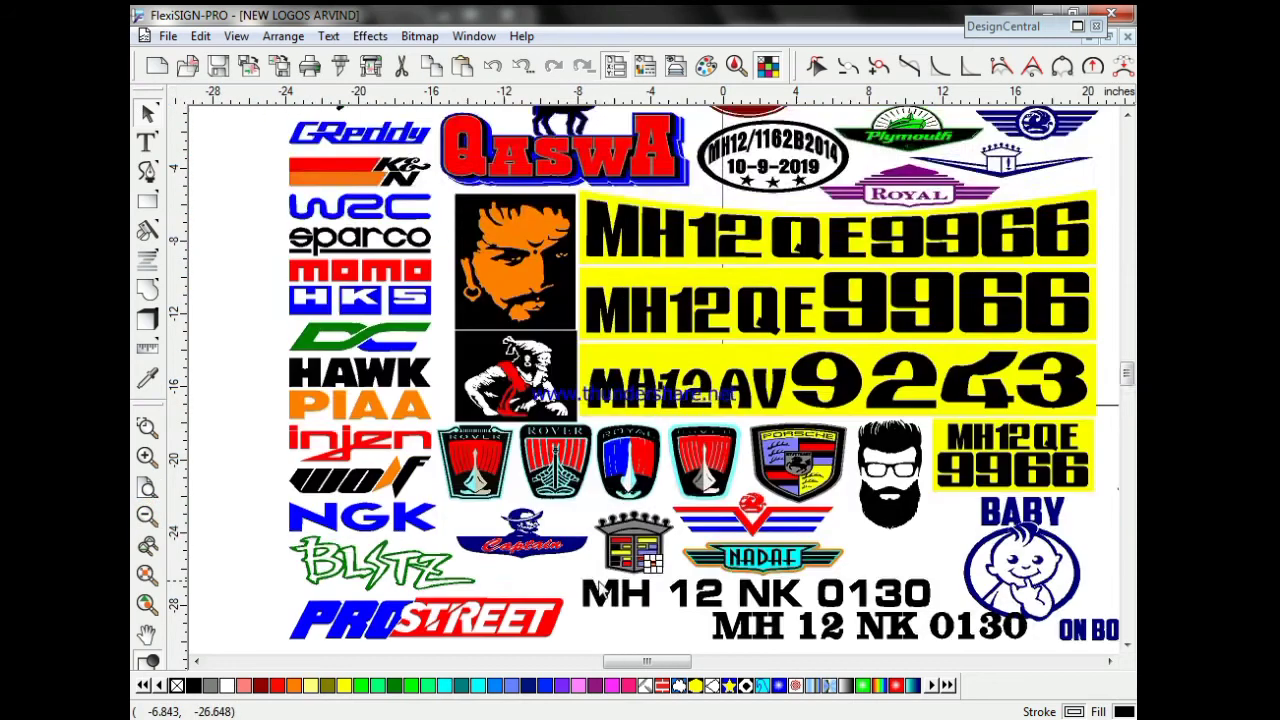
scroll(600, 590, "up", 2)
scroll(600, 590, "down", 2)
key("Escape")
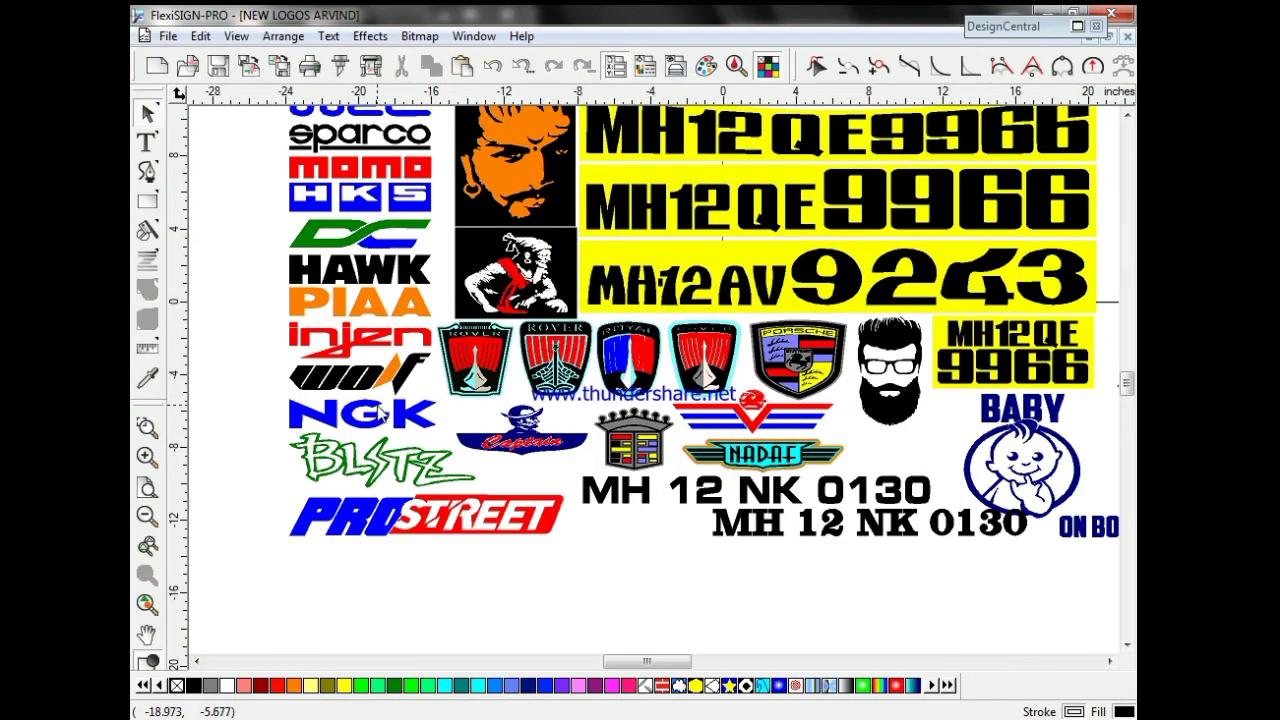
left_click(918, 408)
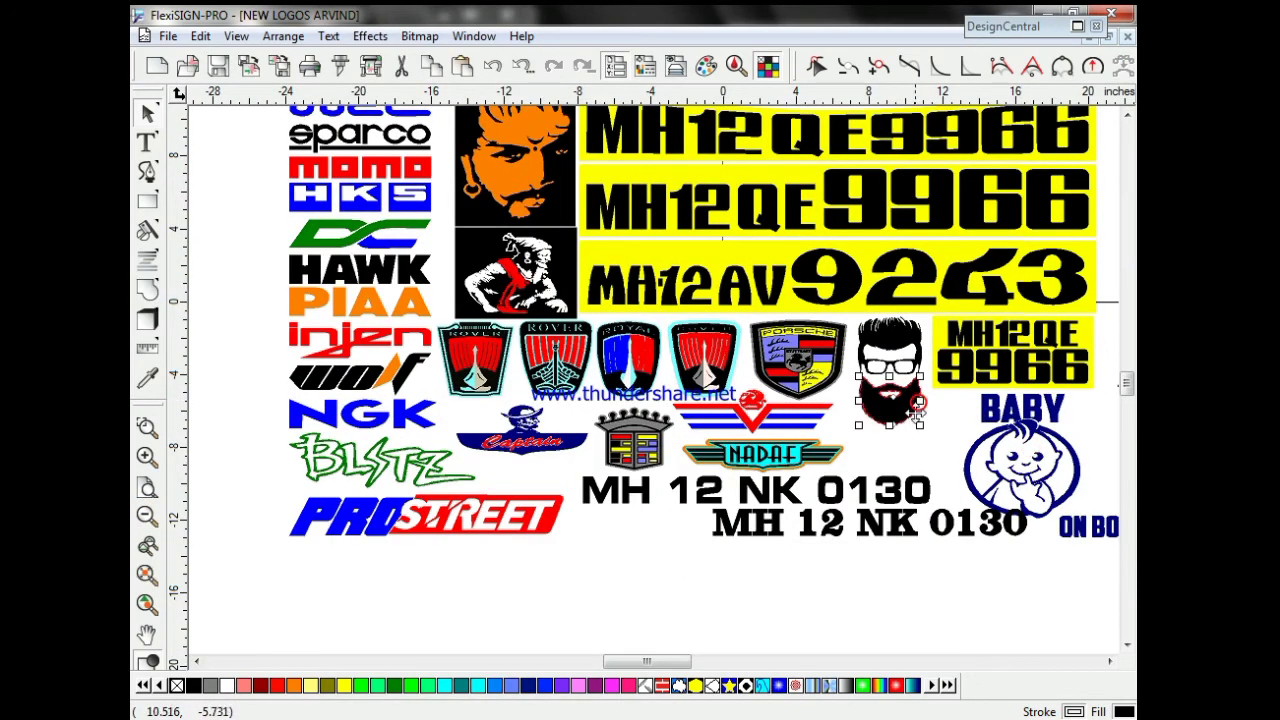
Step: Zoom to the bearded face and try teal, then green, on its hair and glasses
left_click(147, 575)
left_click(147, 516)
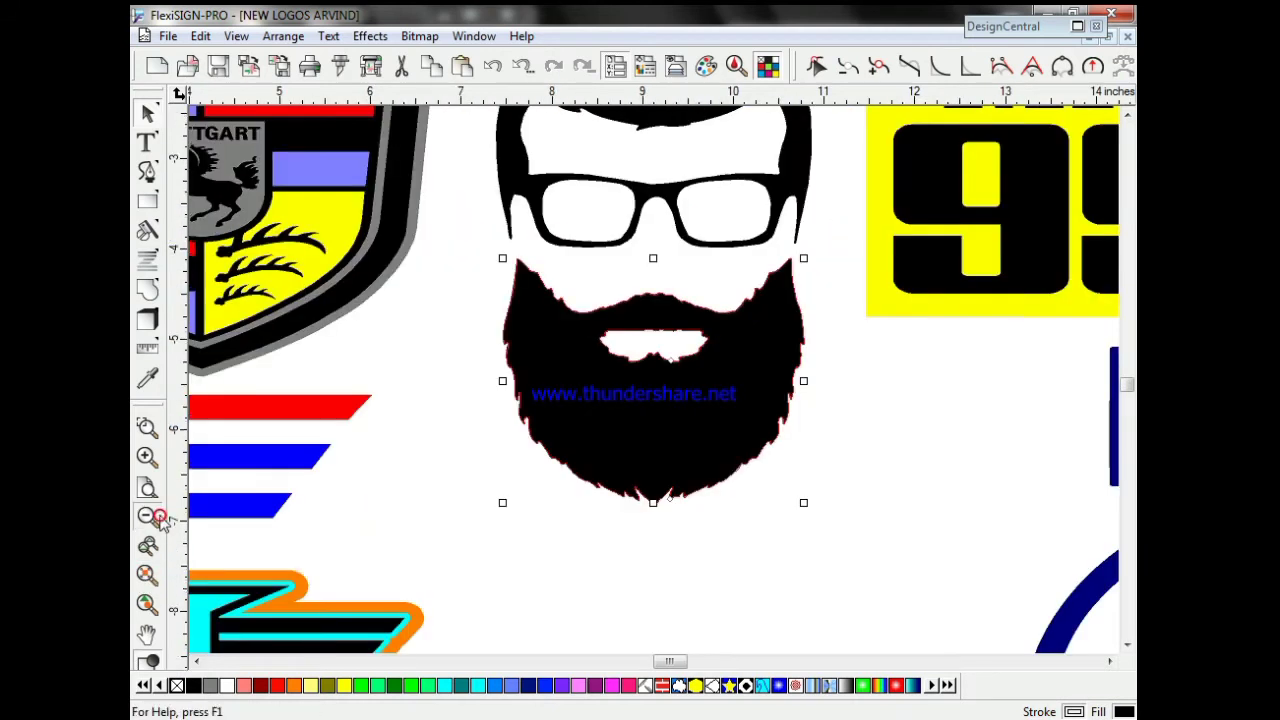
left_click(155, 517)
left_click(630, 288)
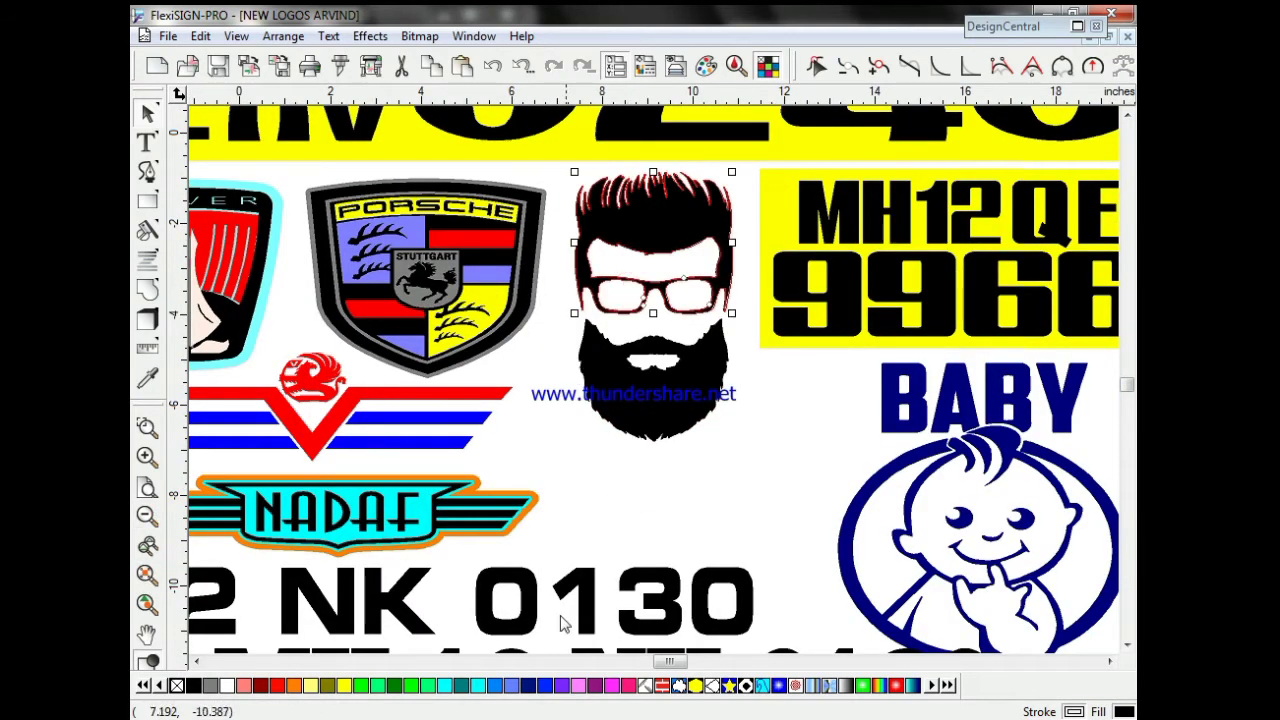
left_click(457, 686)
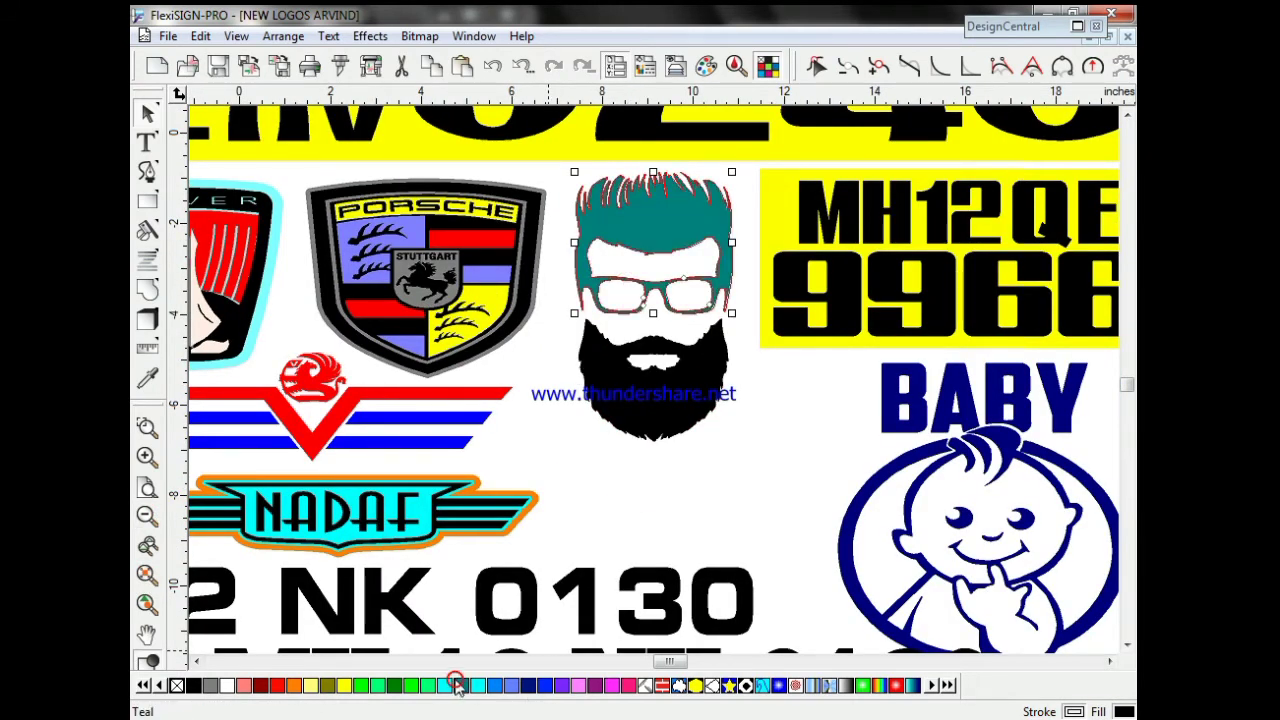
left_click(388, 686)
Step: Make the hair and glasses blue, and return the beard to black after trying blue
left_click(648, 398)
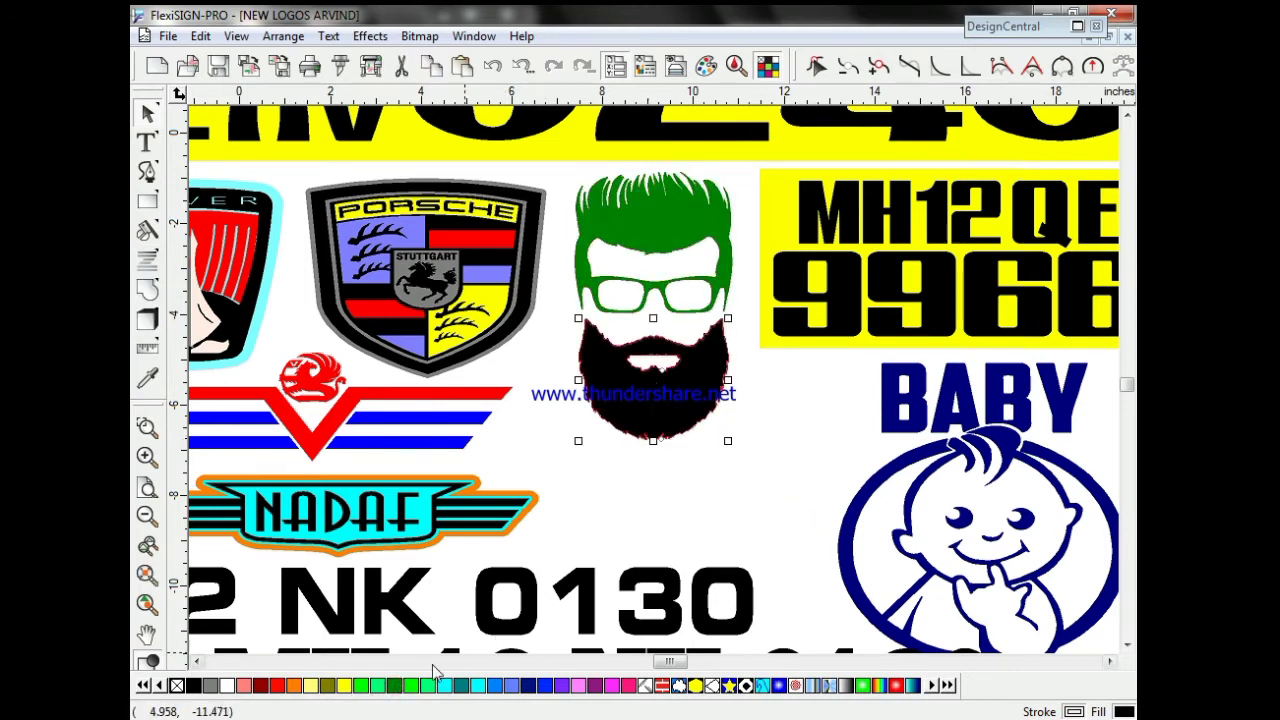
left_click(545, 686)
left_click(722, 278)
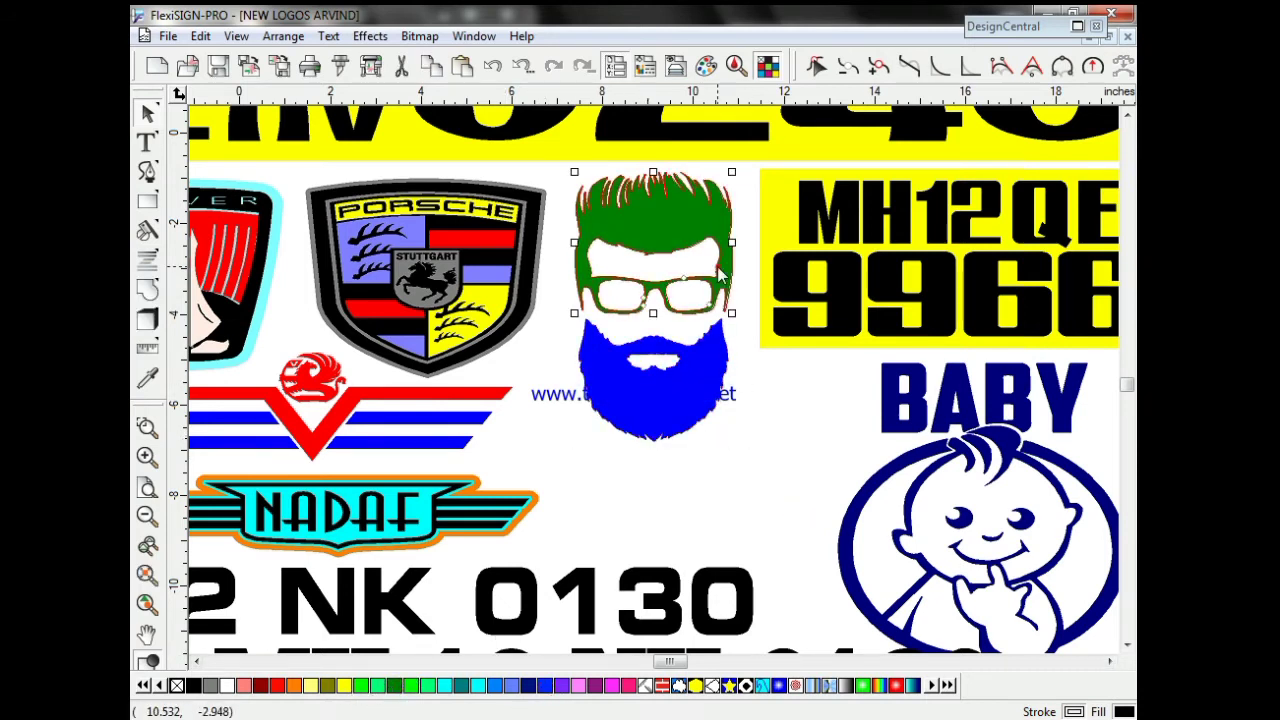
left_click(543, 686)
left_click(697, 400)
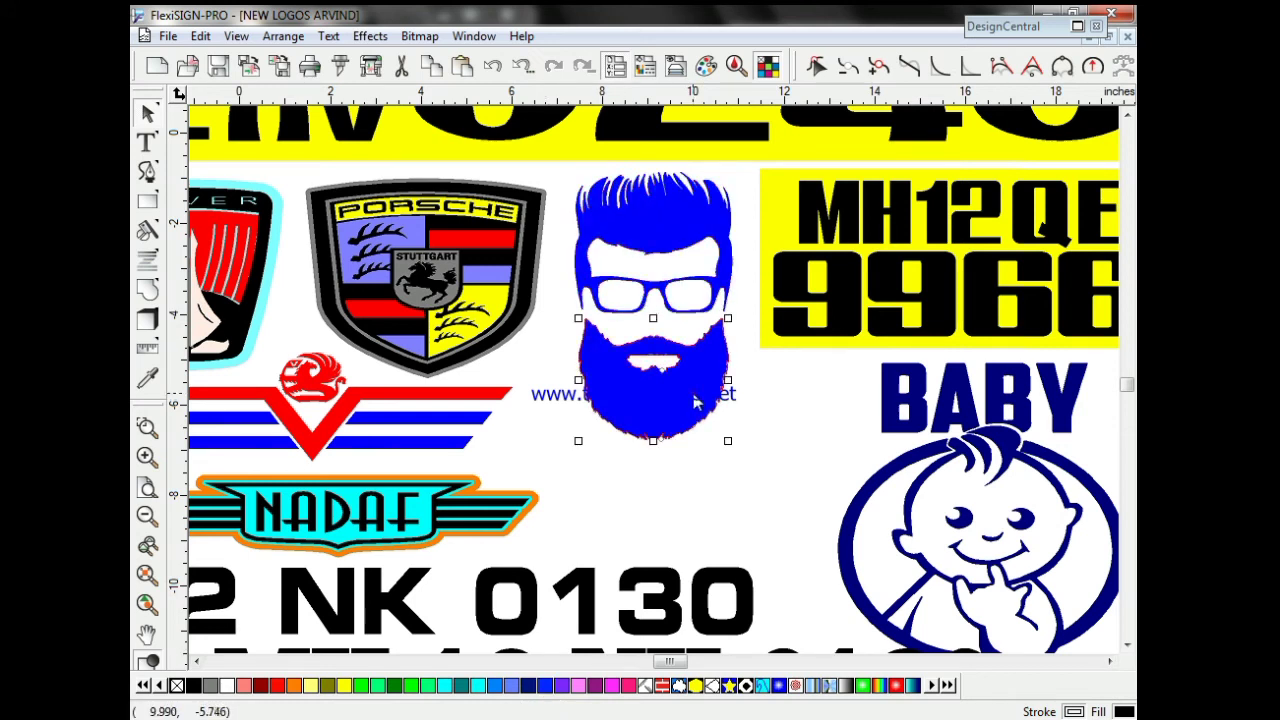
left_click(191, 685)
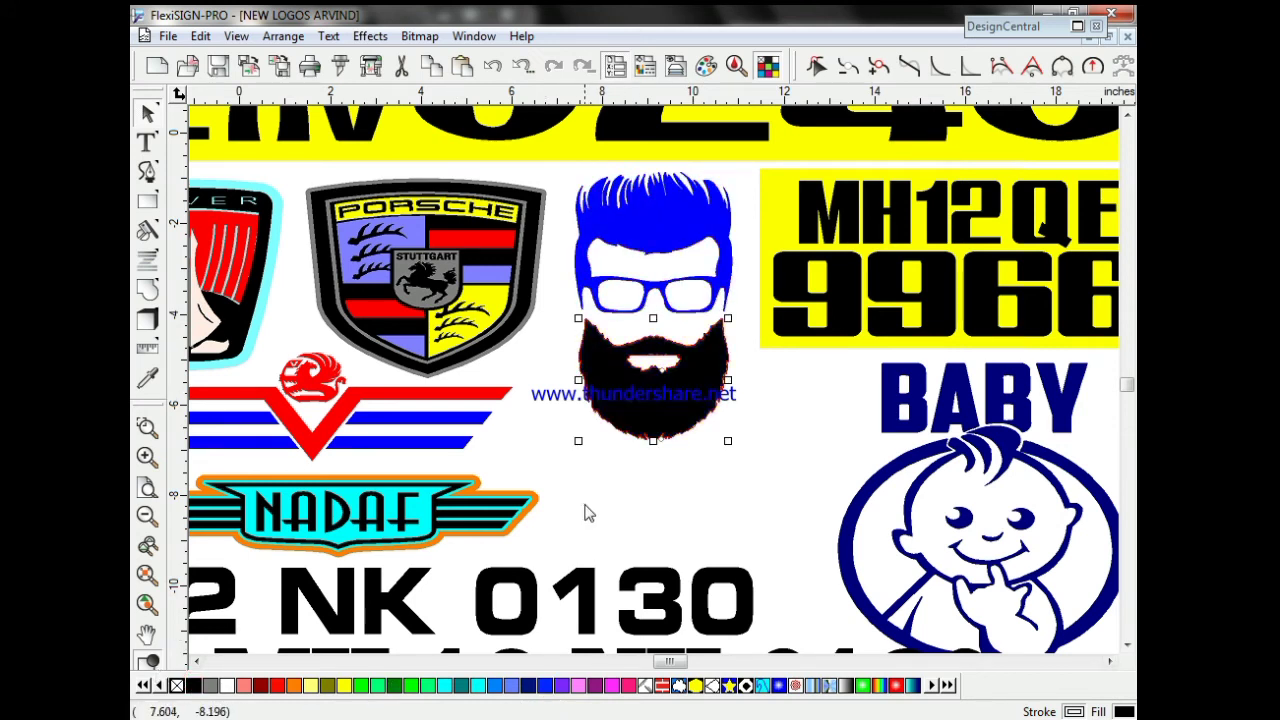
left_click(586, 507)
scroll(588, 510, "down", 3)
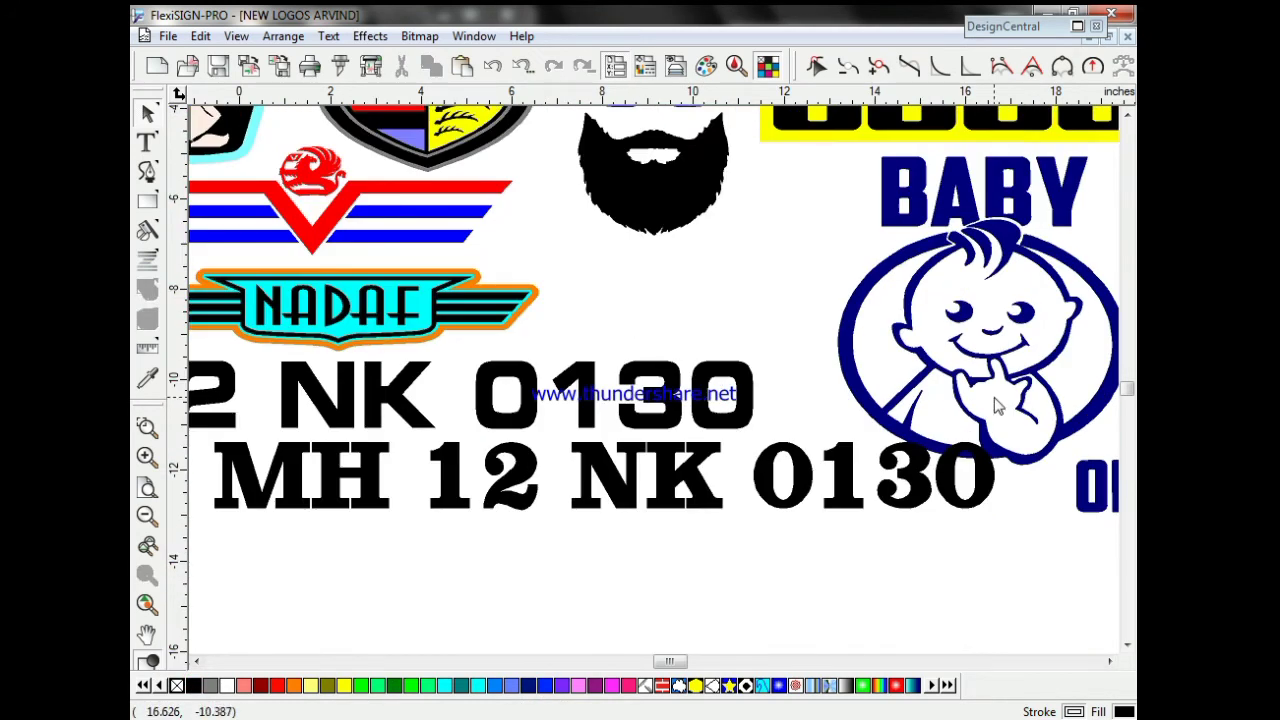
Step: Nudge the baby logo slightly right, then scroll up the sheet
left_click(1014, 390)
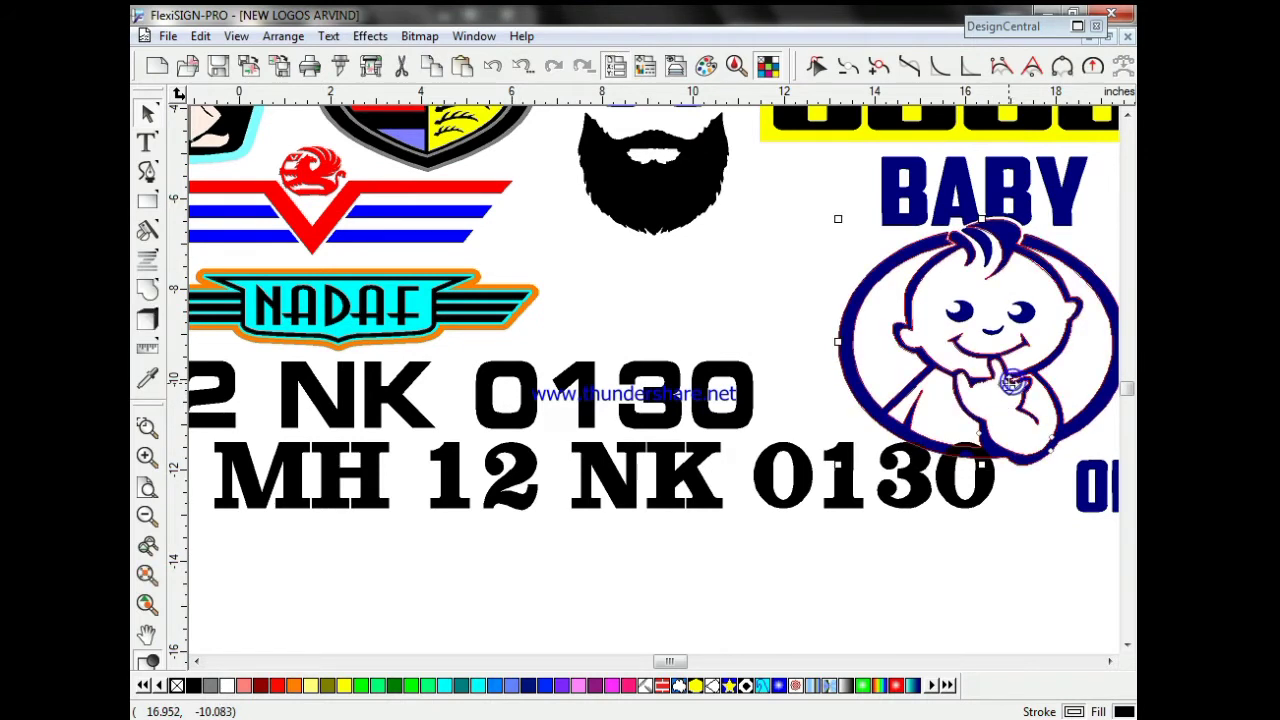
left_click_drag(1014, 386, 1024, 386)
scroll(838, 422, "up", 3)
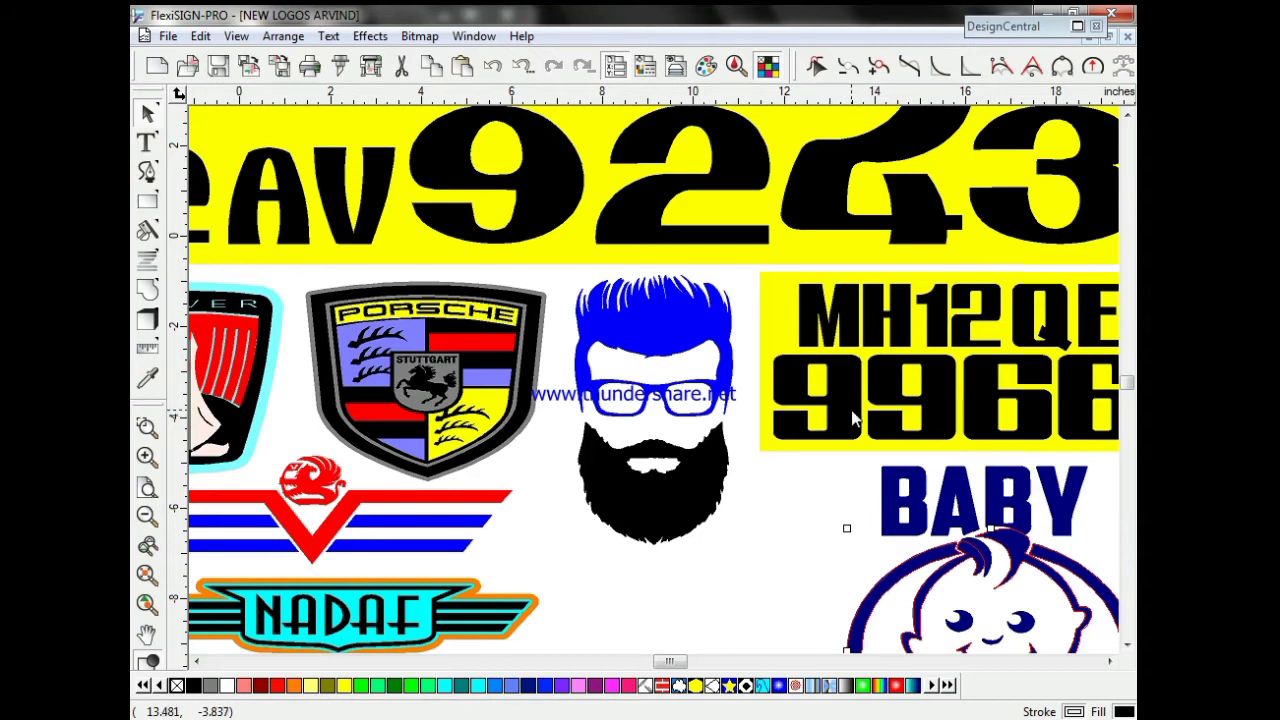
scroll(815, 406, "up", 2)
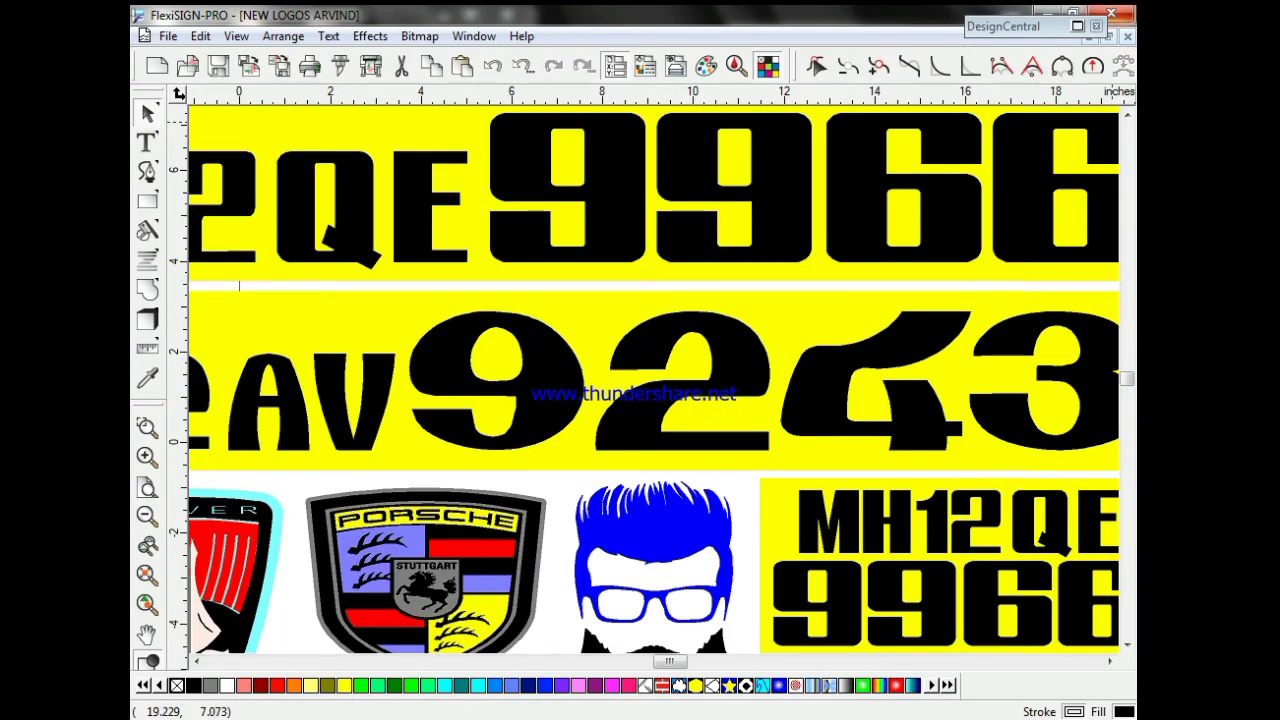
scroll(1070, 535, "up", 8)
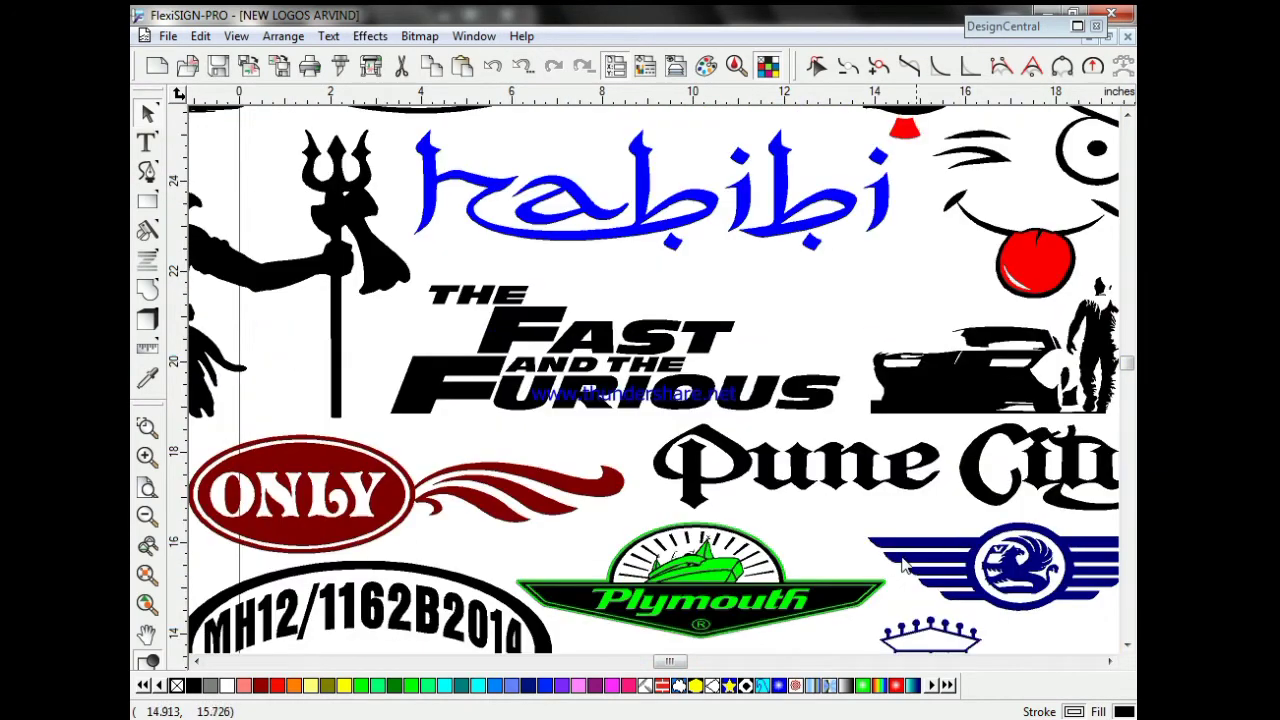
scroll(905, 565, "up", 1)
scroll(820, 593, "up", 2)
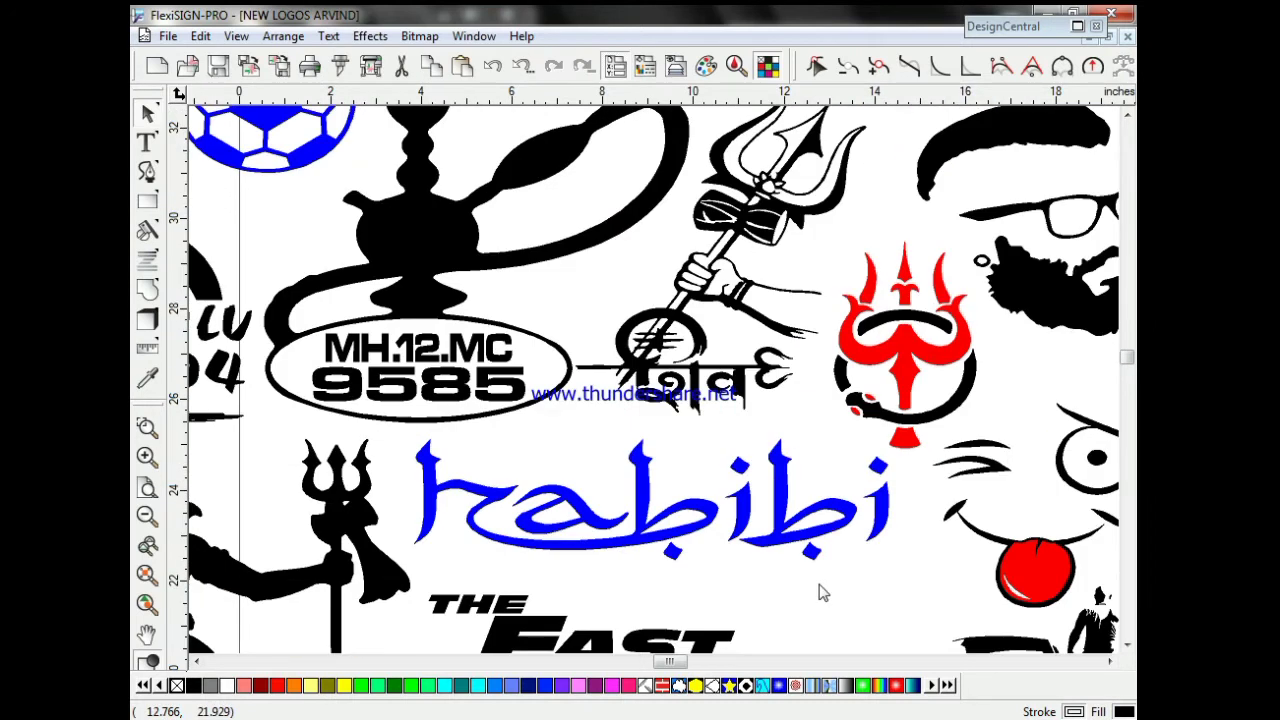
Step: Select and deselect the red trishul logo while browsing the upper logos
left_click(906, 380)
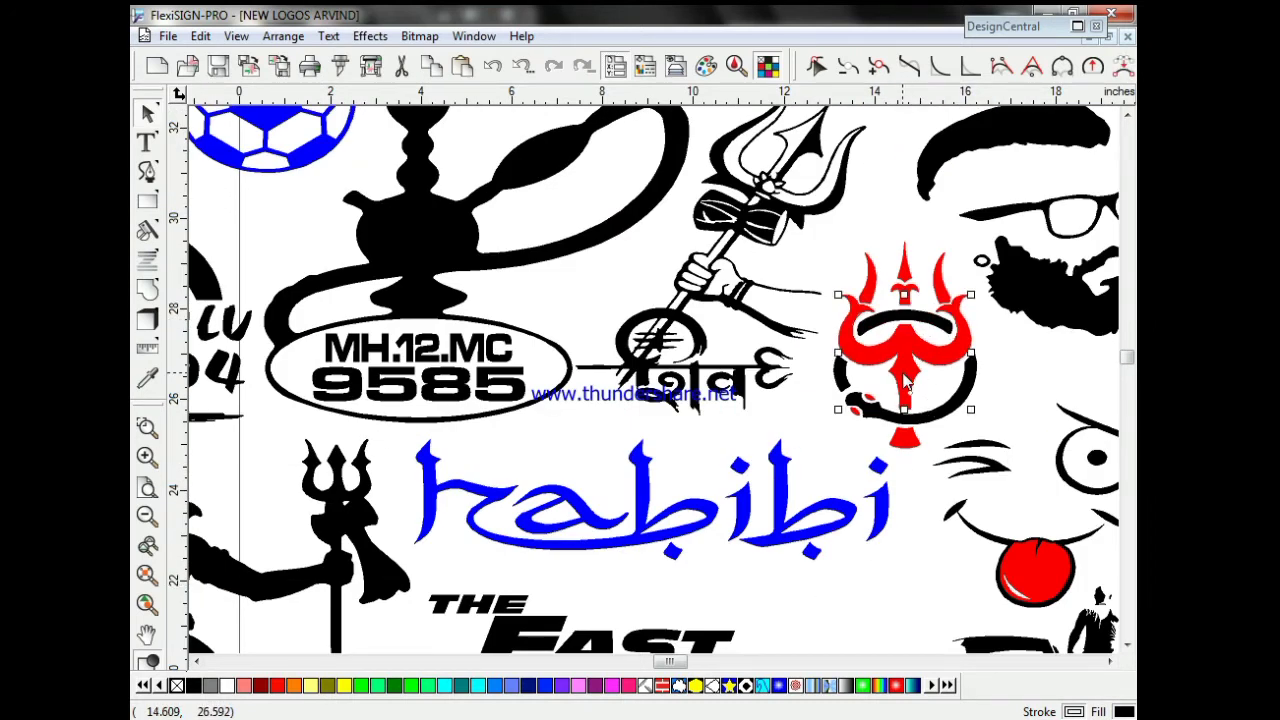
left_click(935, 425)
scroll(703, 400, "up", 3)
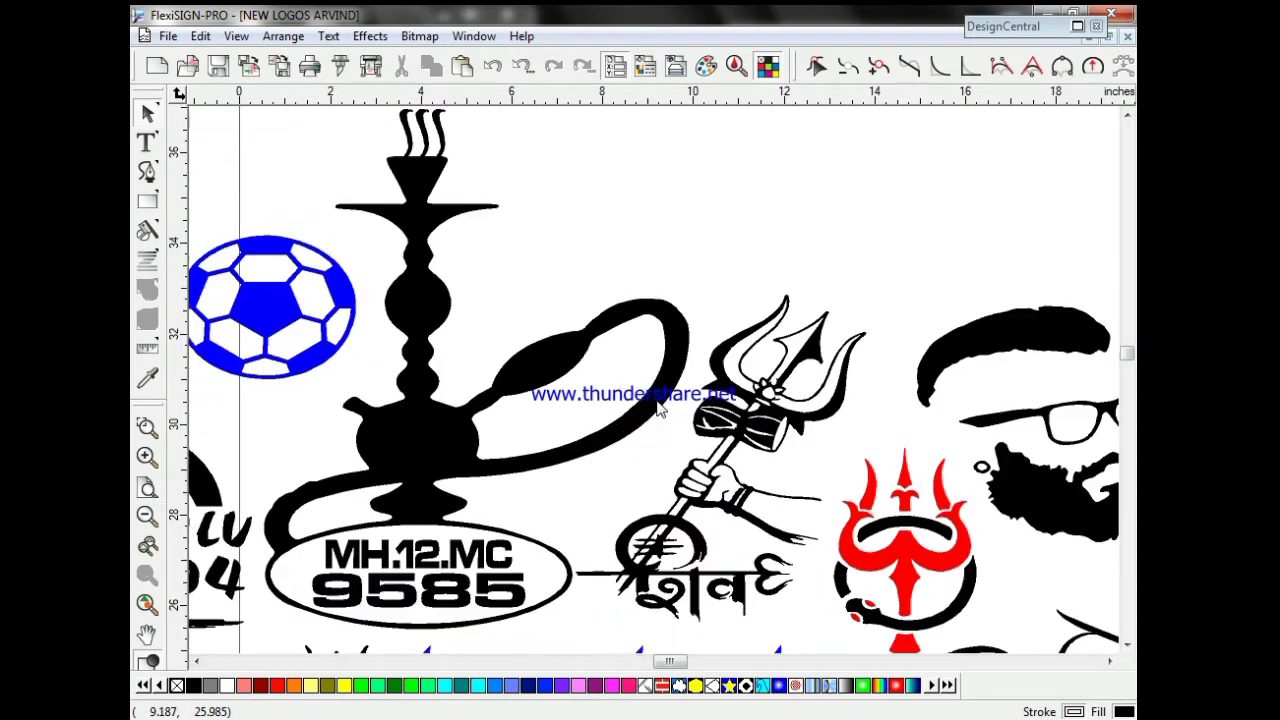
left_click_drag(670, 662, 692, 662)
Step: Scroll back down and shift the red Awarapan lettering slightly left
scroll(812, 578, "down", 1)
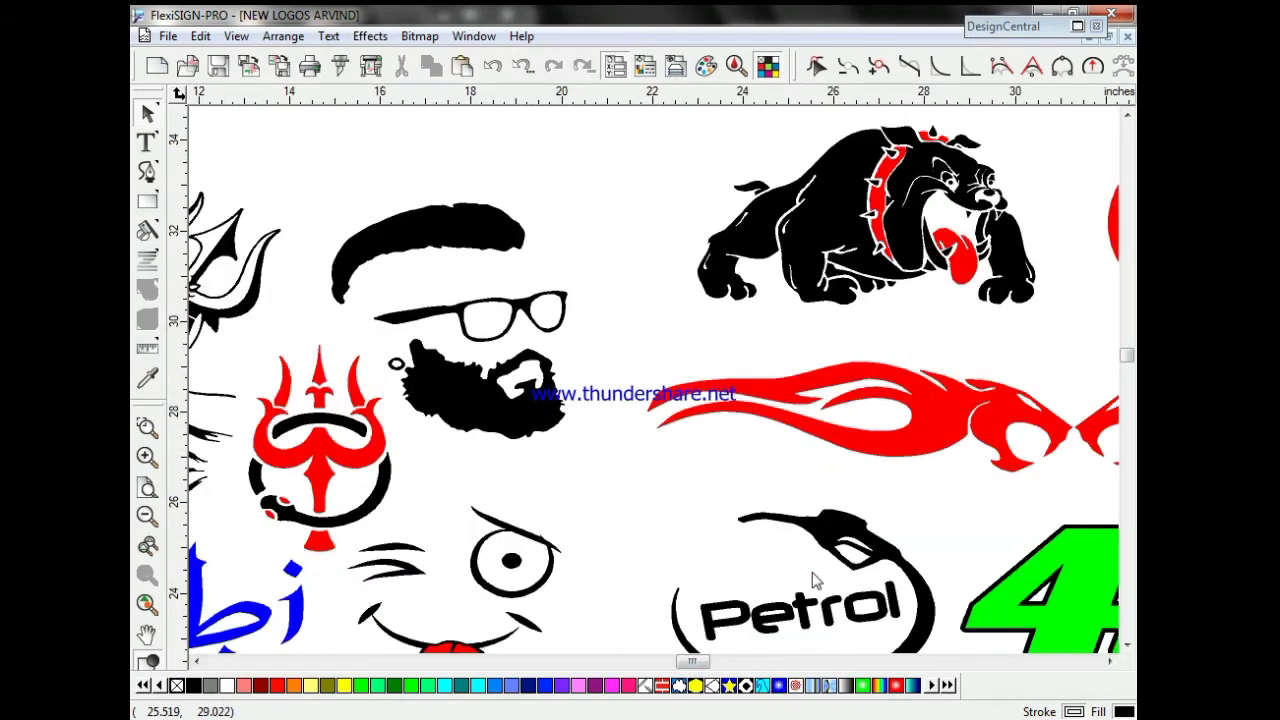
scroll(812, 578, "down", 1)
scroll(677, 310, "down", 2)
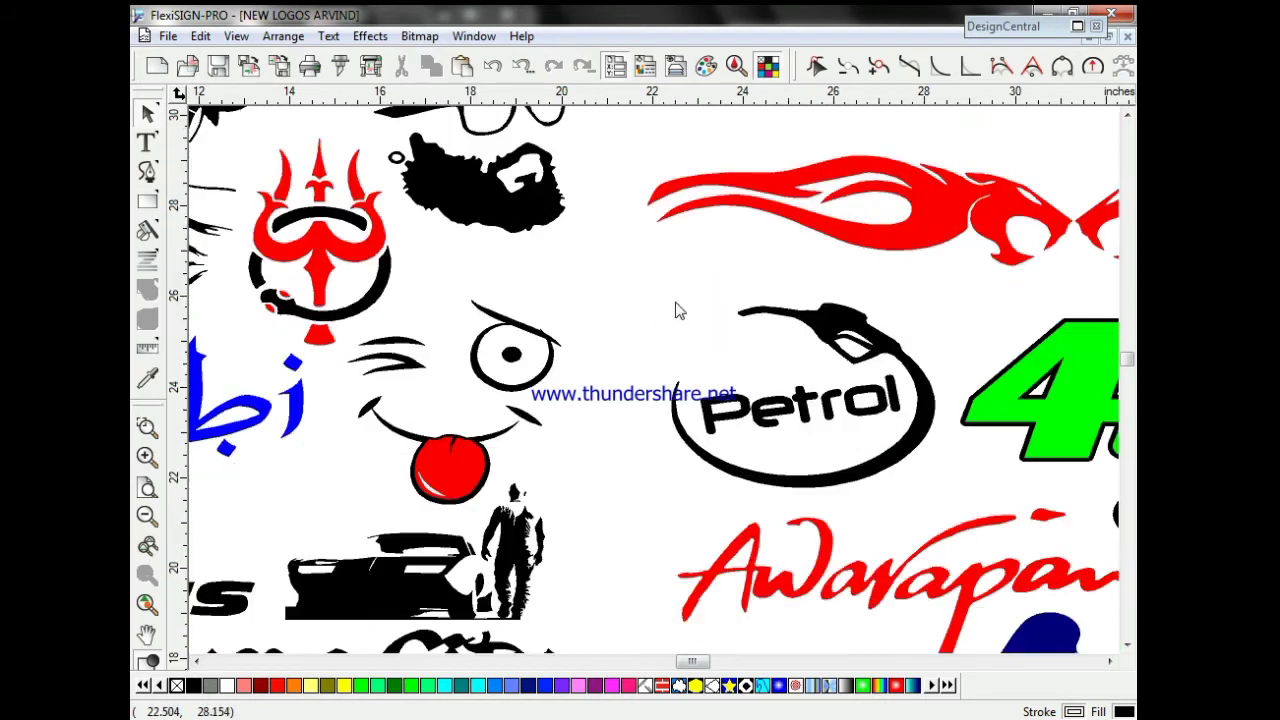
scroll(772, 398, "down", 1)
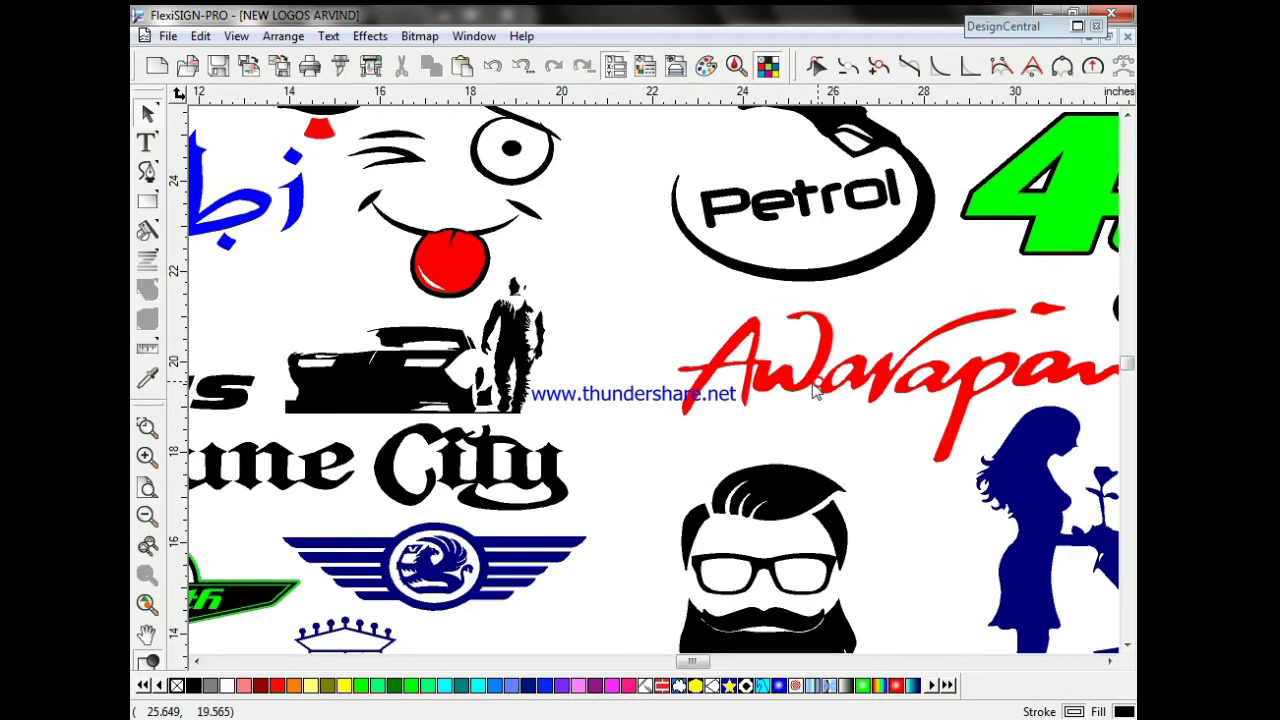
left_click(814, 392)
left_click_drag(780, 386, 726, 396)
right_click(690, 396)
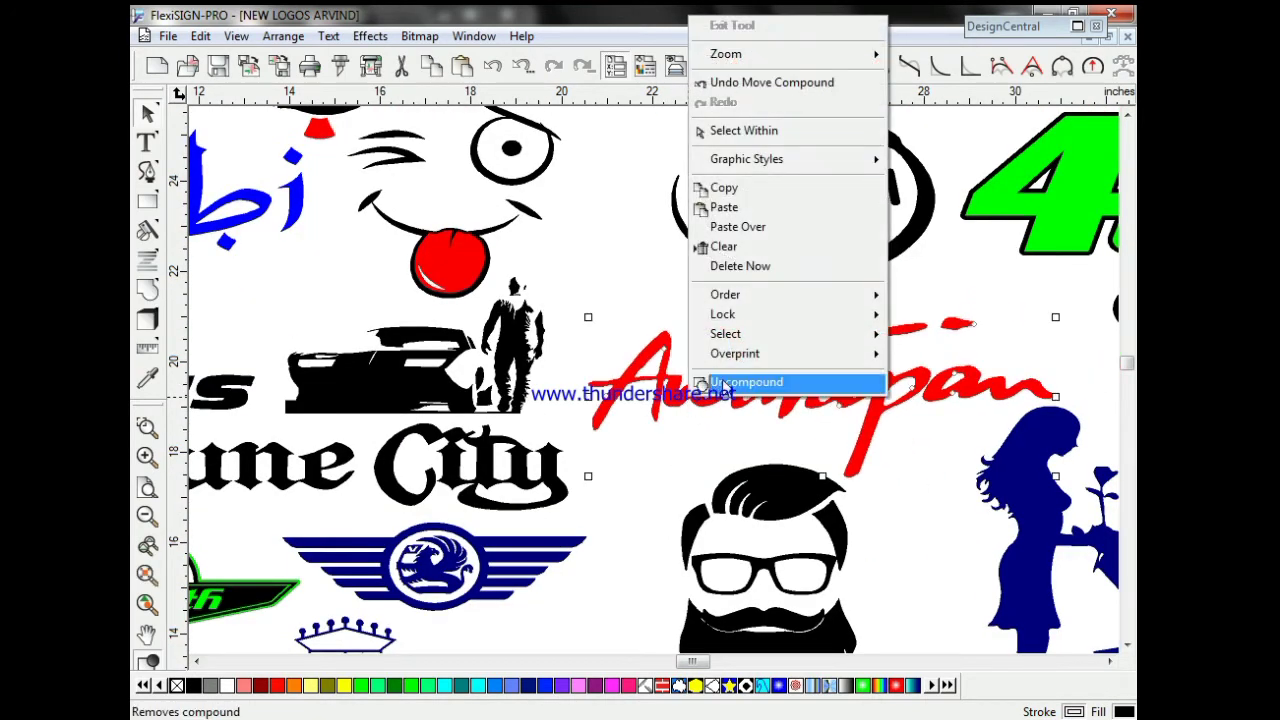
left_click(478, 392)
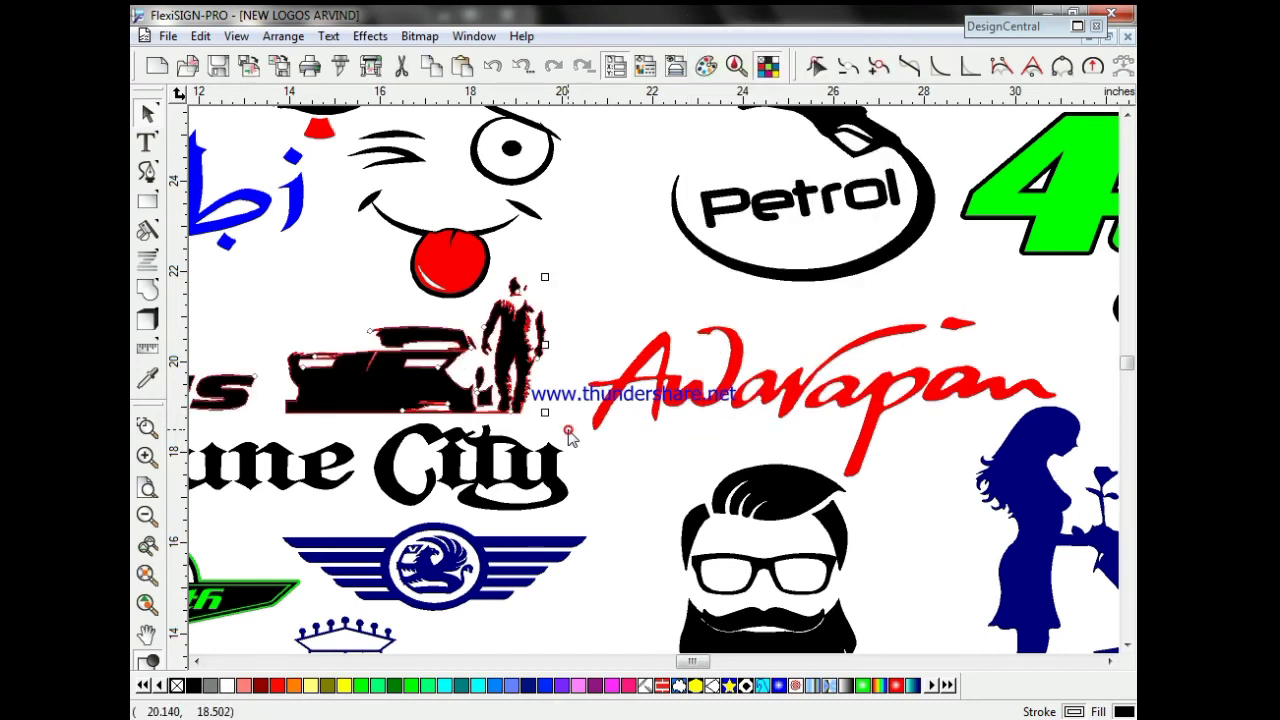
scroll(613, 455, "down", 3)
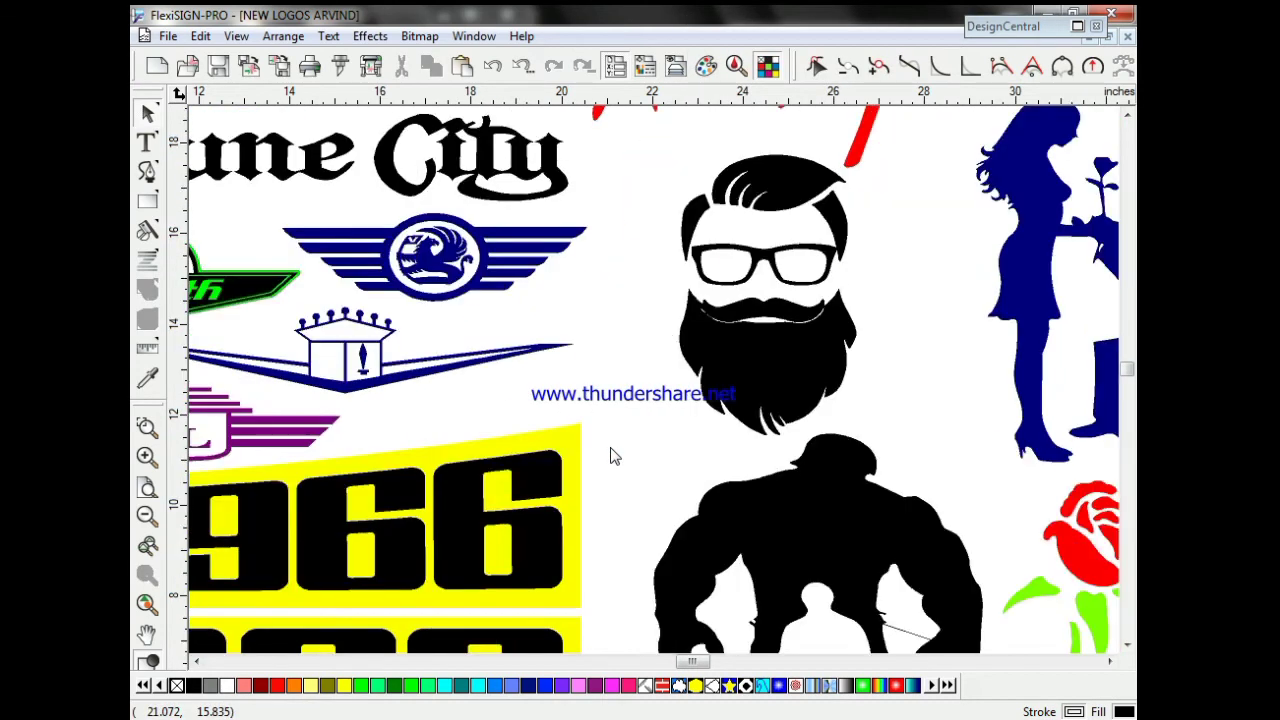
scroll(614, 455, "down", 4)
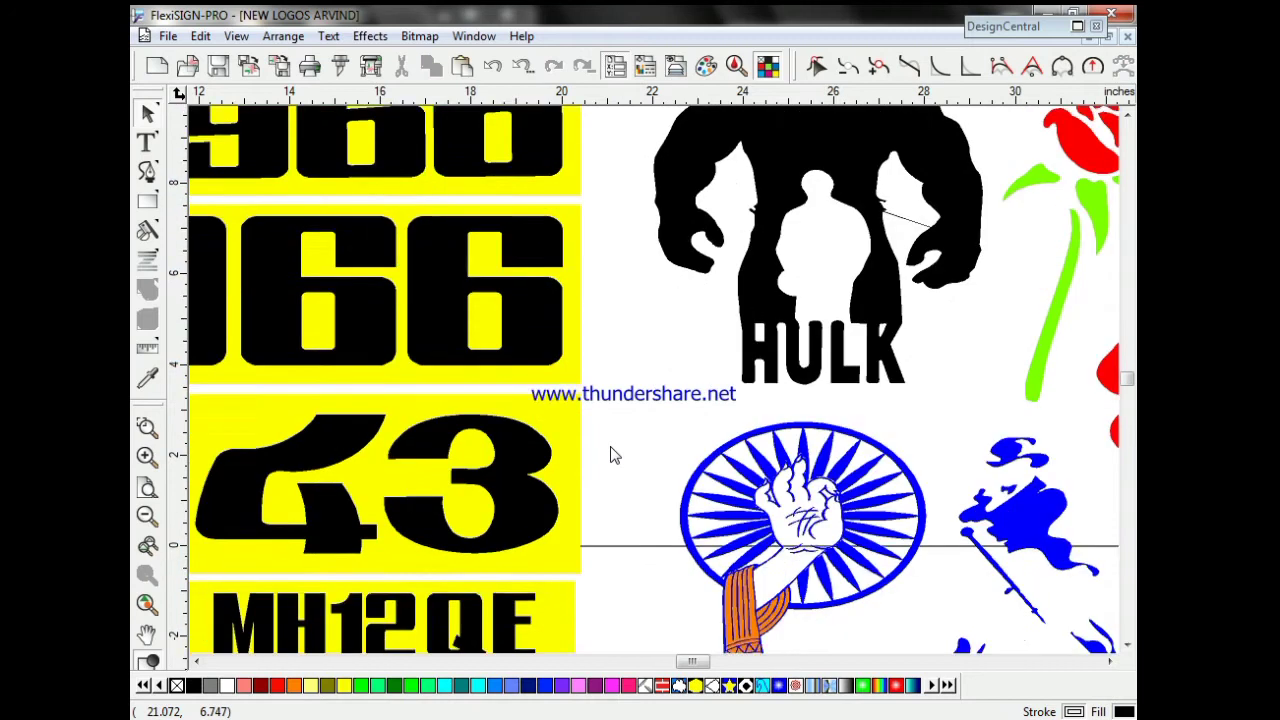
scroll(614, 455, "down", 3)
left_click(682, 487)
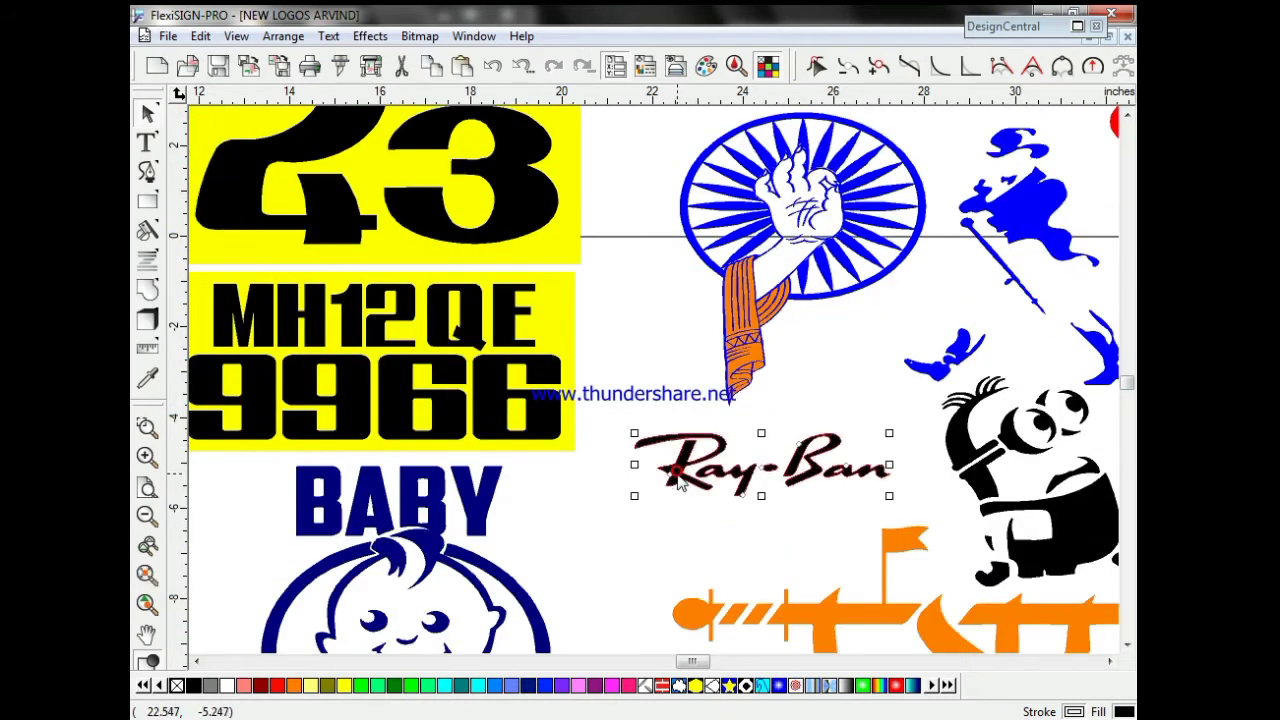
right_click(682, 488)
left_click(686, 497)
scroll(686, 503, "down", 4)
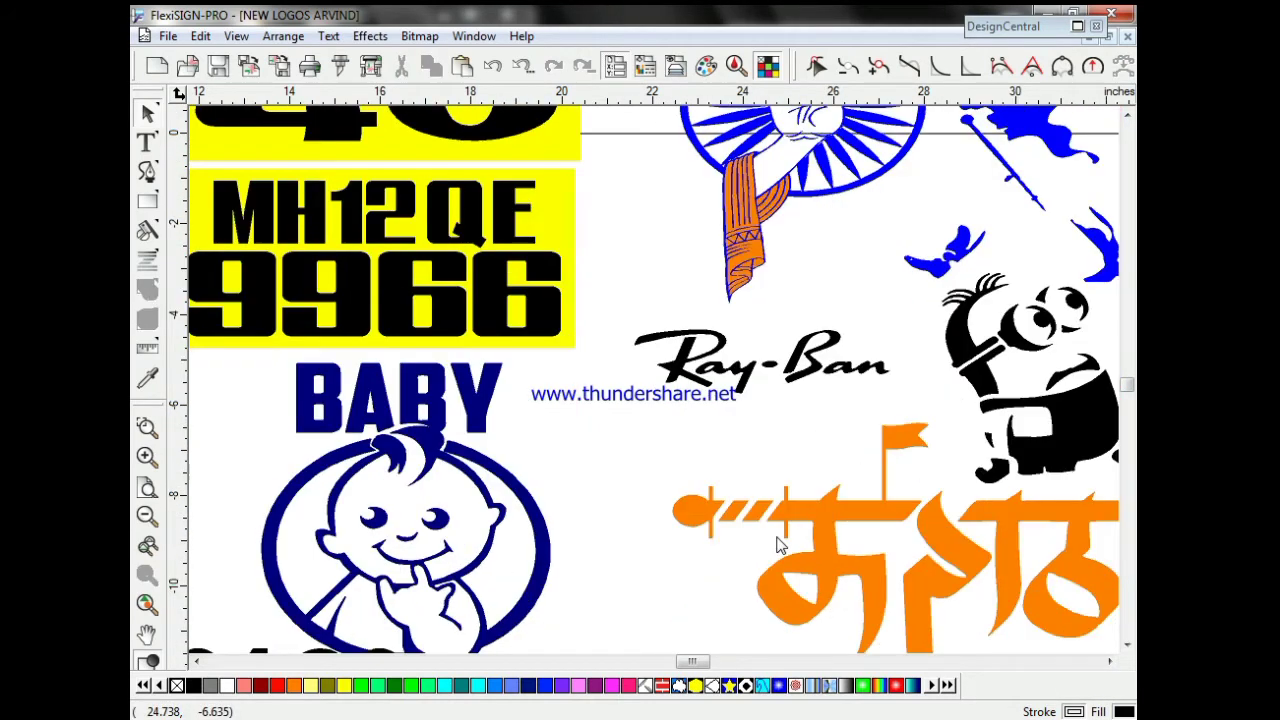
Step: Select a piece of the ON BOARD lettering and browse up and down the remaining logos
left_click(645, 420)
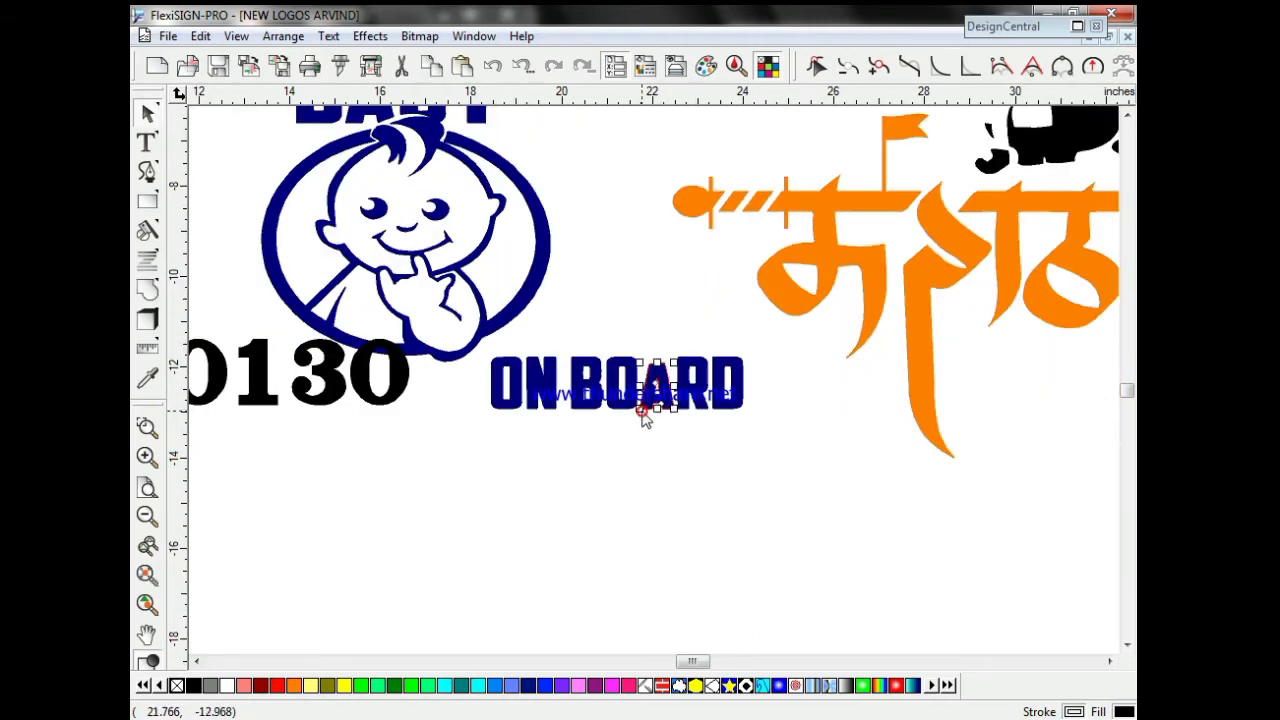
scroll(657, 447, "down", 2)
scroll(657, 447, "up", 8)
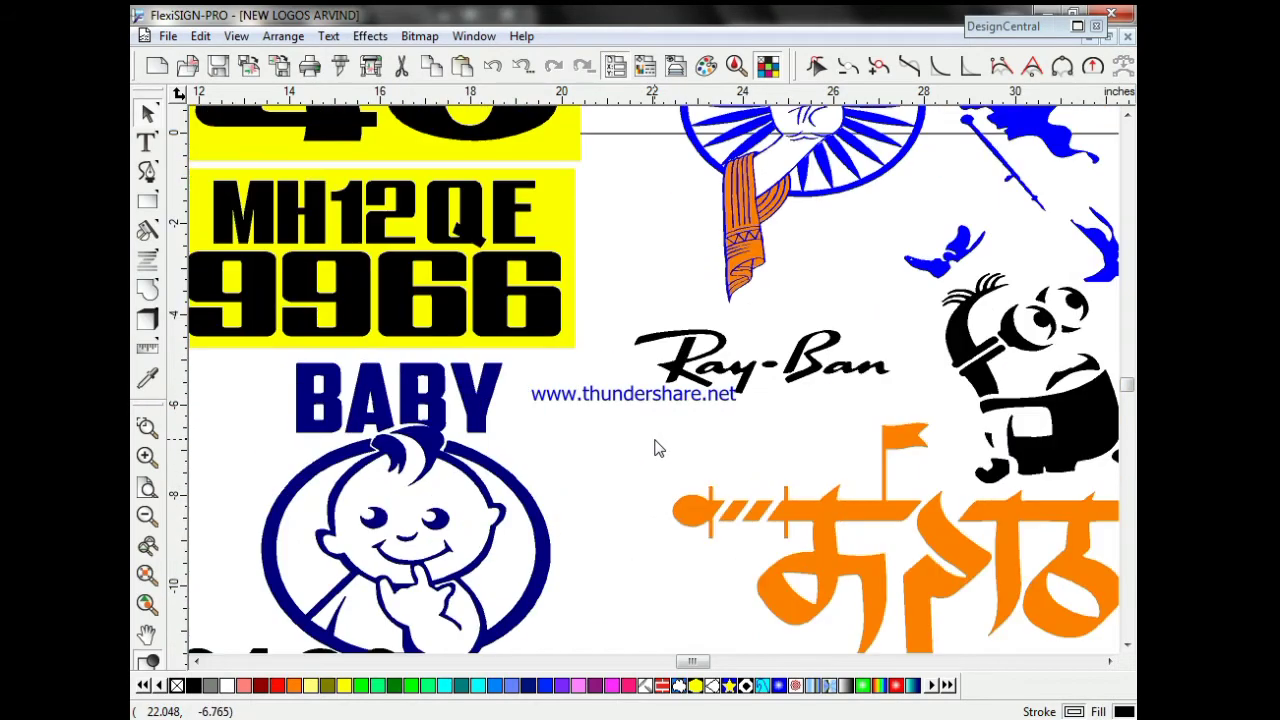
scroll(657, 447, "up", 15)
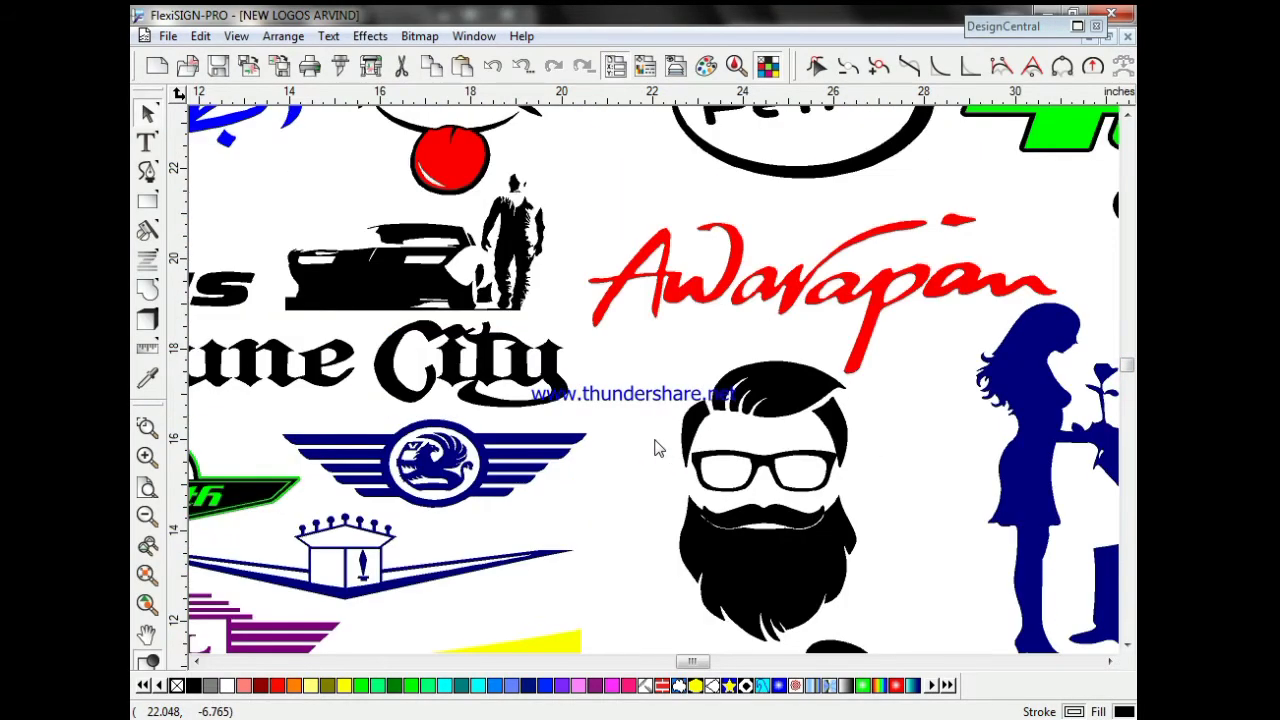
scroll(657, 447, "up", 5)
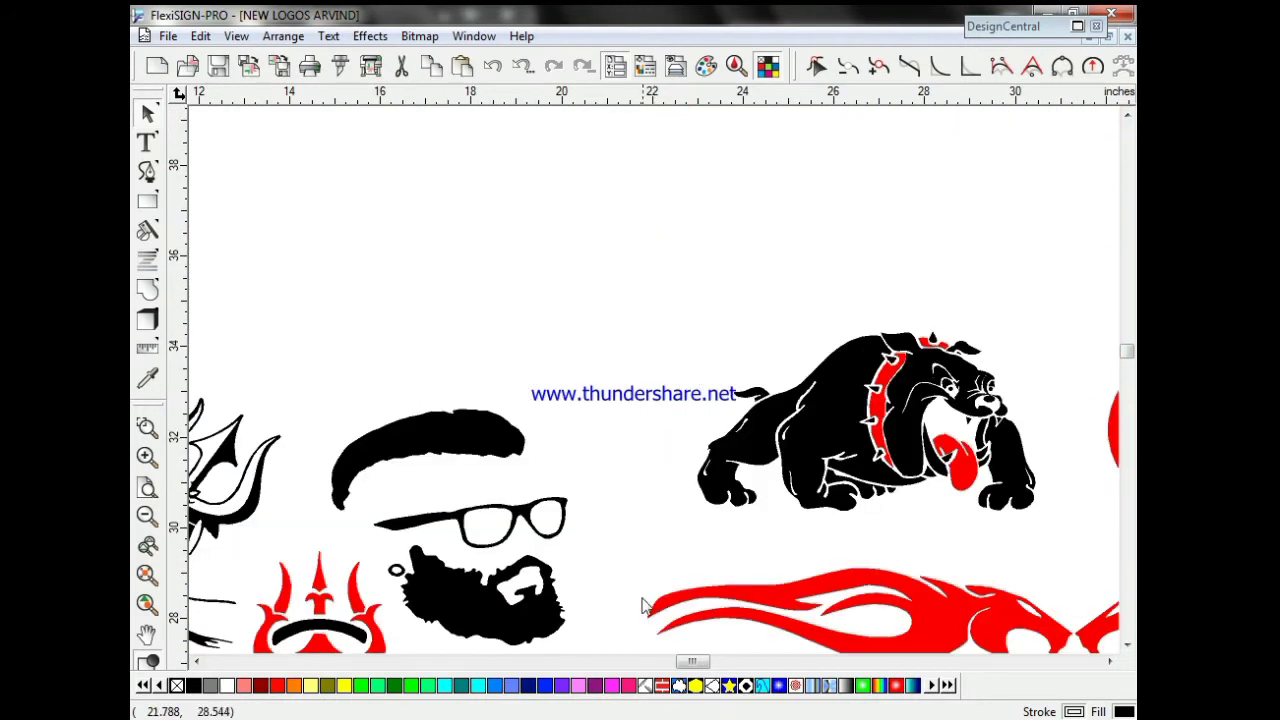
left_click_drag(690, 662, 727, 670)
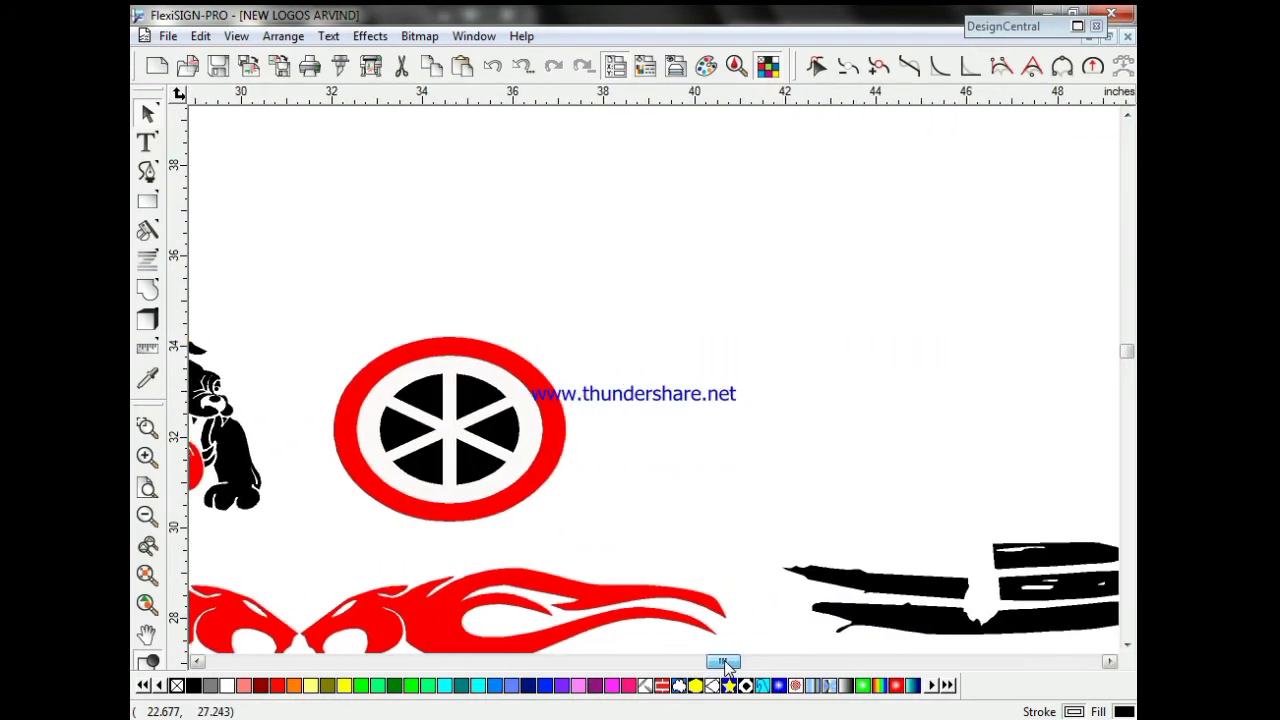
scroll(716, 617, "down", 3)
scroll(707, 601, "down", 3)
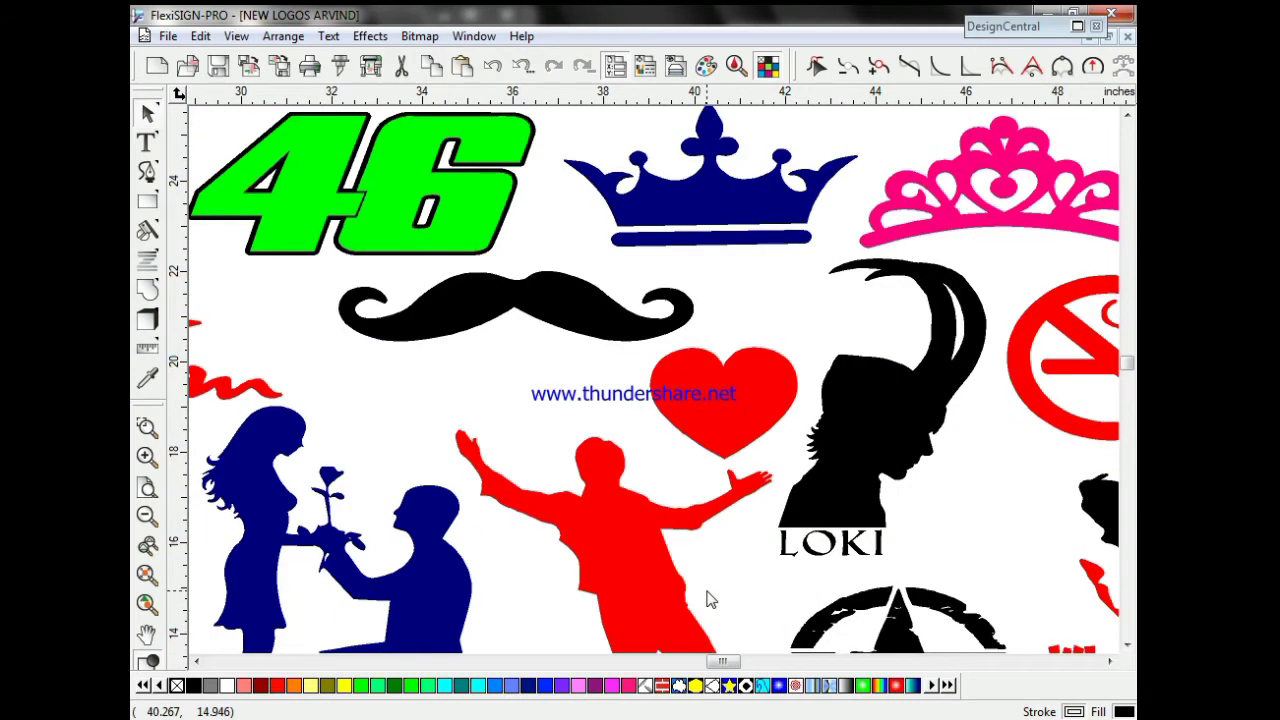
scroll(707, 600, "down", 1)
scroll(707, 600, "down", 1)
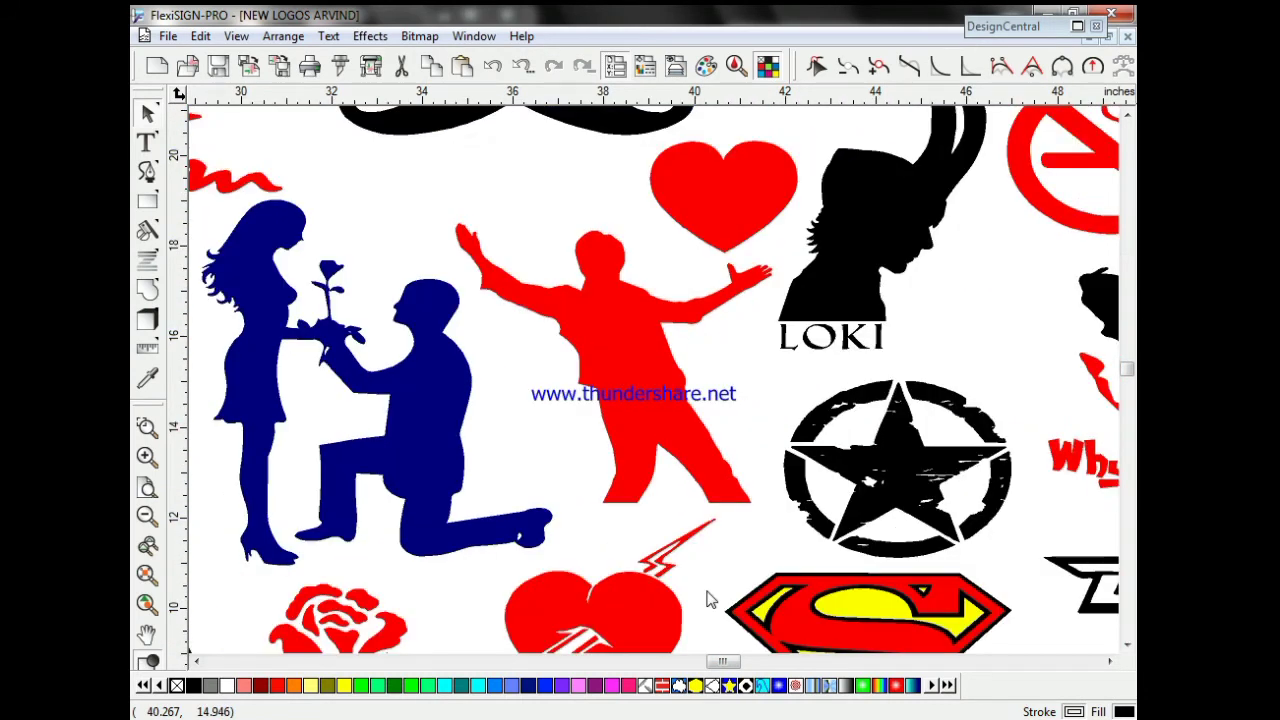
scroll(707, 600, "down", 5)
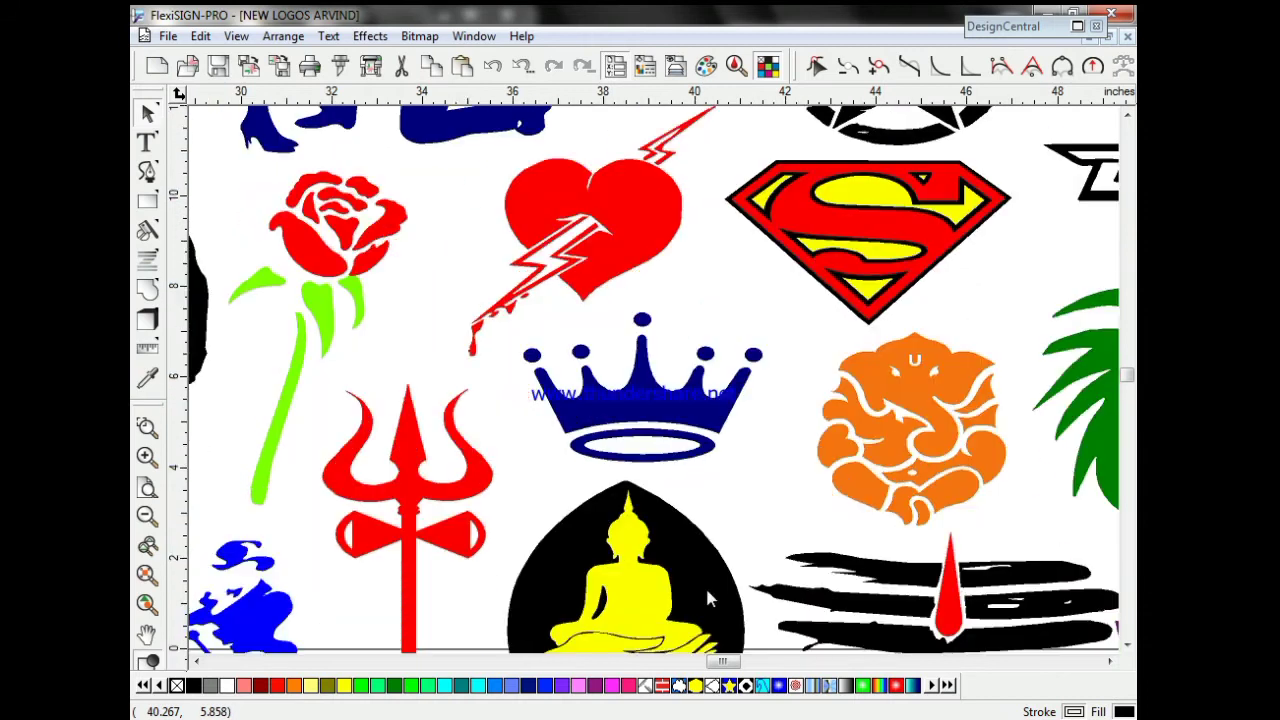
scroll(707, 598, "down", 1)
scroll(707, 598, "down", 3)
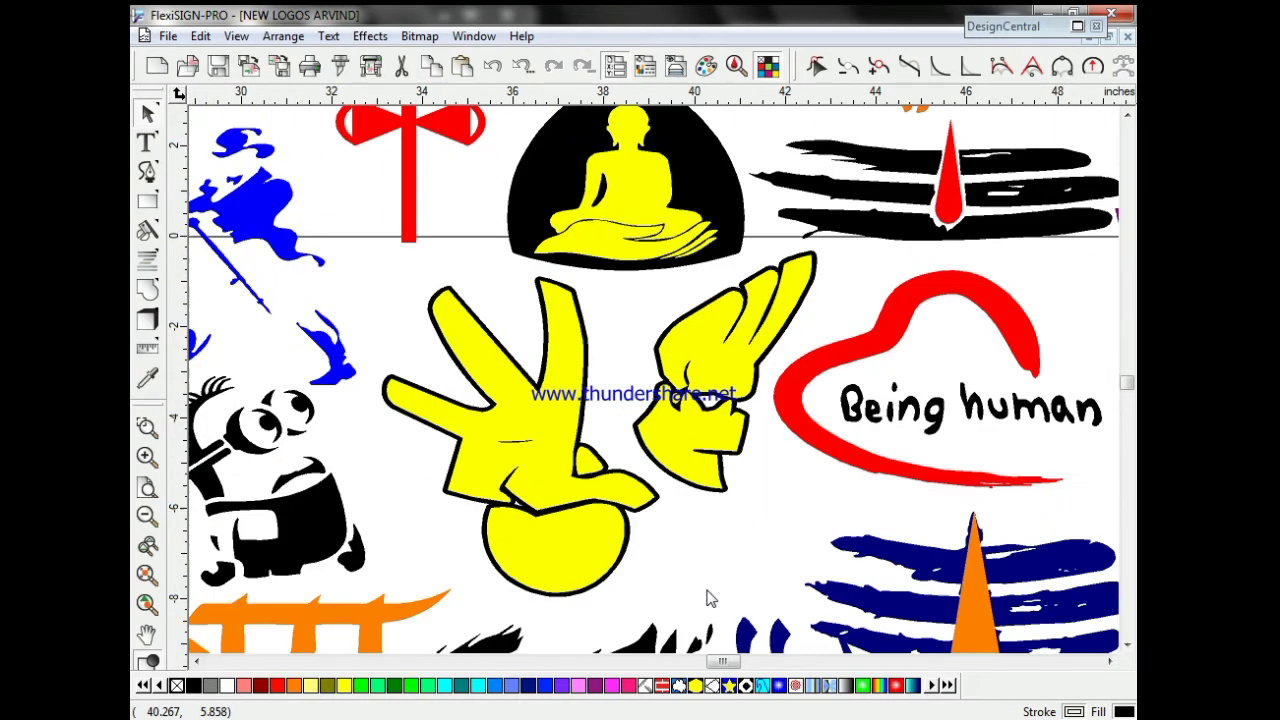
scroll(707, 598, "down", 4)
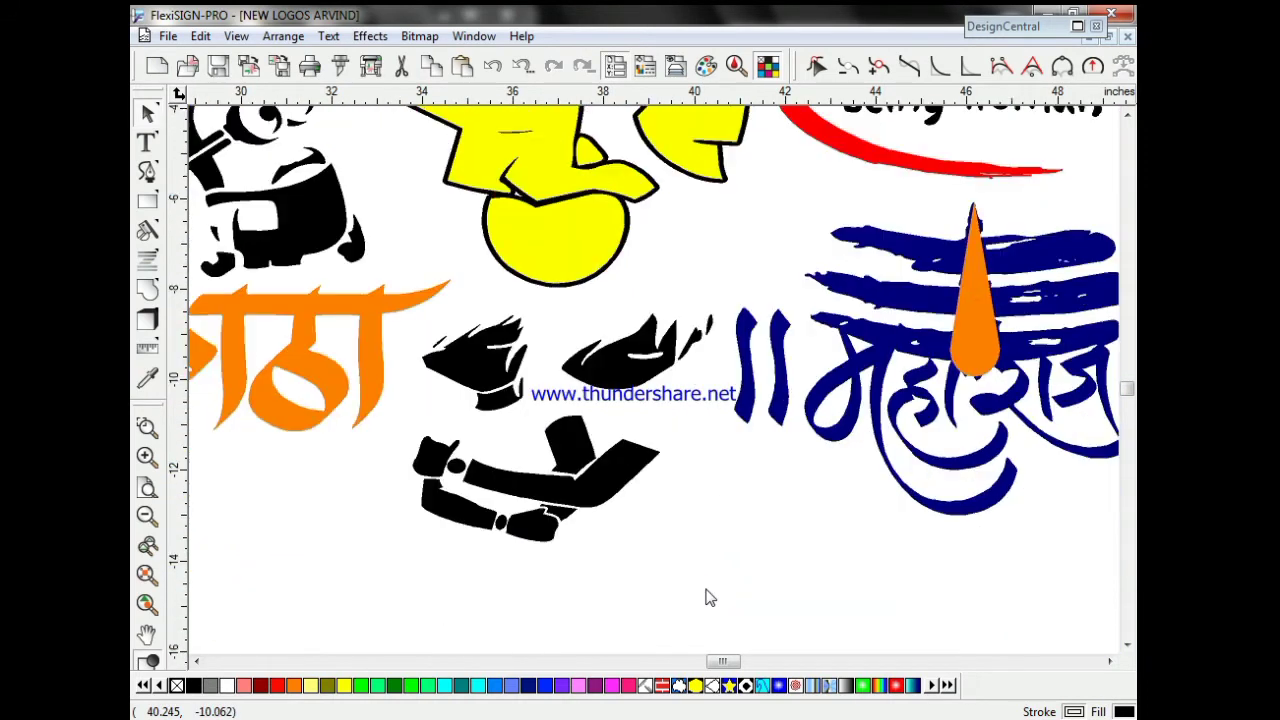
Step: Return to the sheru star document via Window > 1 sheru star
scroll(707, 598, "down", 3)
scroll(481, 153, "up", 4)
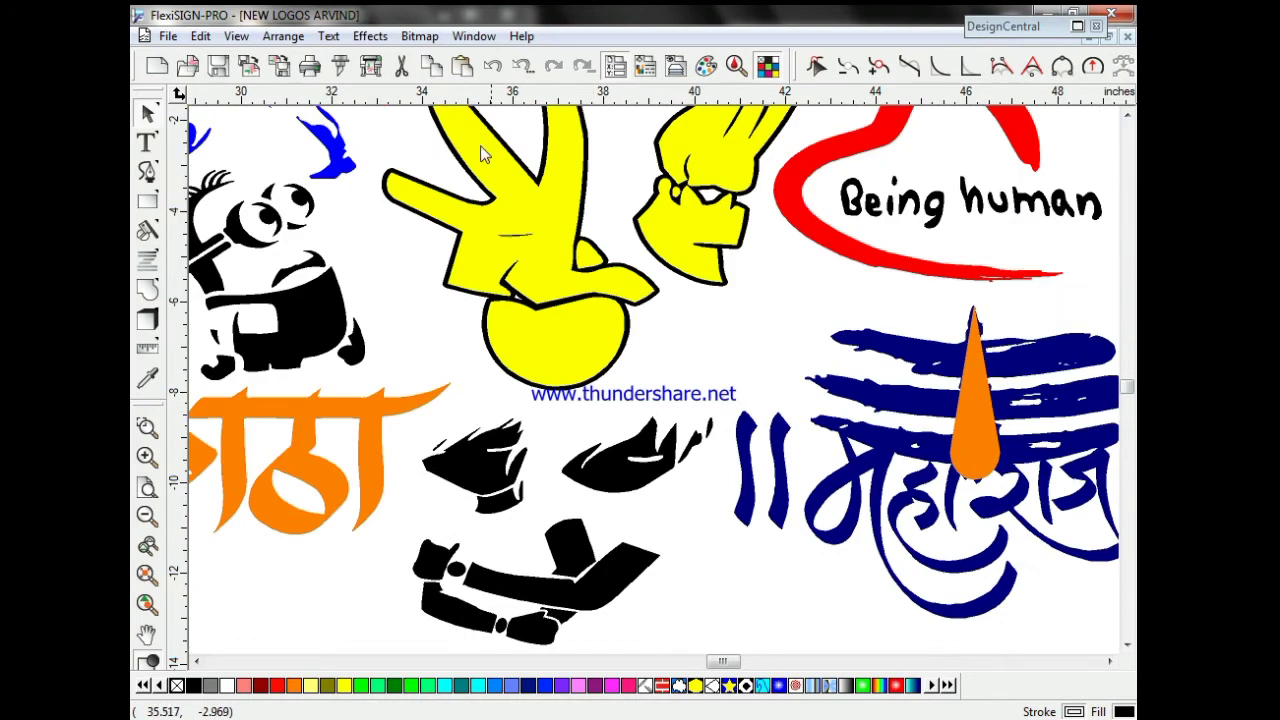
left_click(474, 36)
left_click(495, 181)
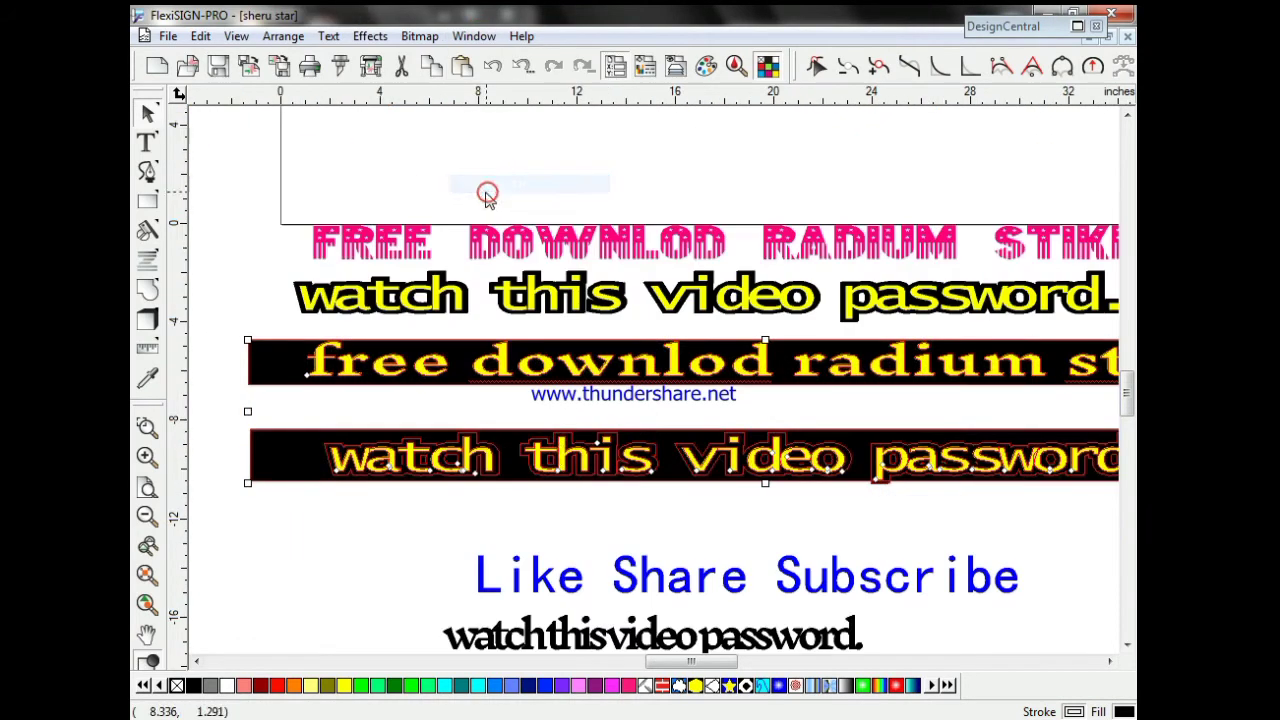
scroll(648, 605, "down", 2)
left_click(715, 540)
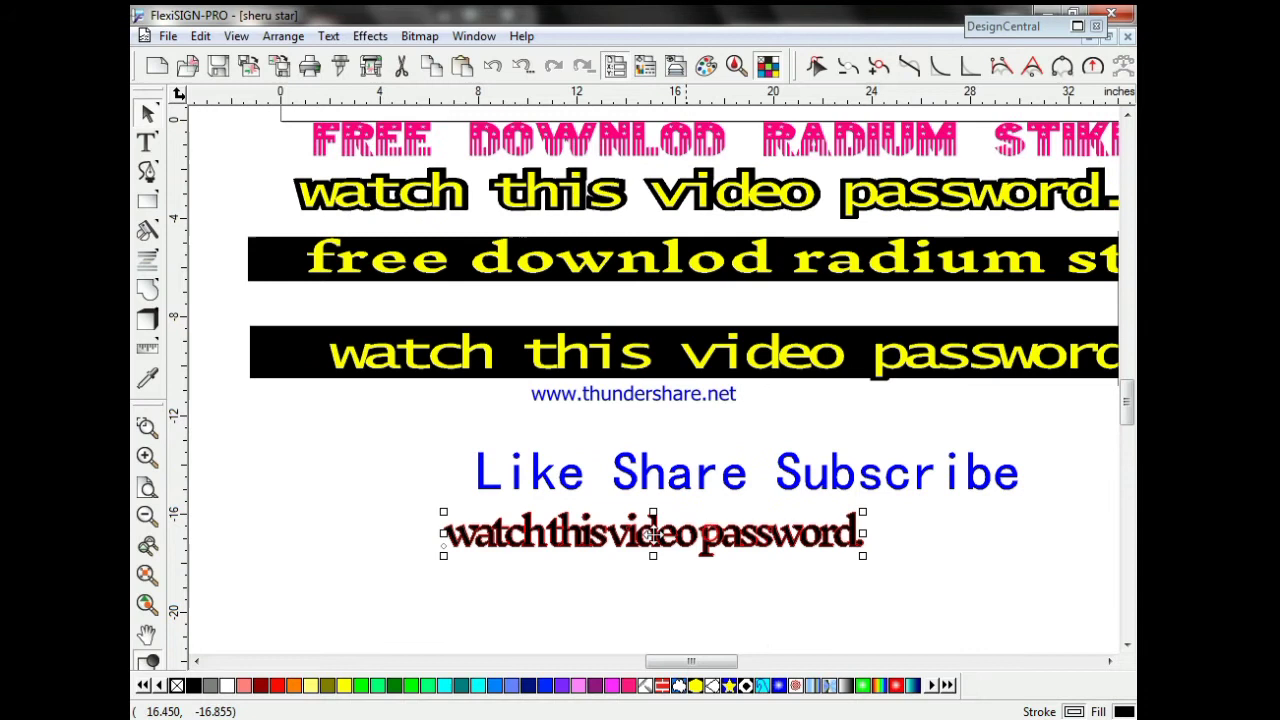
left_click(147, 577)
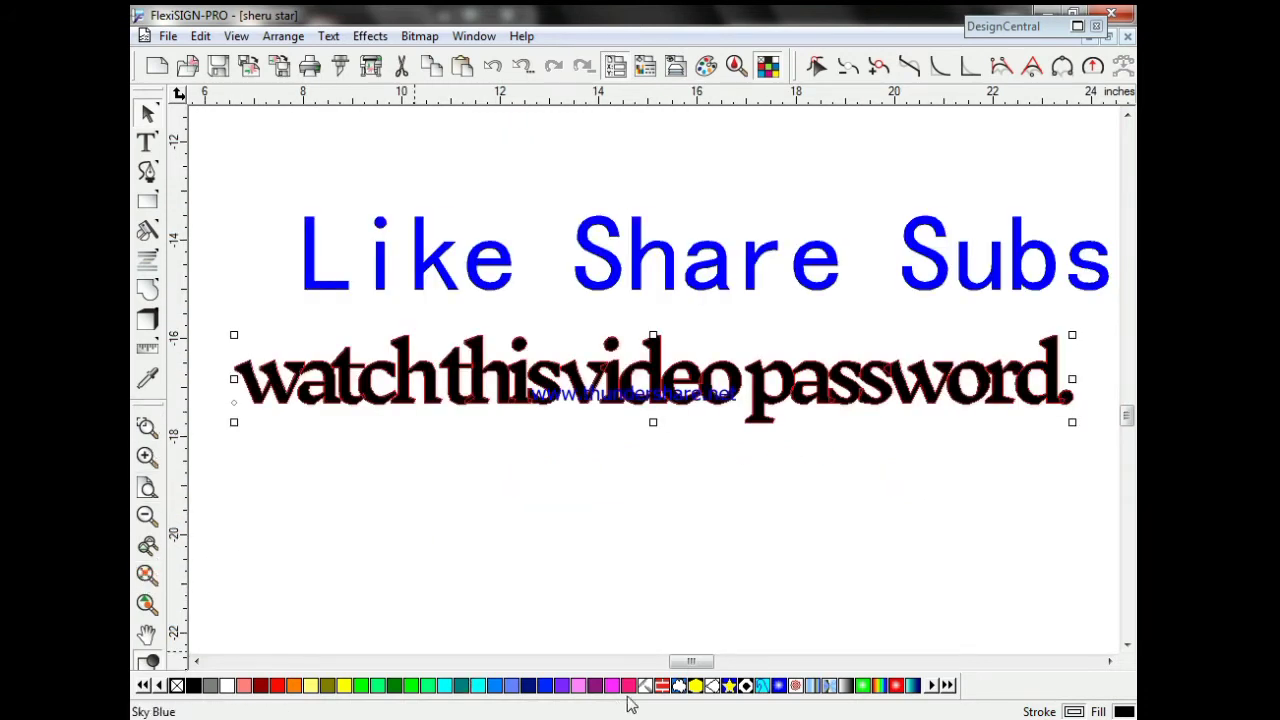
left_click_drag(671, 668, 677, 670)
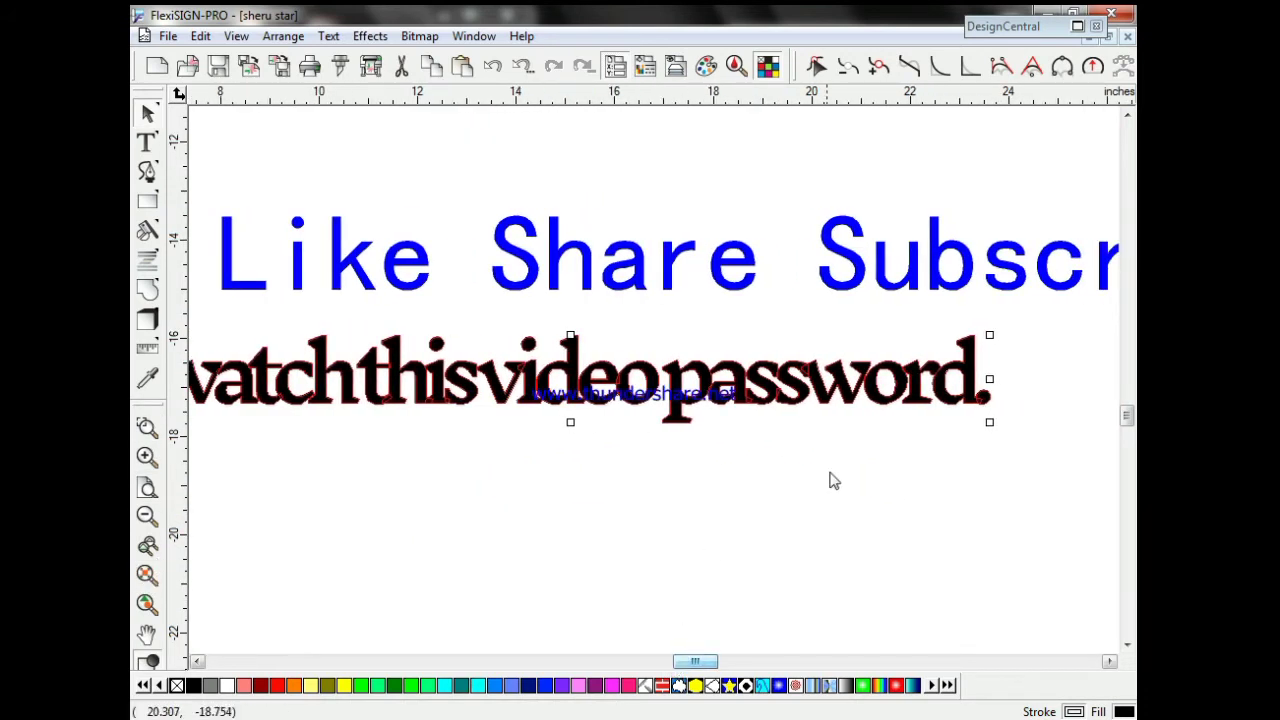
left_click(147, 142)
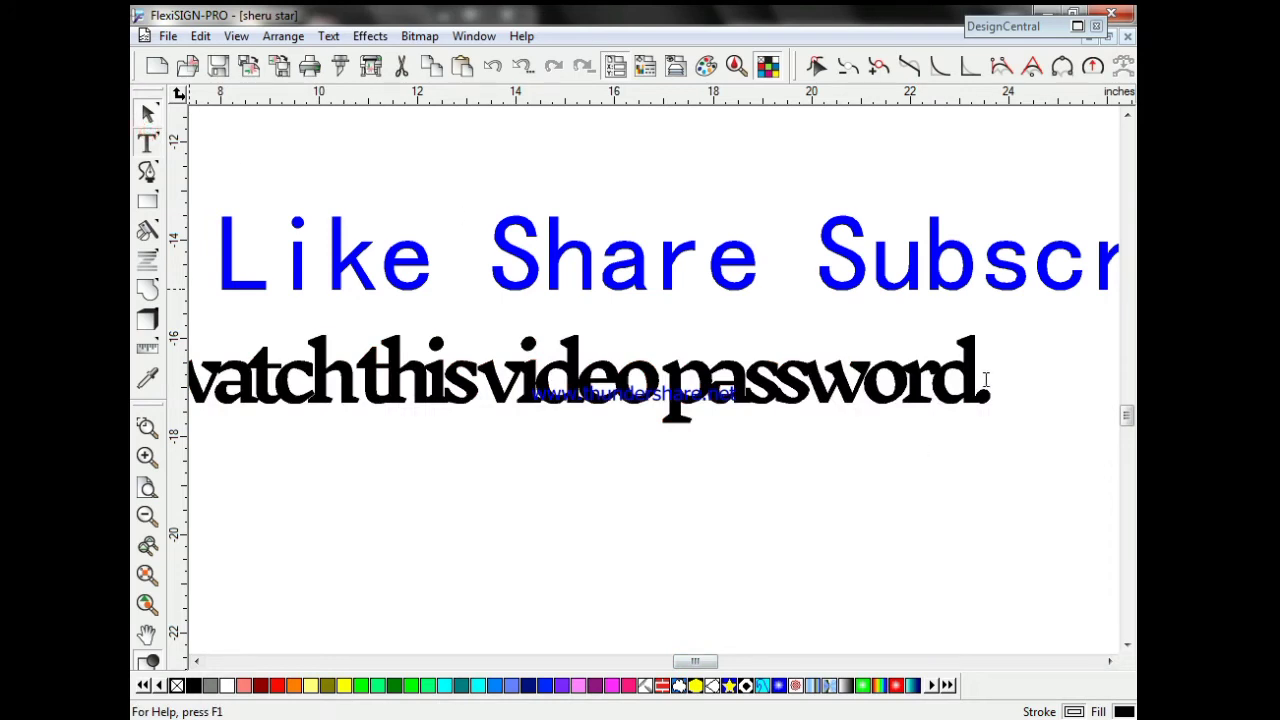
left_click(988, 412)
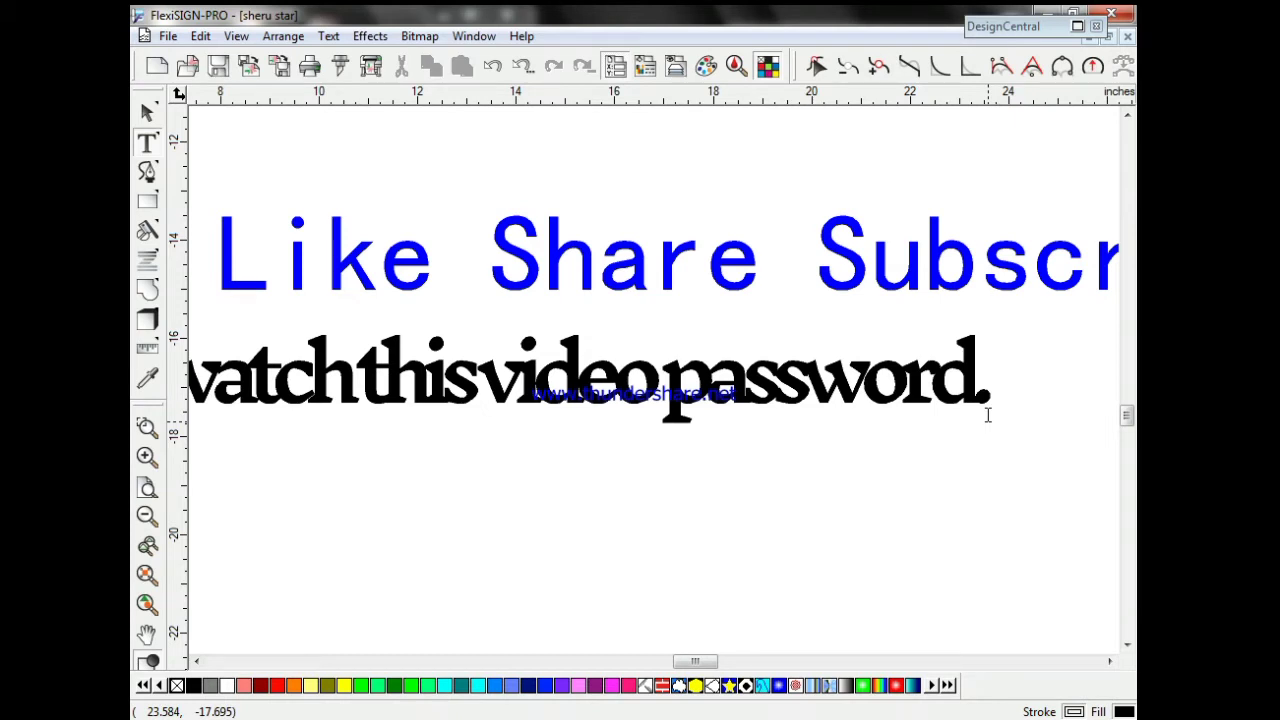
key("BackSpace")
Step: Paste the free downlod radium sticker sheet onto the canvas and drag it further left
right_click(1006, 380)
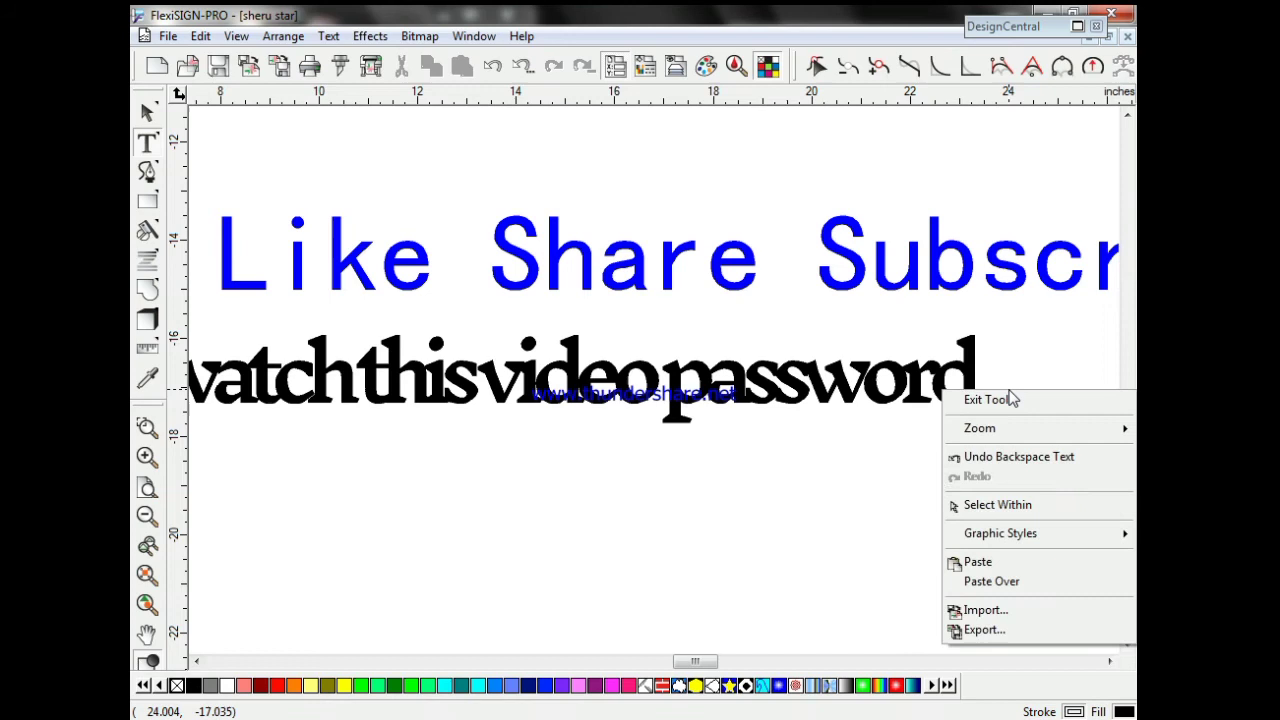
left_click(975, 562)
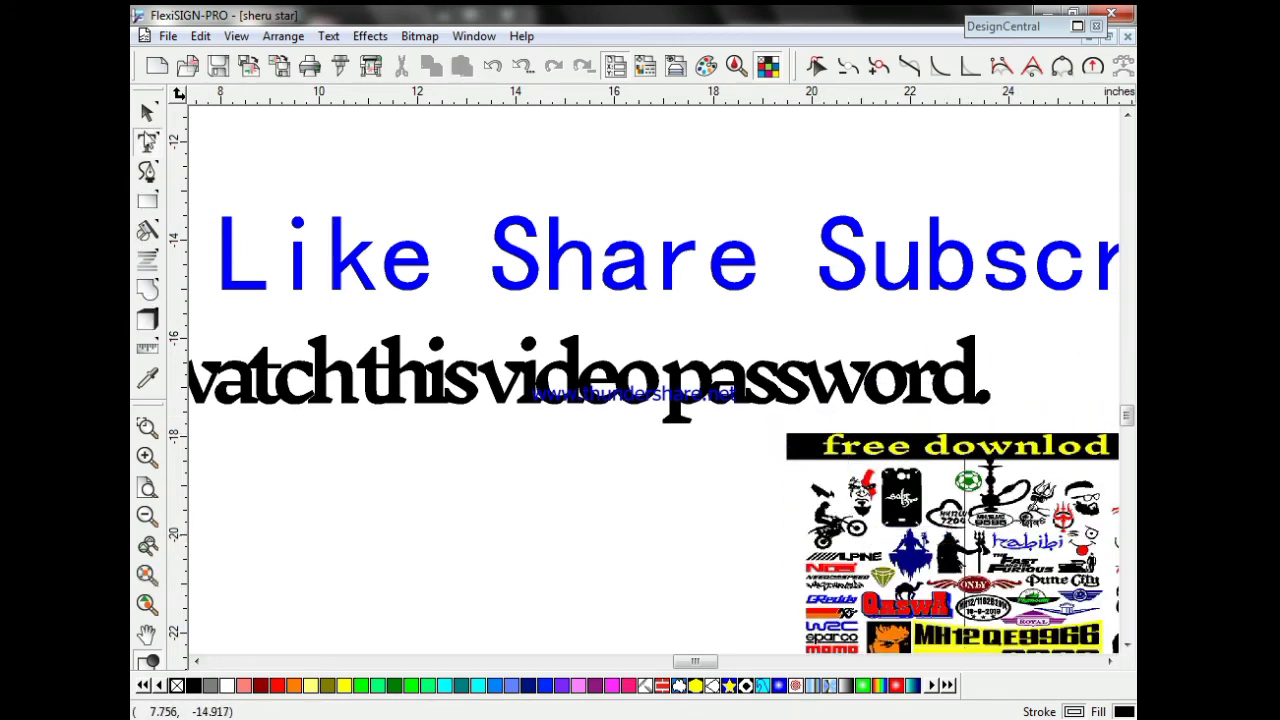
left_click_drag(968, 541, 716, 553)
Step: Delete the pasted sticker sheet, minimize the arvind dj folder window, and move the other folder window right
key("Delete")
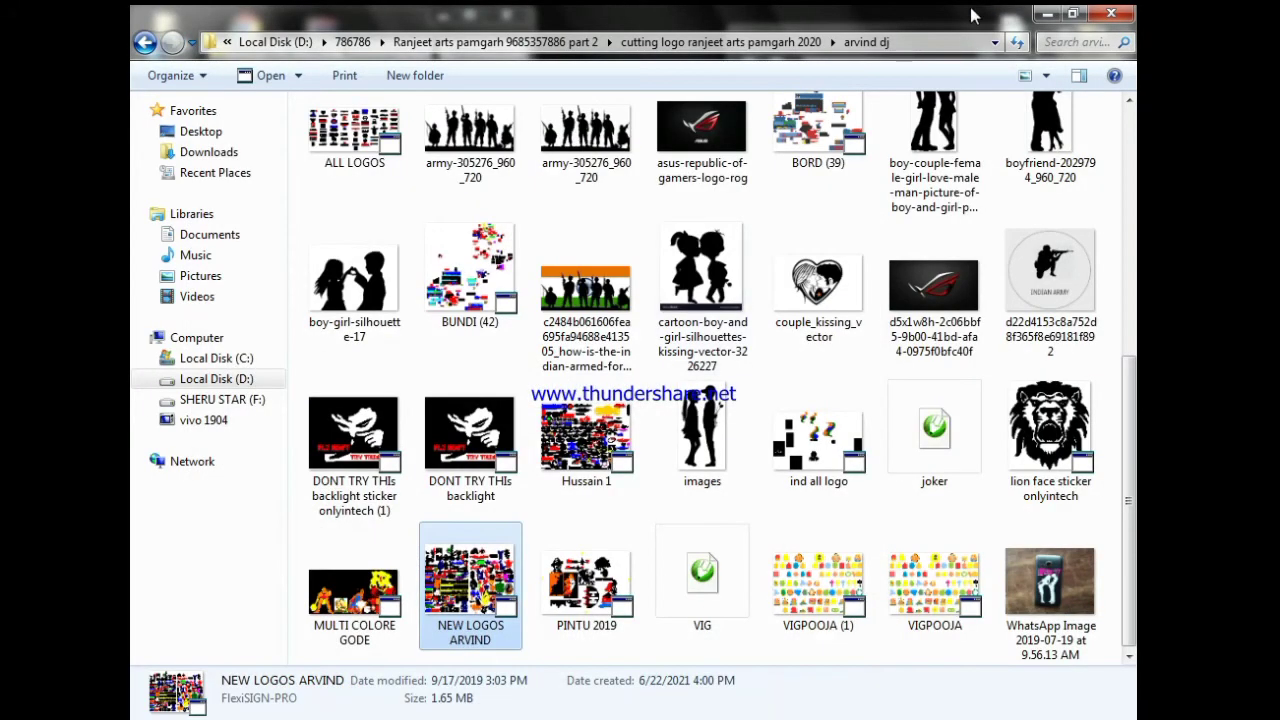
left_click(1047, 16)
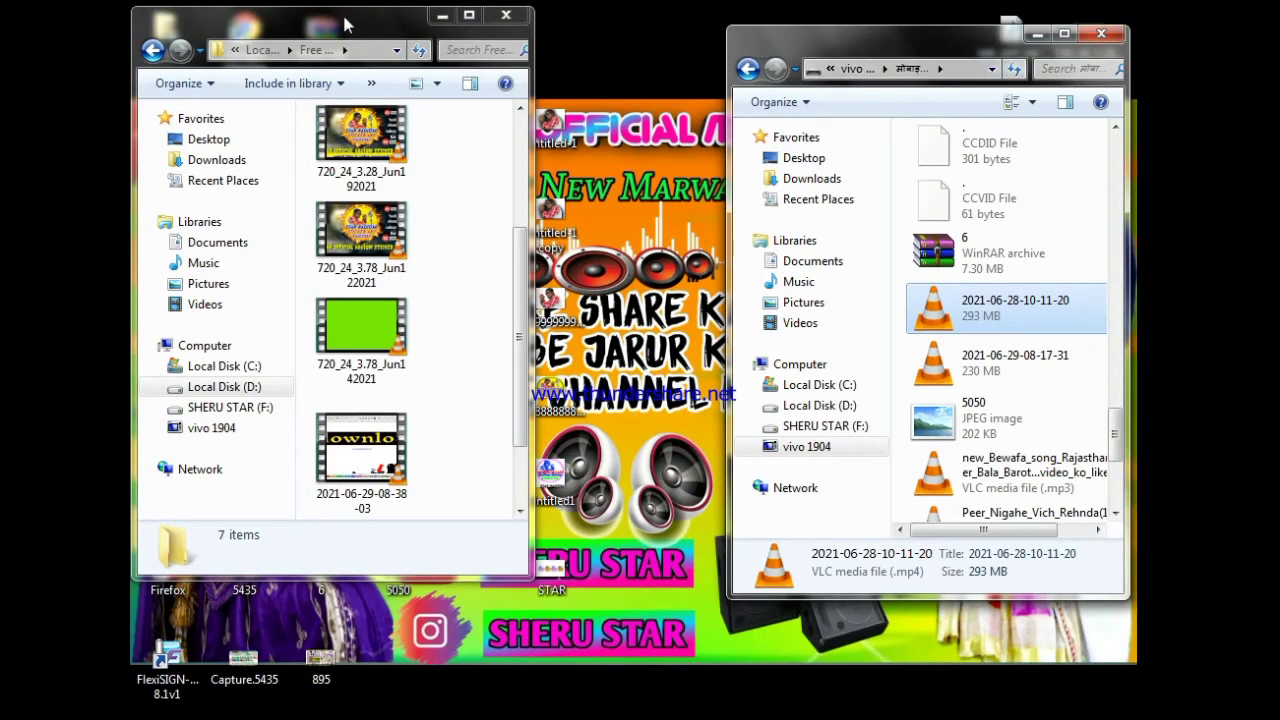
left_click_drag(345, 24, 605, 27)
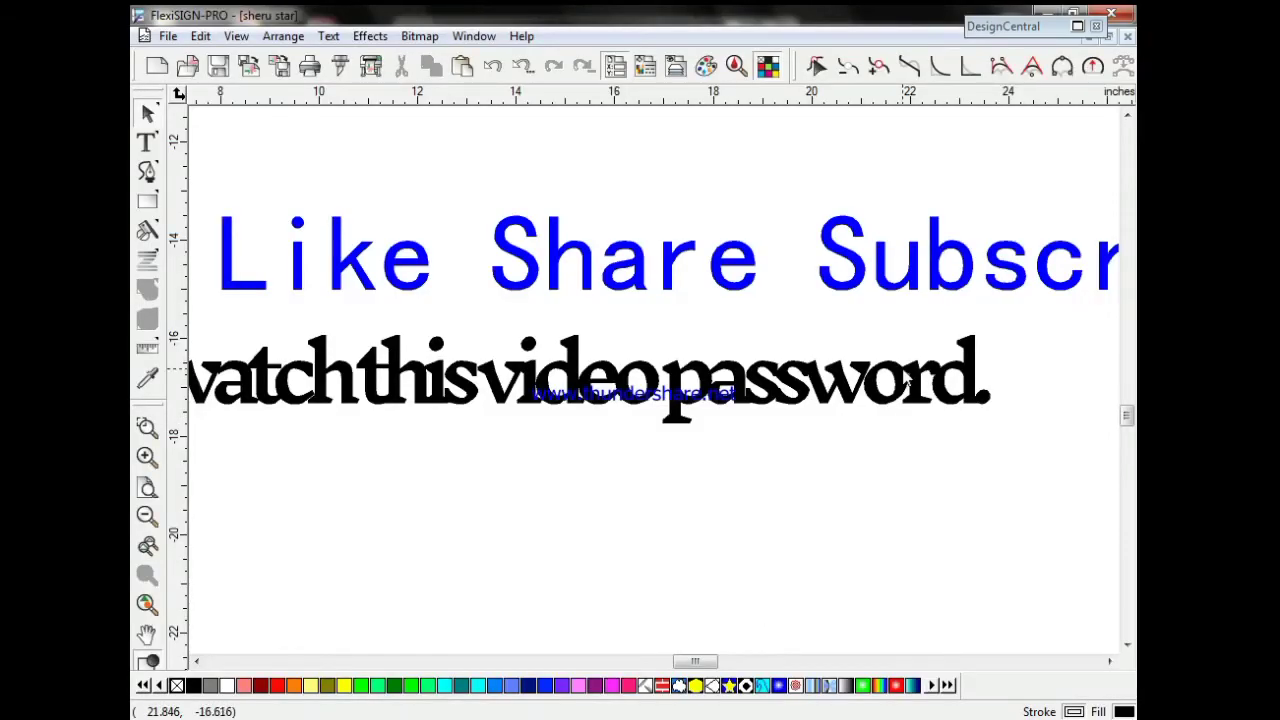
left_click(800, 376)
left_click(147, 142)
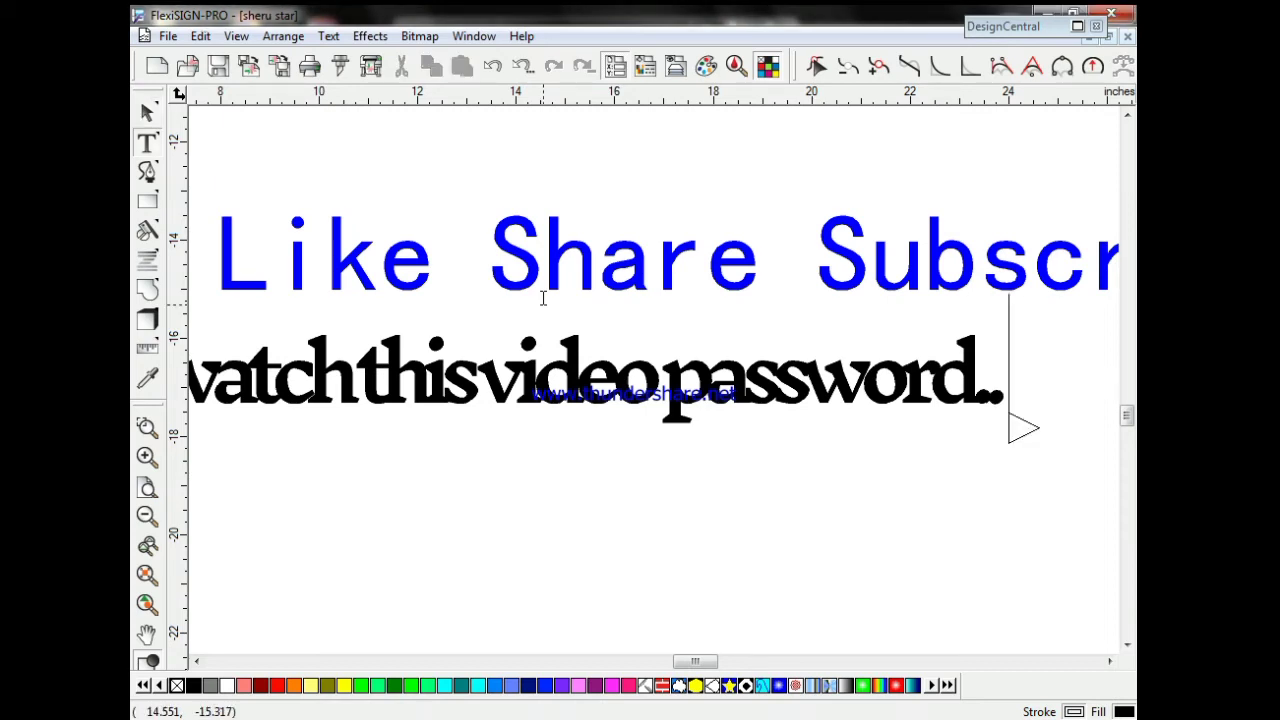
type("865")
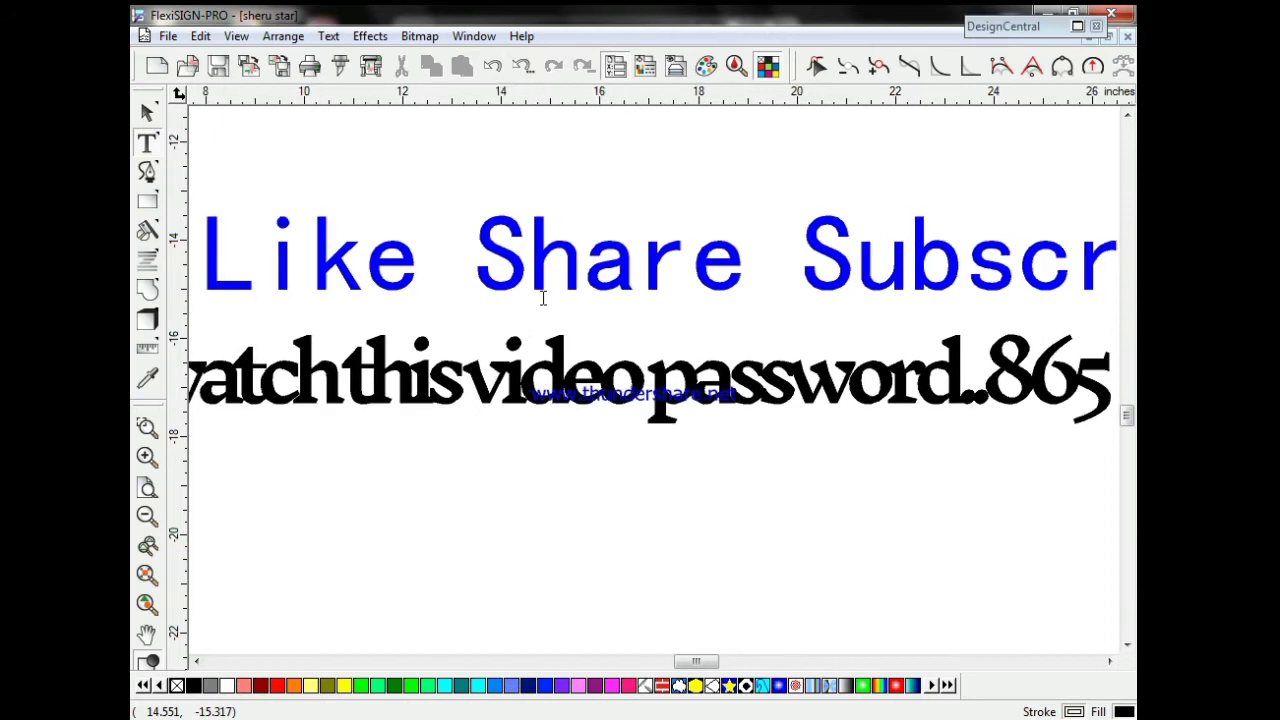
key("BackSpace")
key("BackSpace")
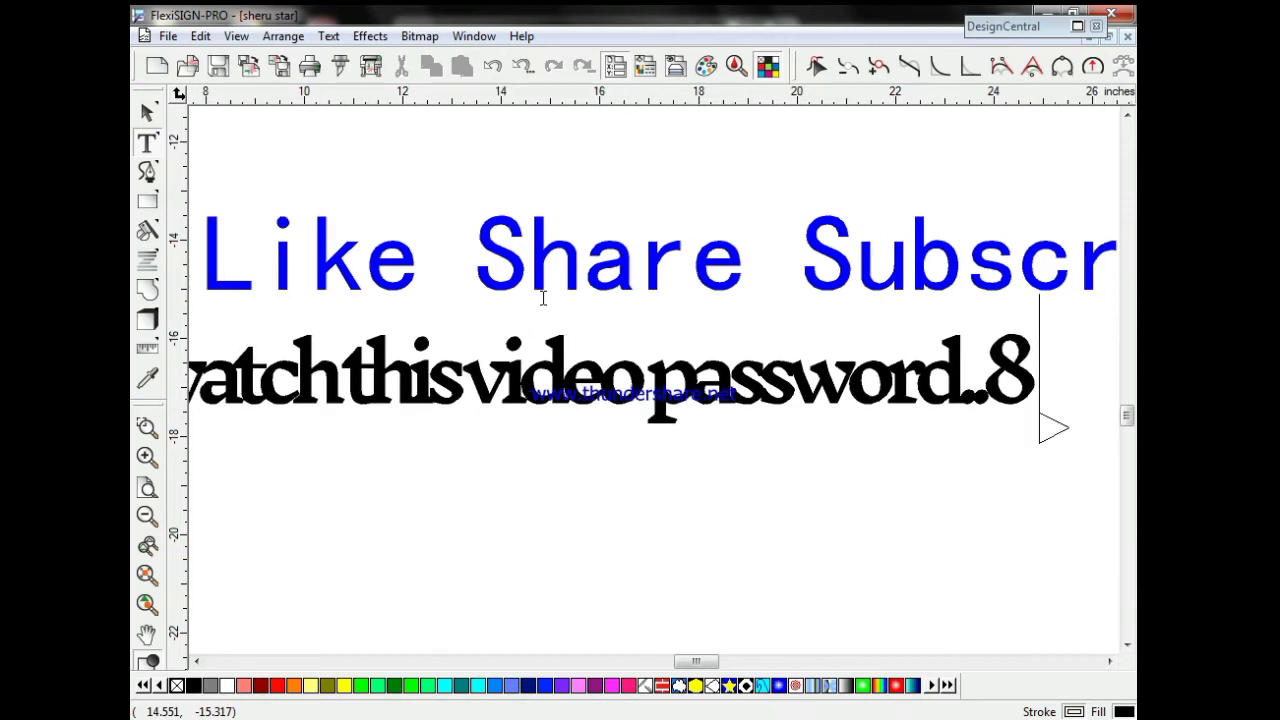
type("95")
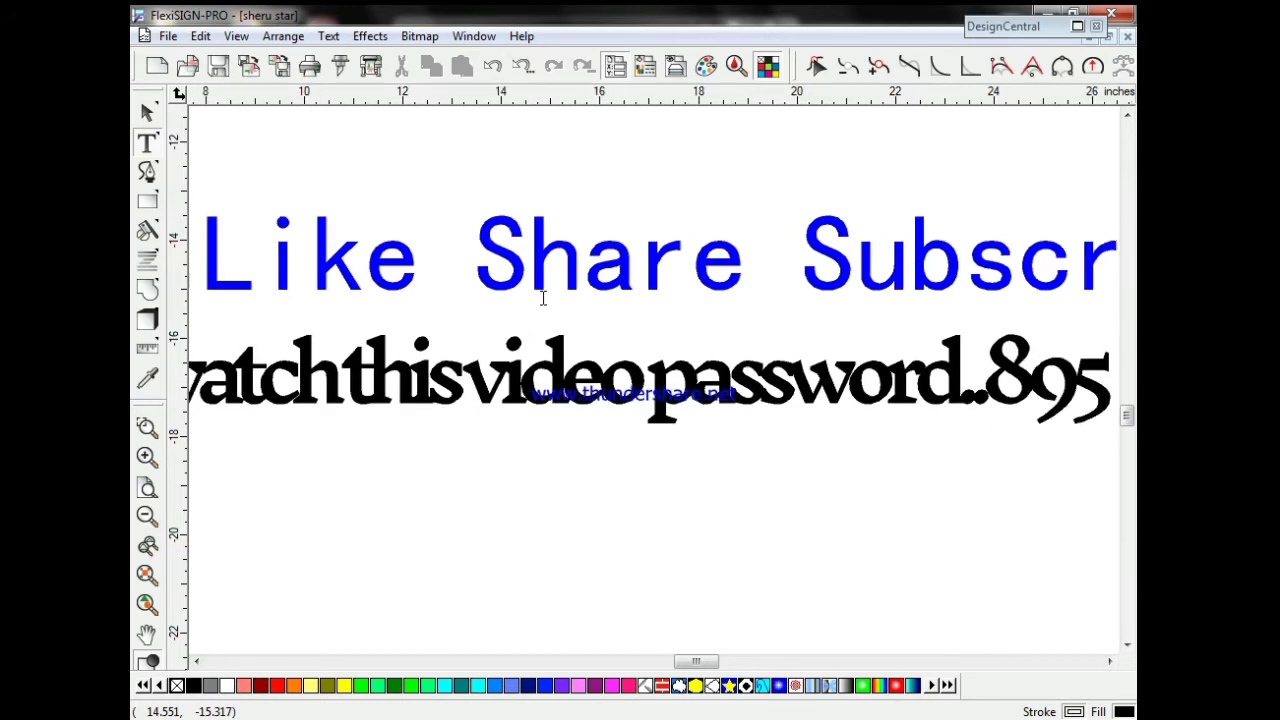
left_click(147, 112)
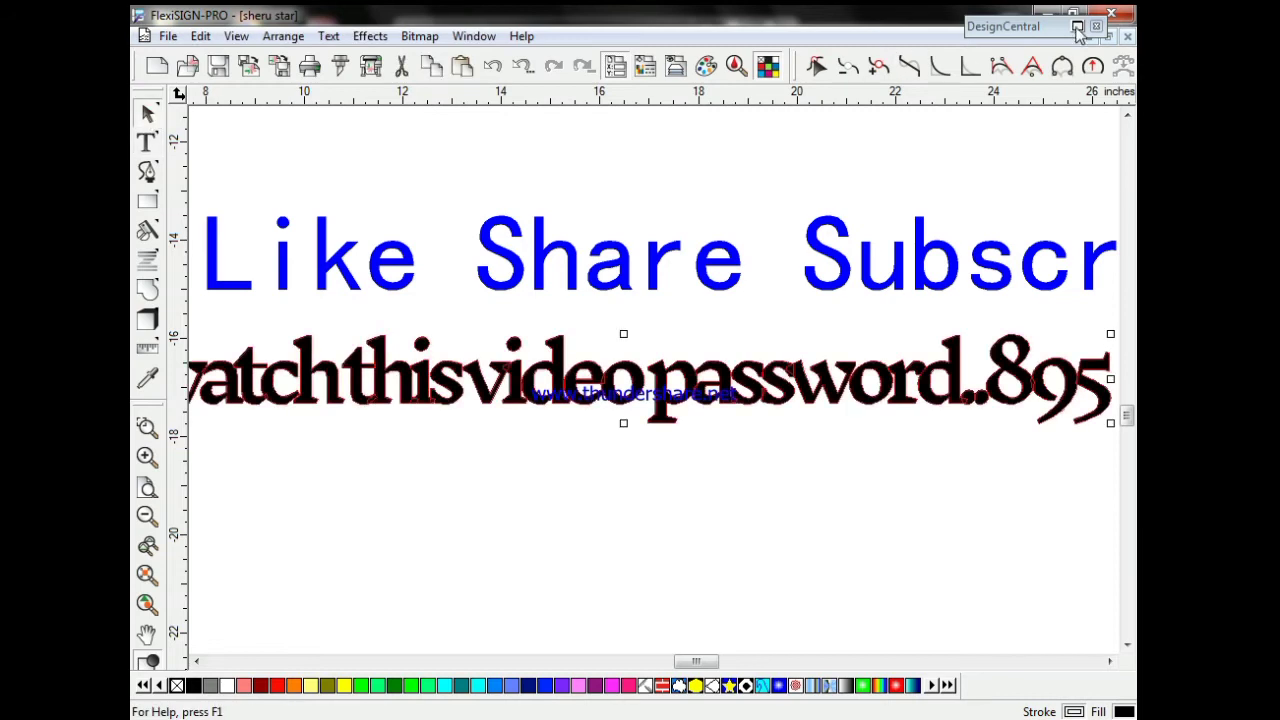
Step: Expand DesignCentral's text properties and change the password line's font from Inknut Antiqua to INDIAfont
left_click(1077, 27)
left_click(1036, 54)
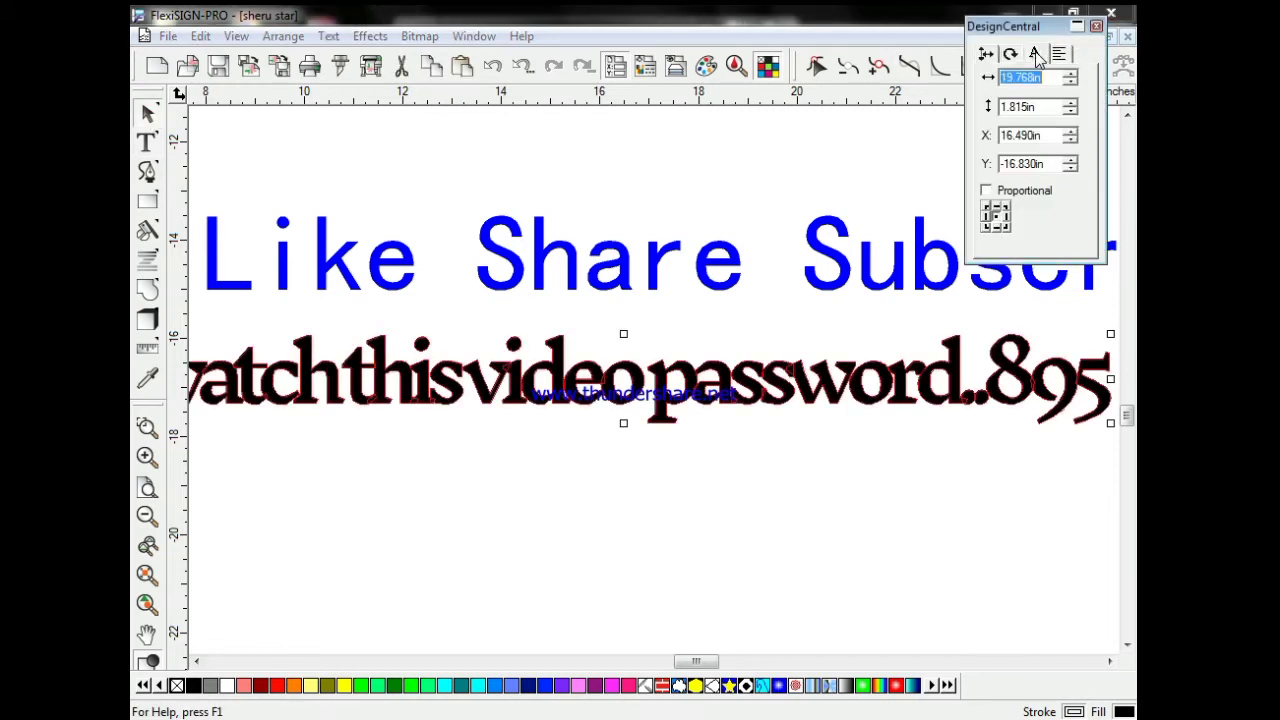
left_click(1036, 55)
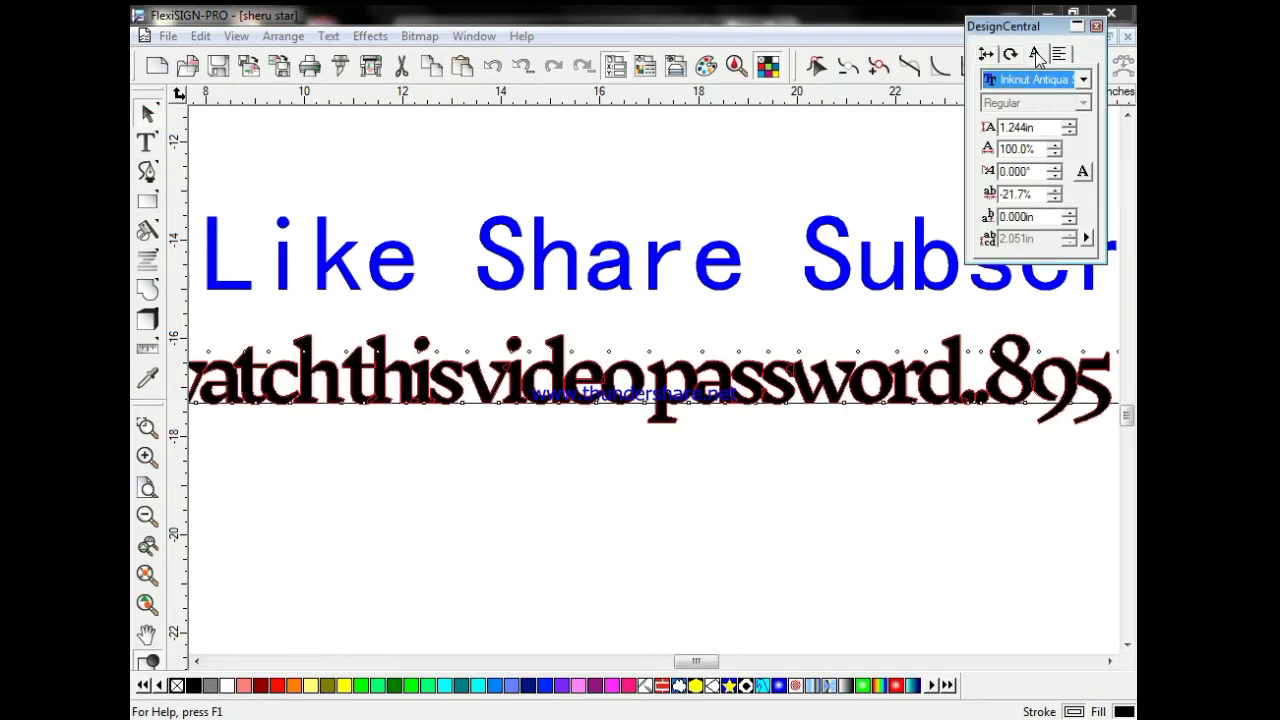
key("Return")
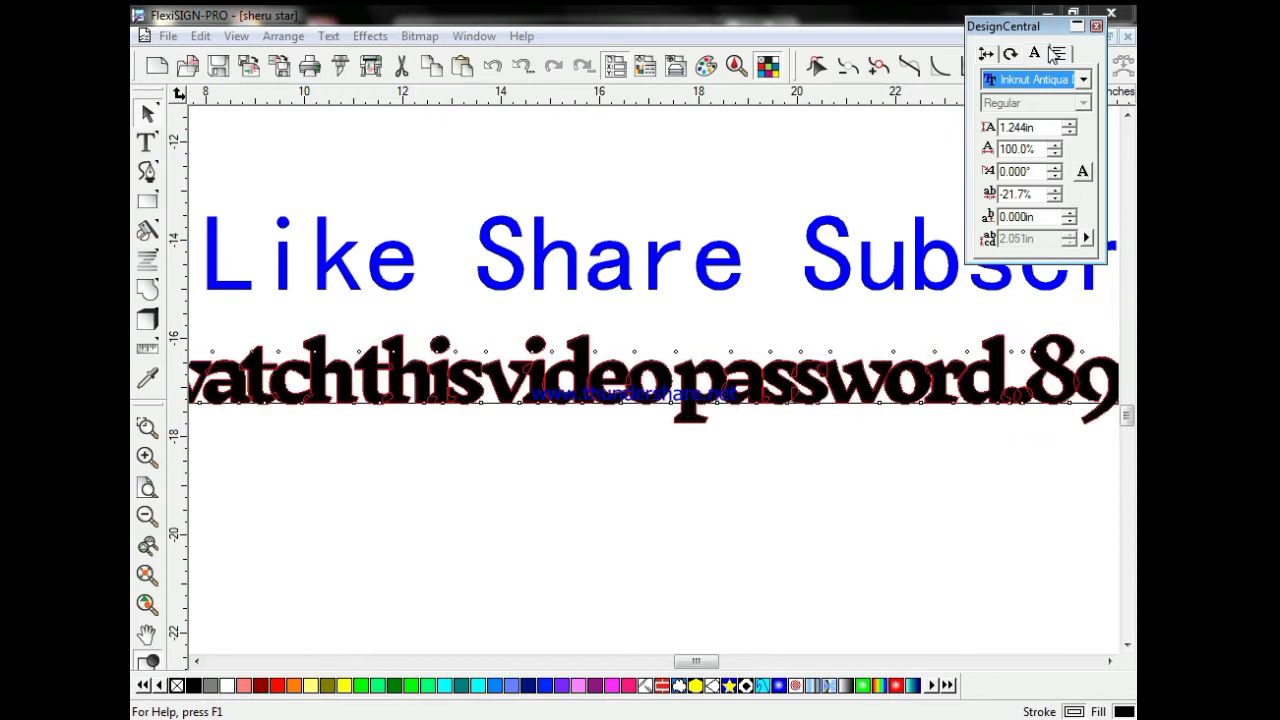
key("Up")
key("Up")
key("Up")
key("Up")
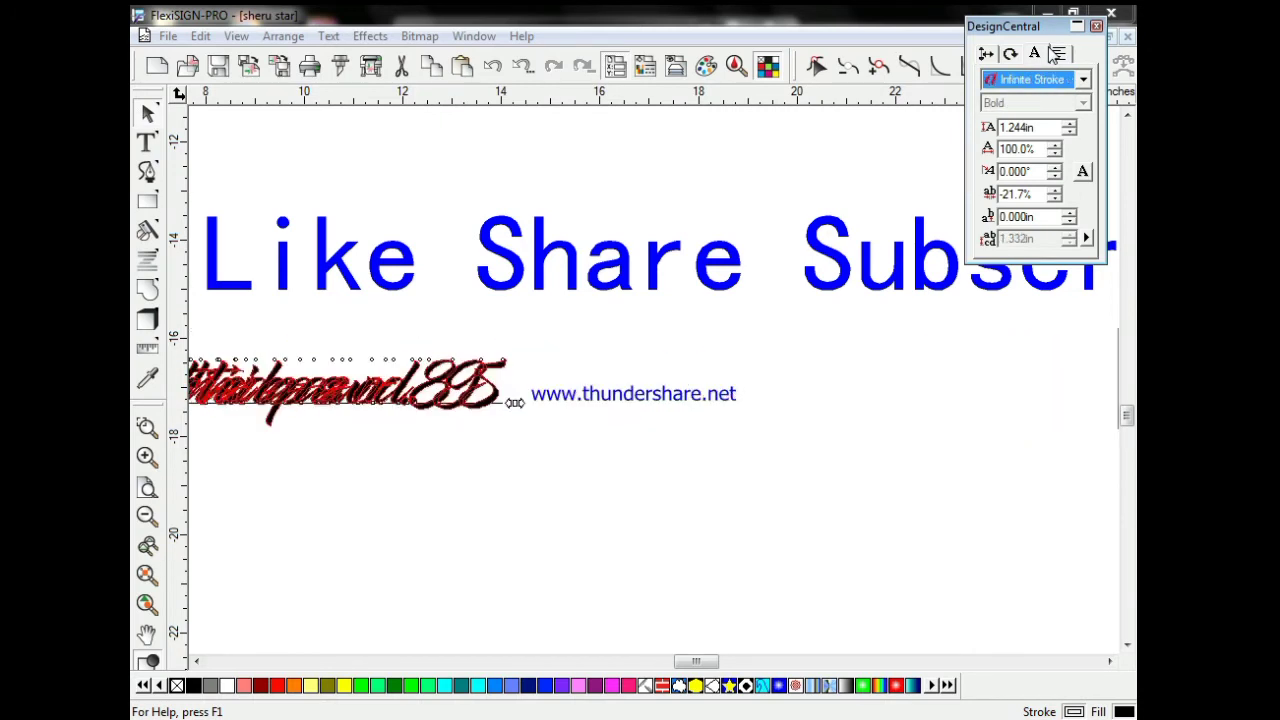
key("Down")
key("Down")
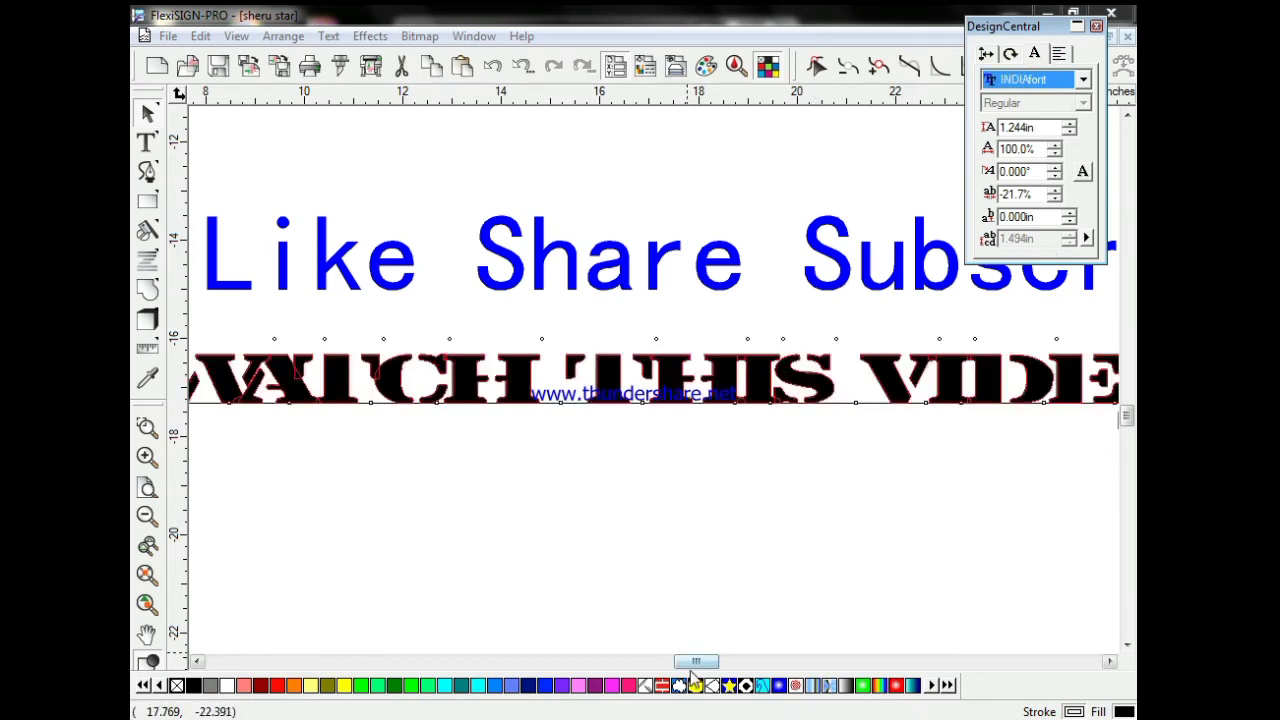
left_click_drag(695, 662, 768, 665)
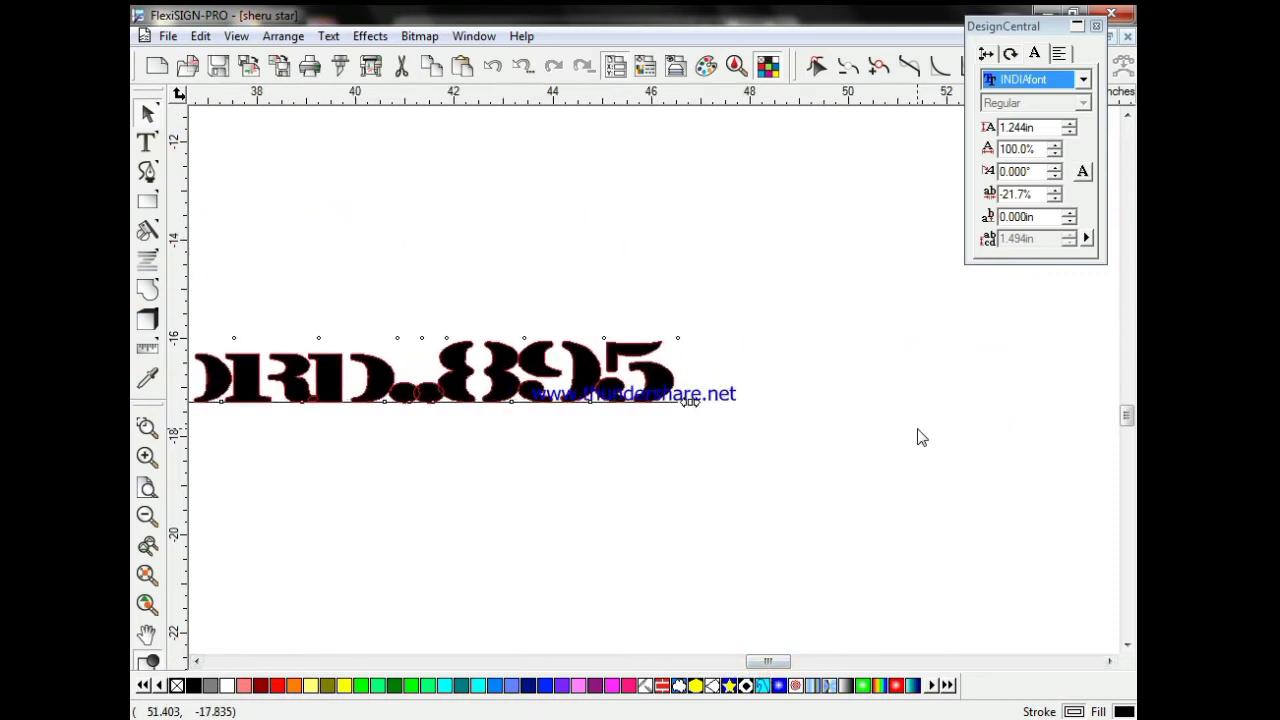
Step: Try HoboBold on the password line, then set its font to Yatra One
left_click(1043, 78)
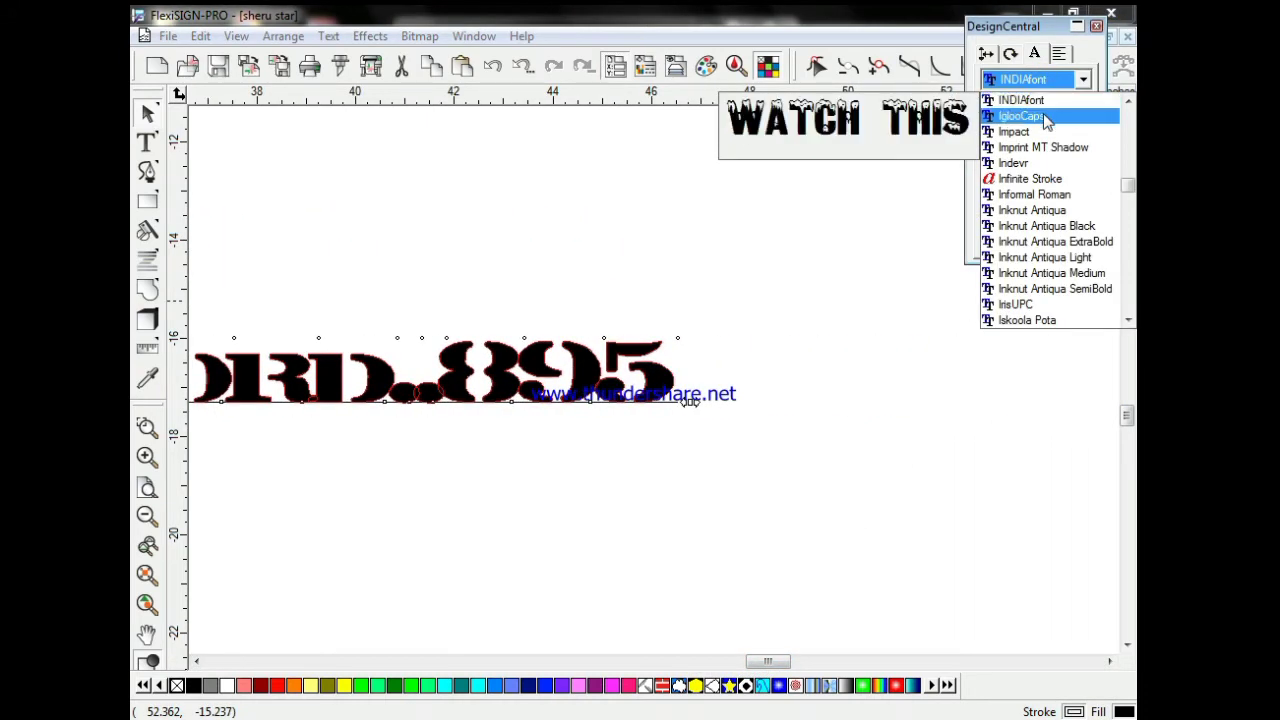
scroll(1046, 120, "up", 2)
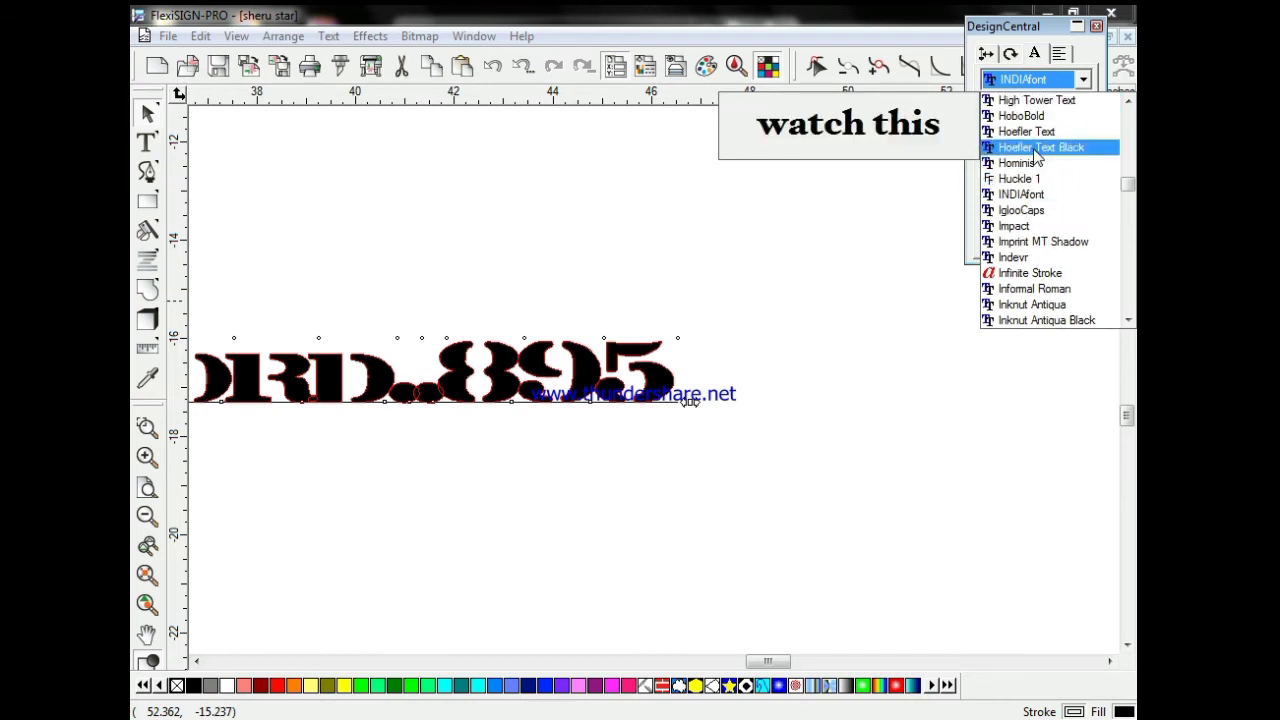
left_click(1037, 115)
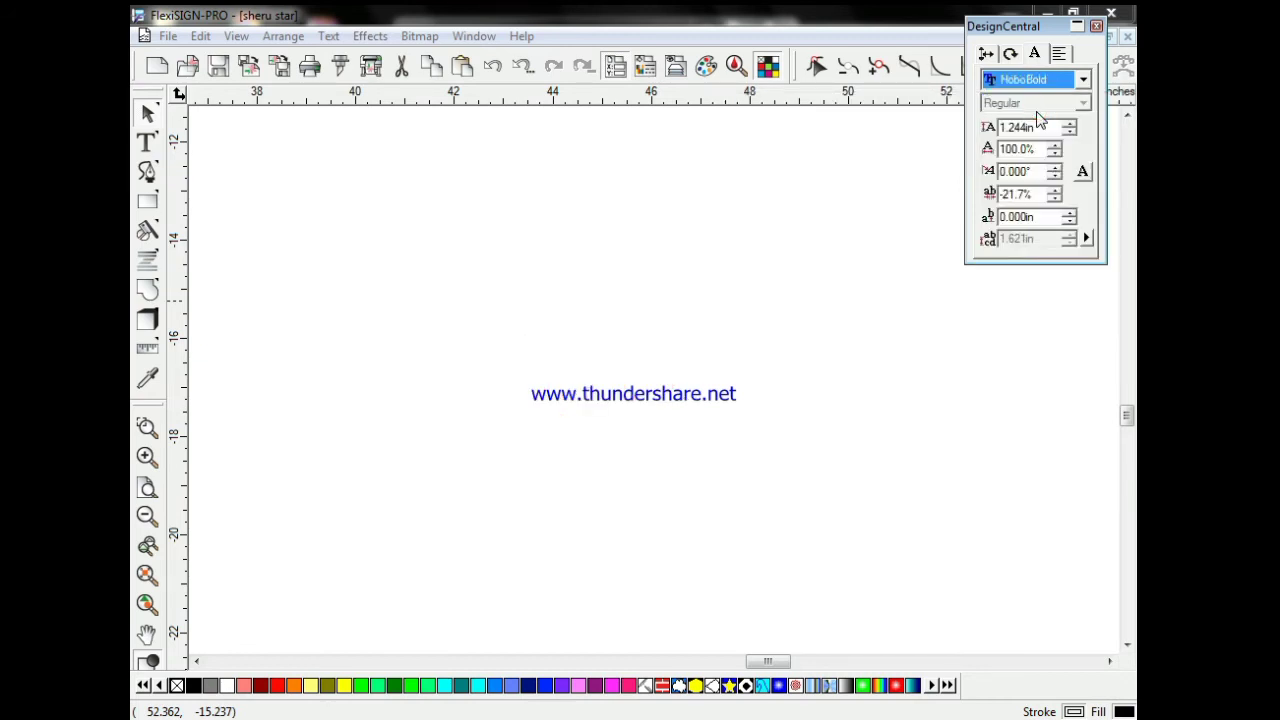
left_click(1035, 85)
scroll(1040, 130, "up", 1)
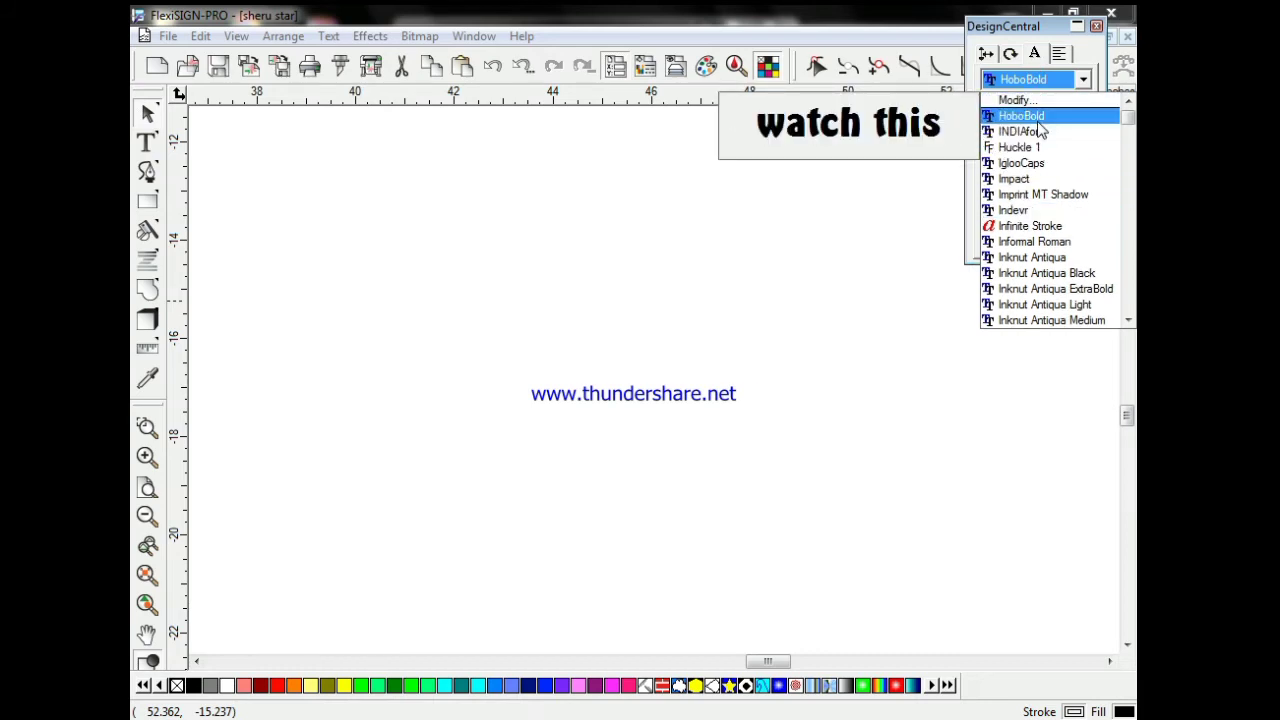
scroll(1040, 130, "down", 4)
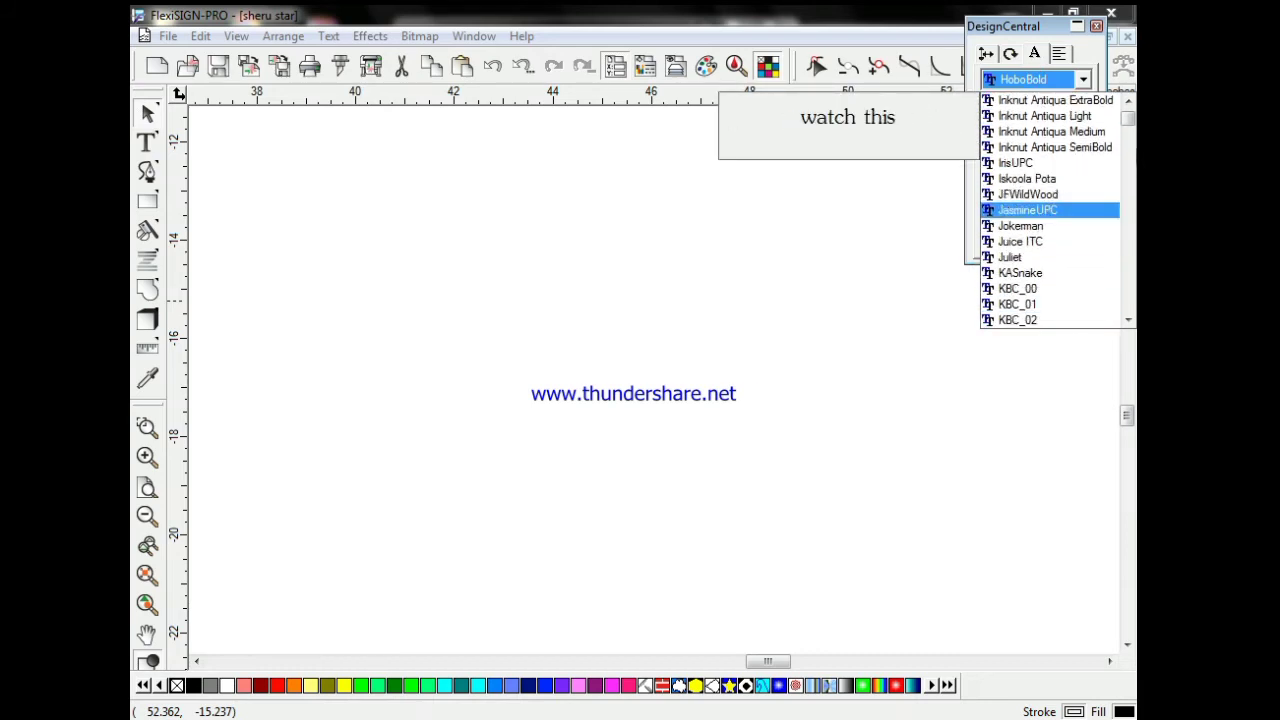
left_click_drag(1128, 130, 1120, 320)
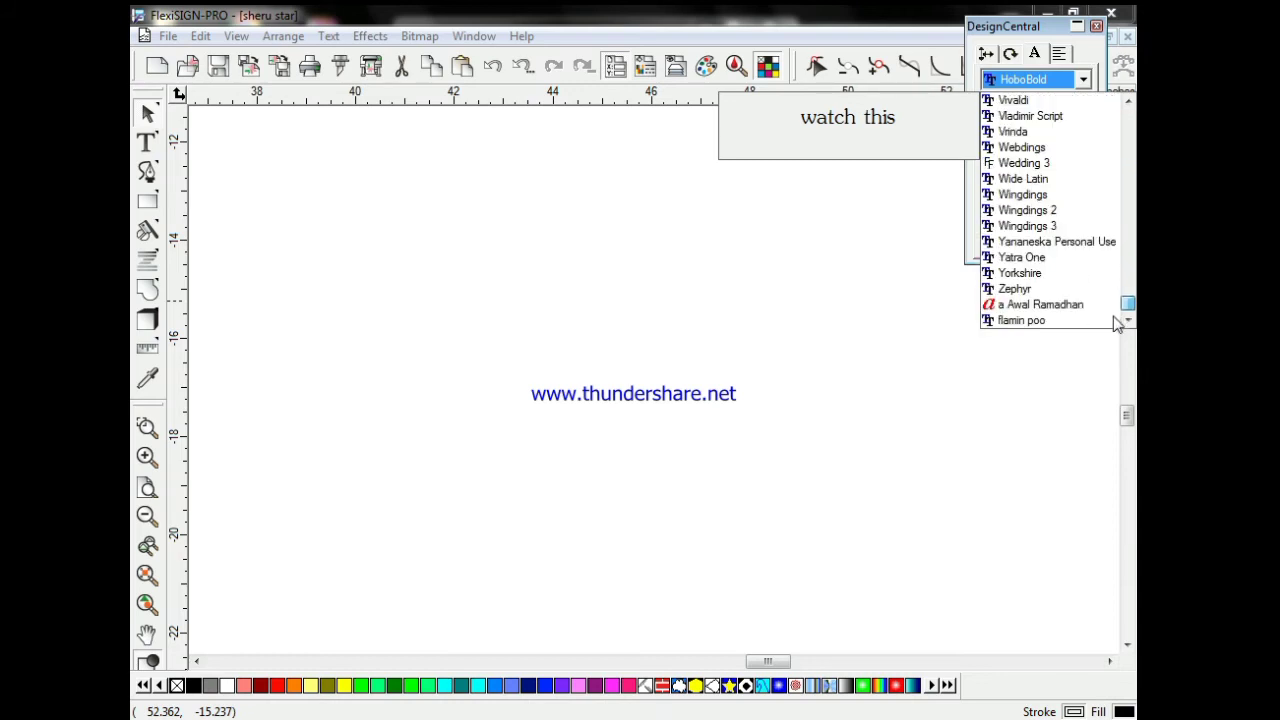
left_click(1030, 258)
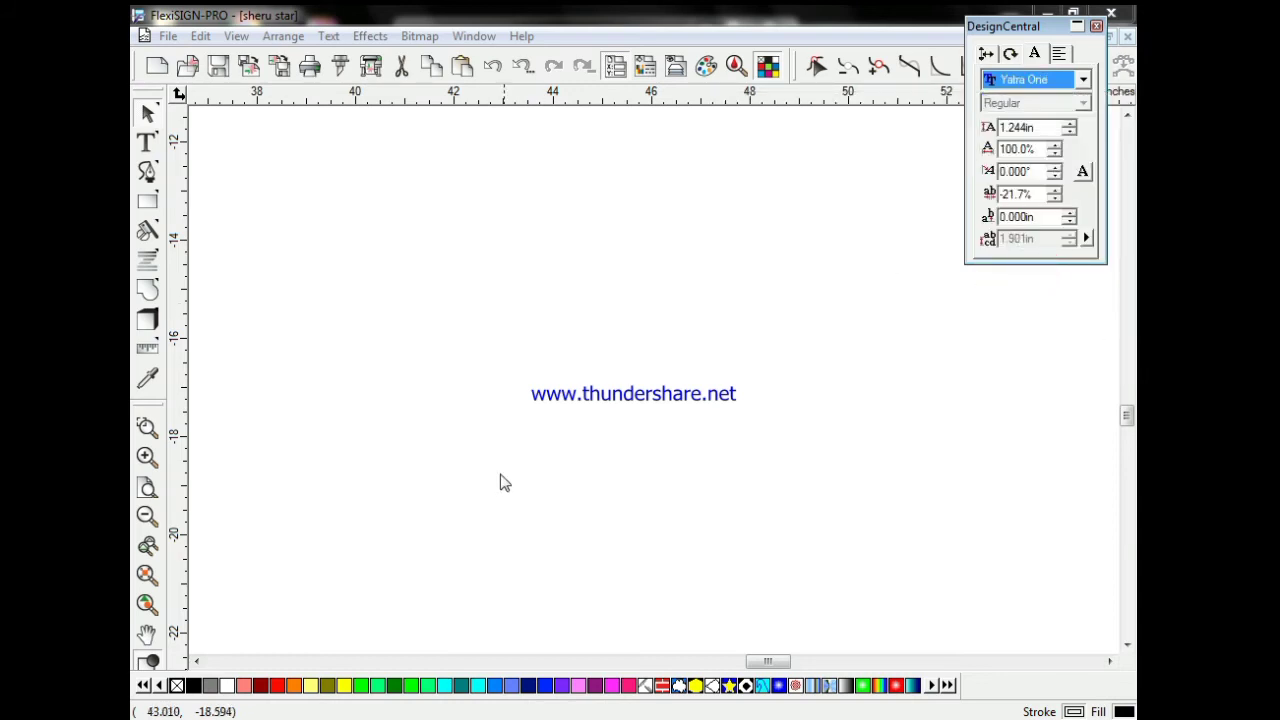
Step: Zoom in on the password.895 text and drag it up and left into place
left_click(147, 487)
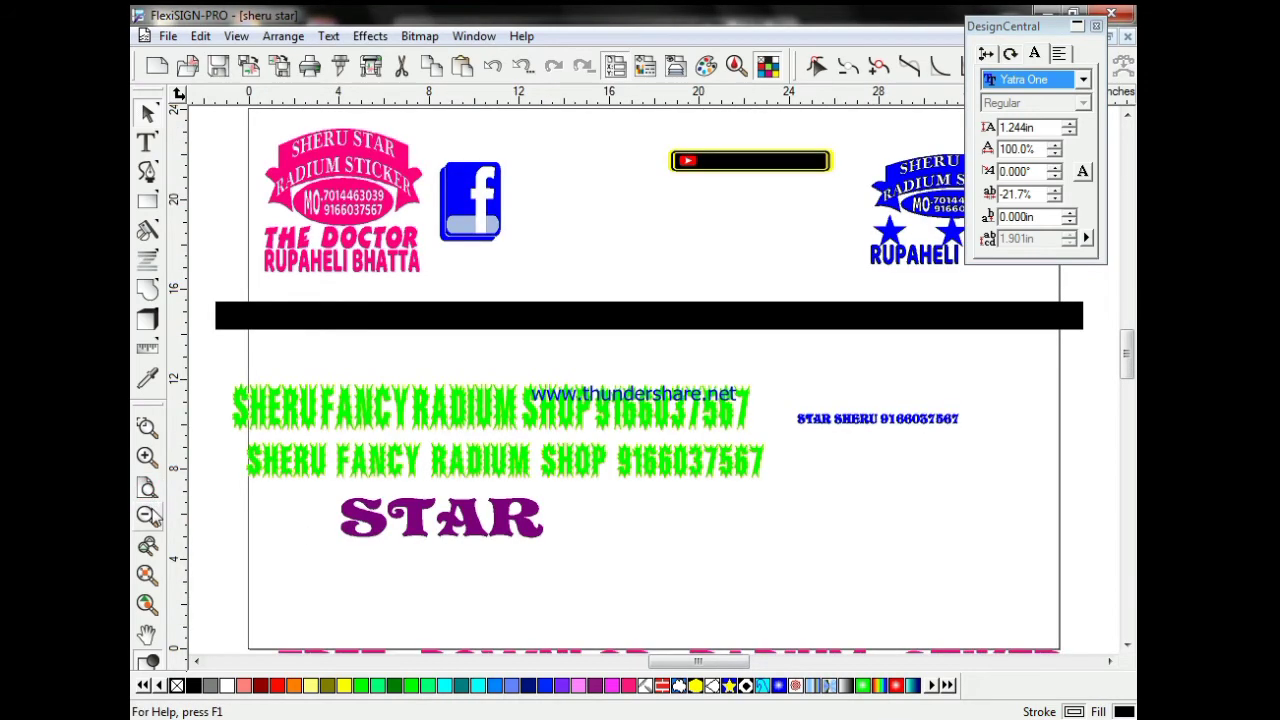
scroll(260, 490, "down", 4)
scroll(314, 486, "down", 1)
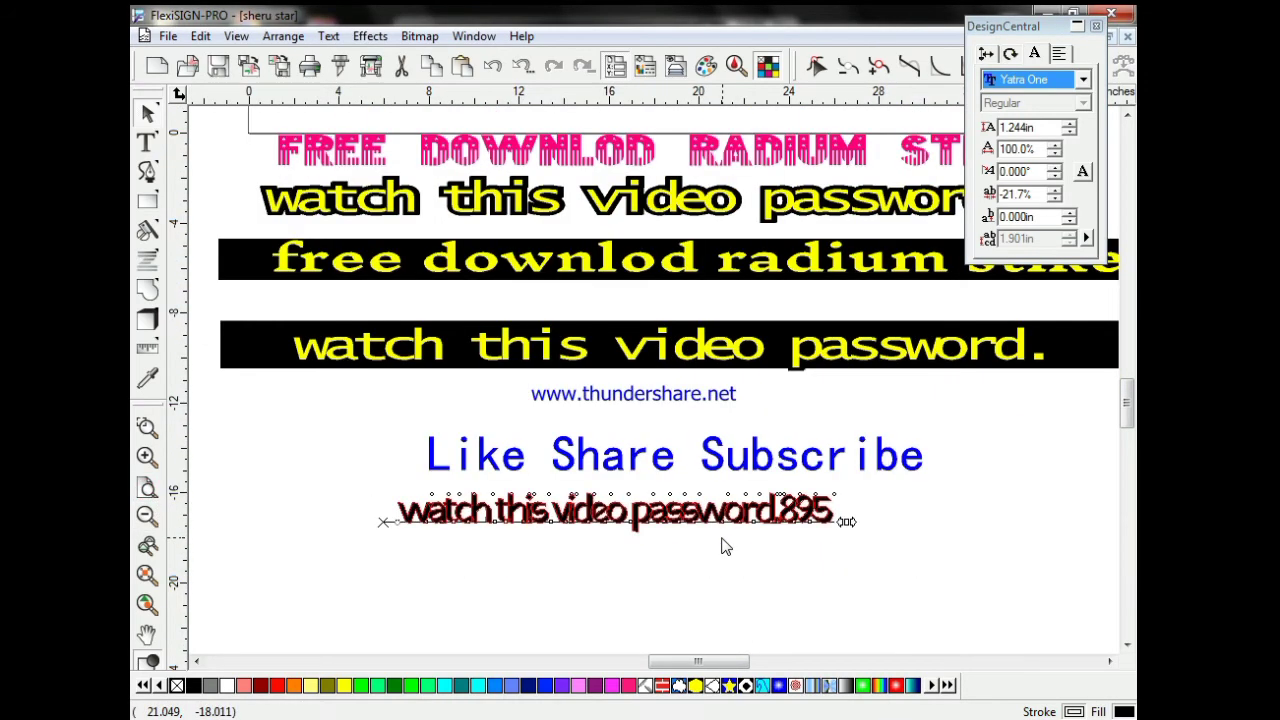
left_click(145, 574)
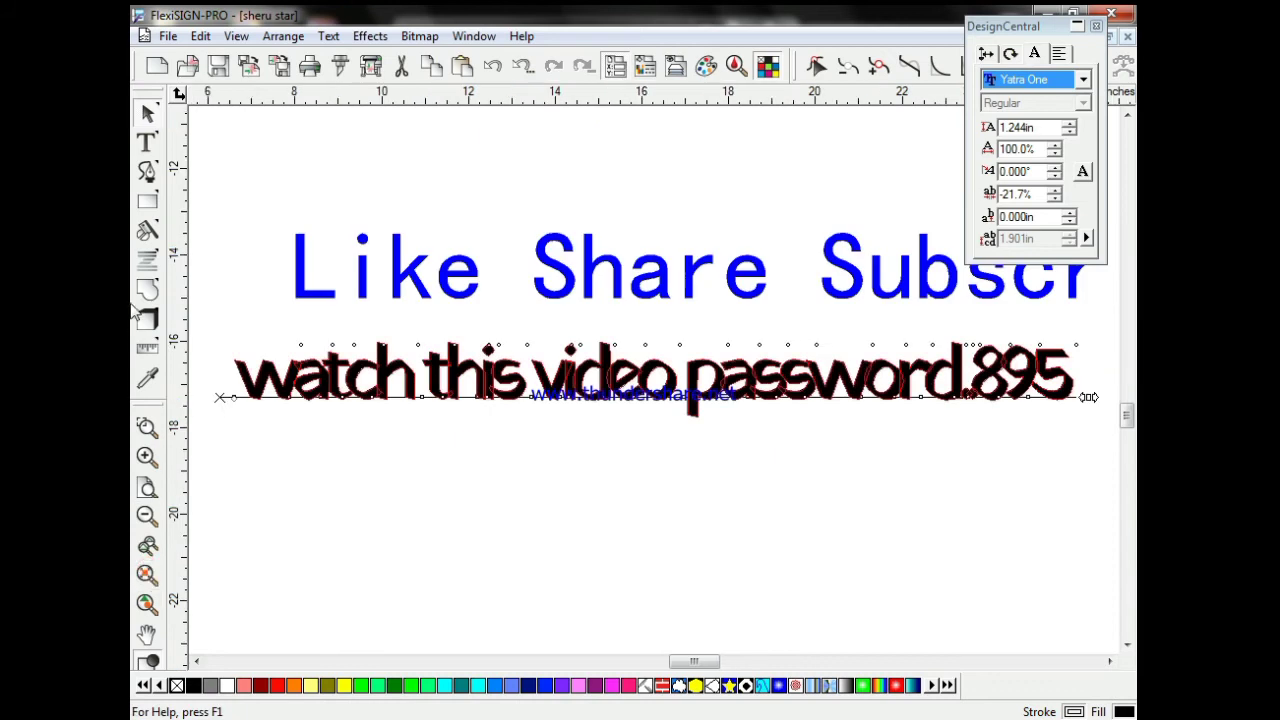
left_click(147, 427)
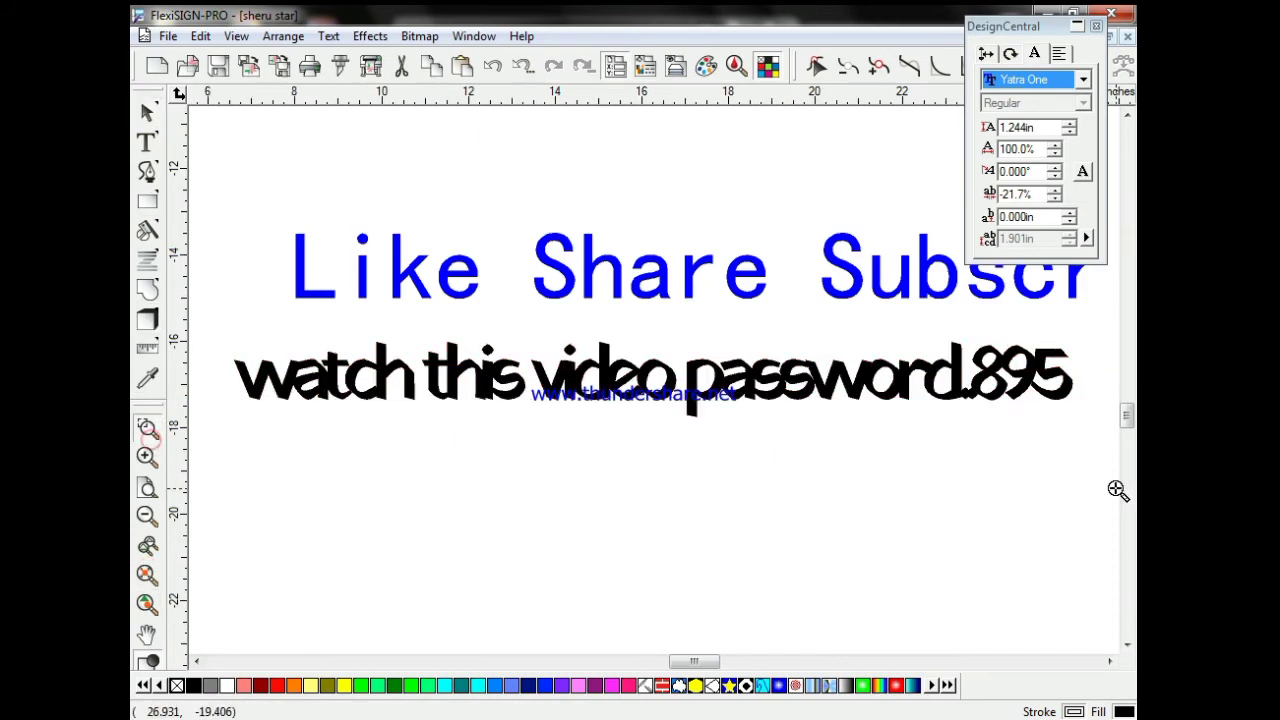
left_click(1120, 489)
left_click(679, 550)
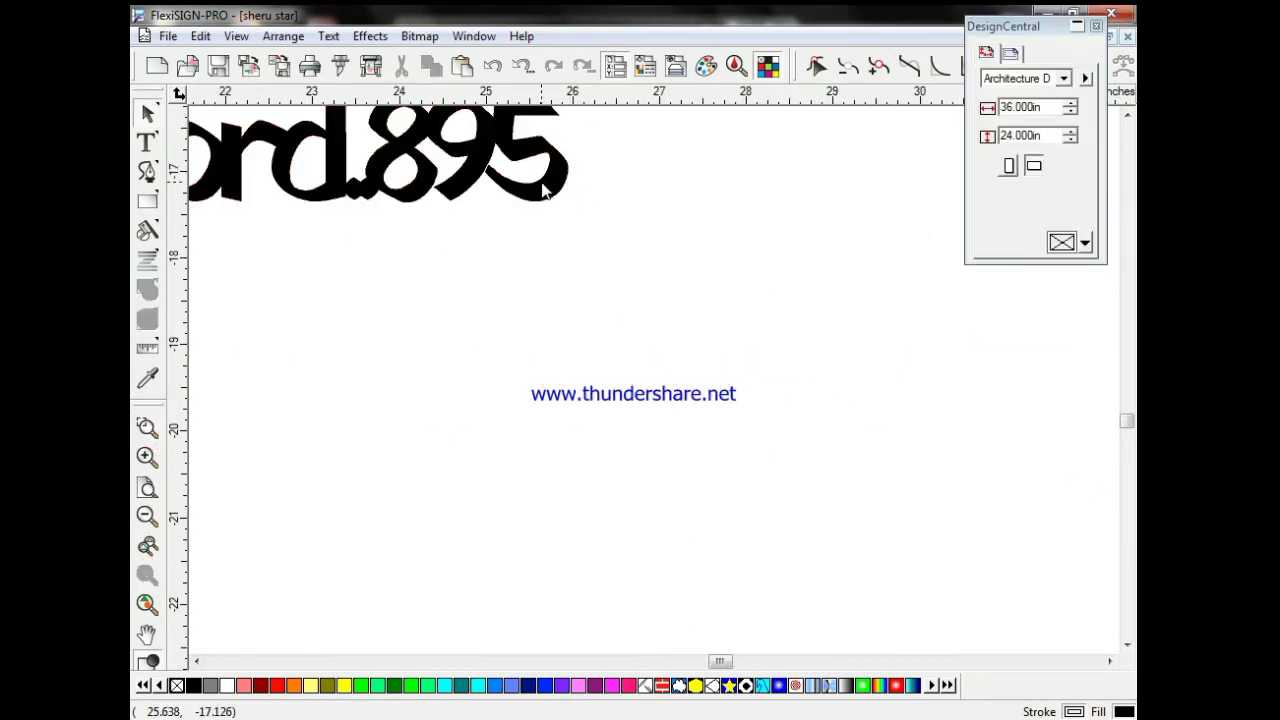
left_click_drag(543, 189, 1045, 505)
left_click_drag(1130, 412, 674, 427)
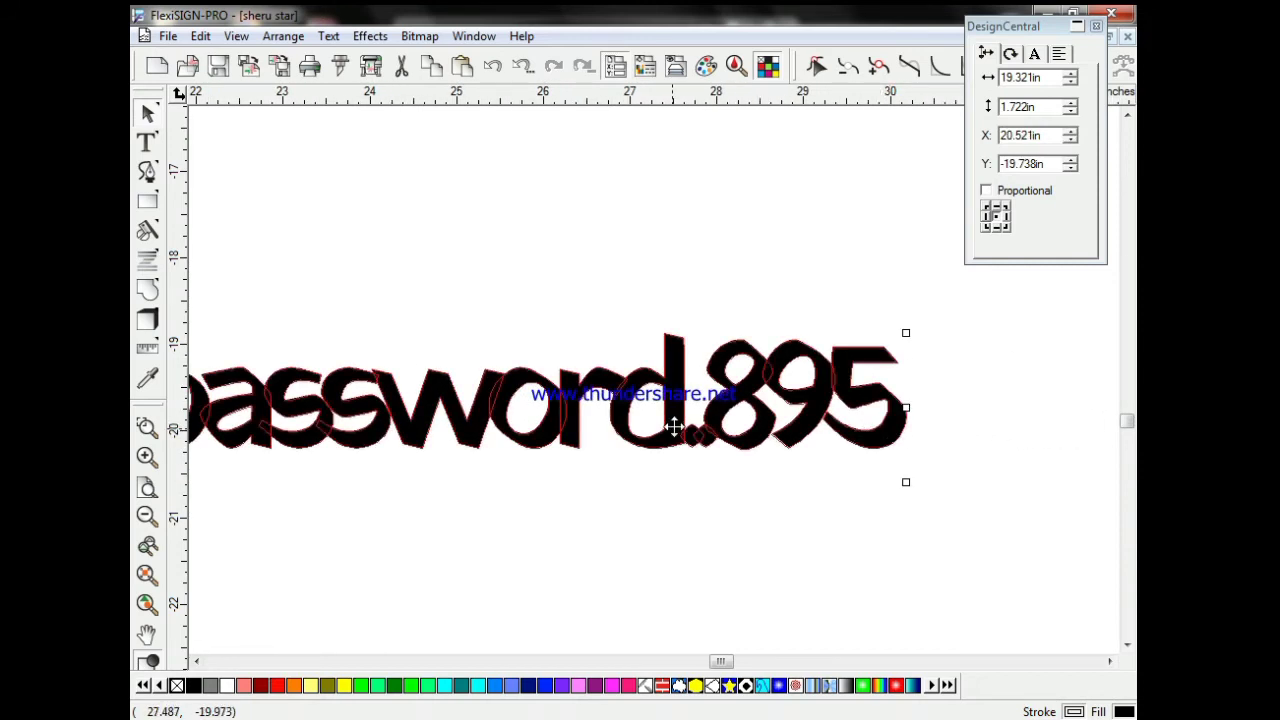
Step: Close the sheru star document and answer the save-changes prompt
left_click(1128, 37)
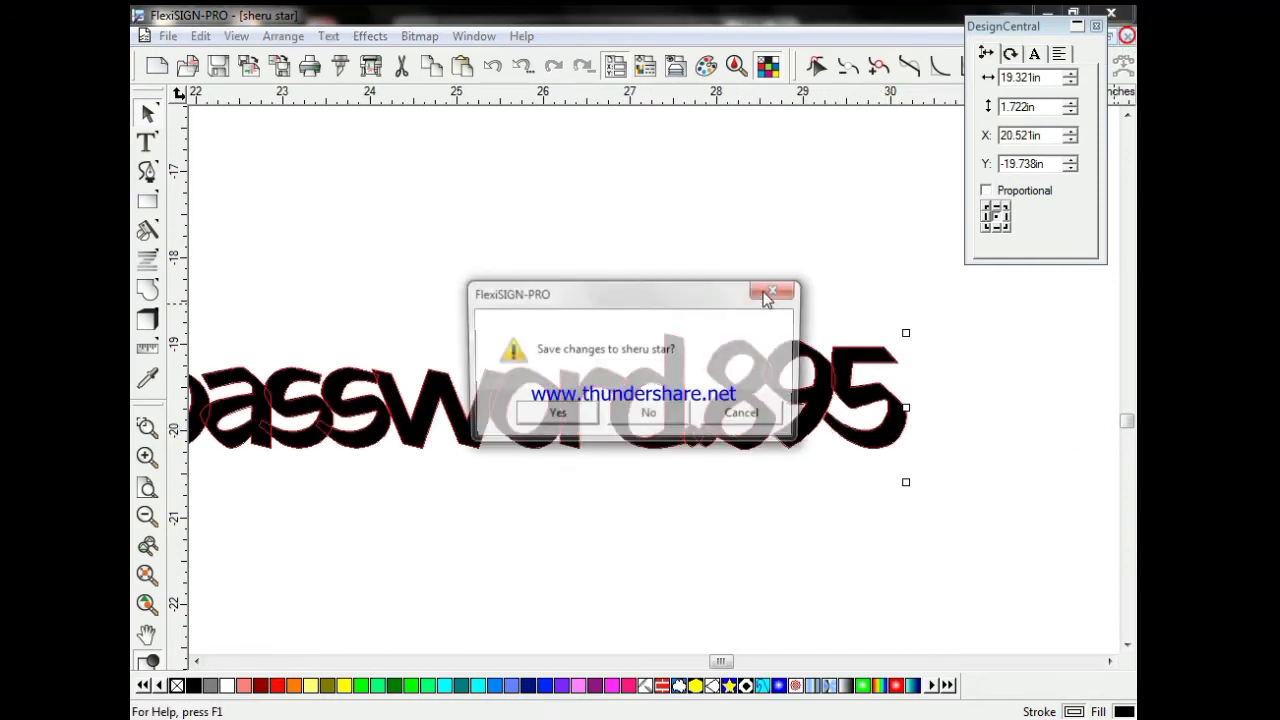
left_click(645, 413)
scroll(555, 210, "down", 3)
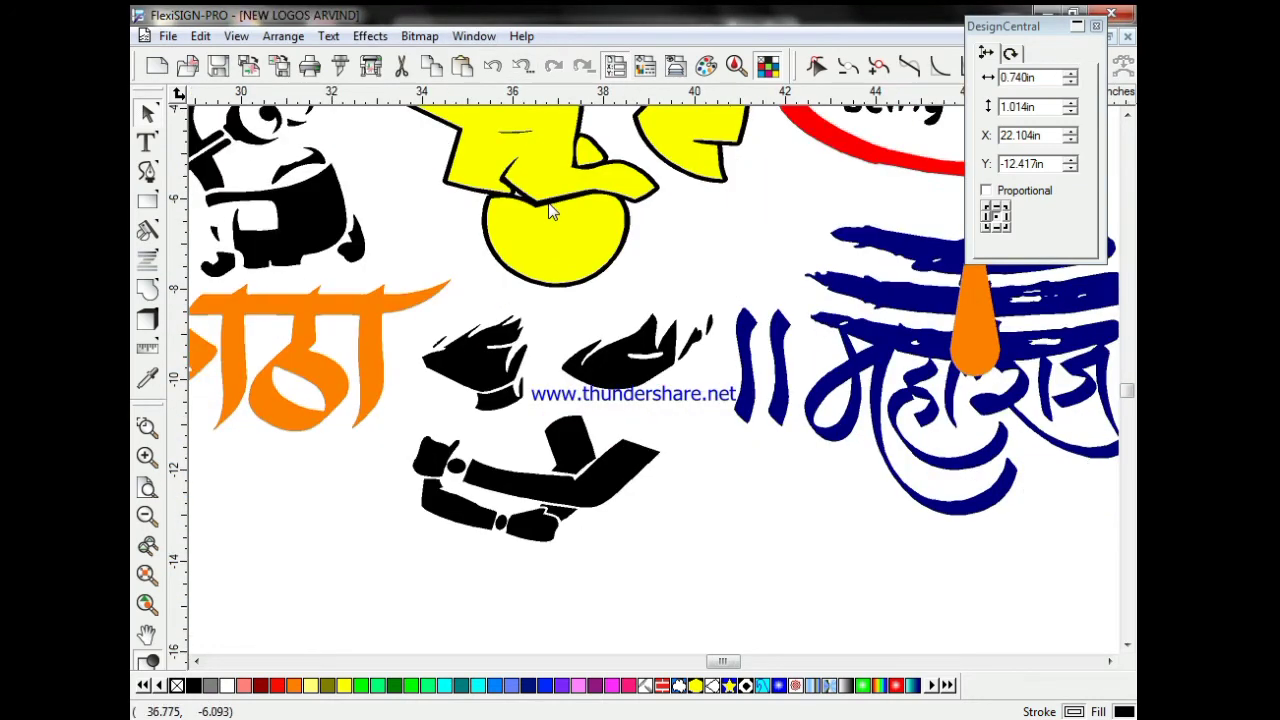
Step: Roll up DesignCentral and scroll through the logos on the NEW LOGOS ARVIND sheet
left_click(1078, 27)
scroll(846, 316, "up", 8)
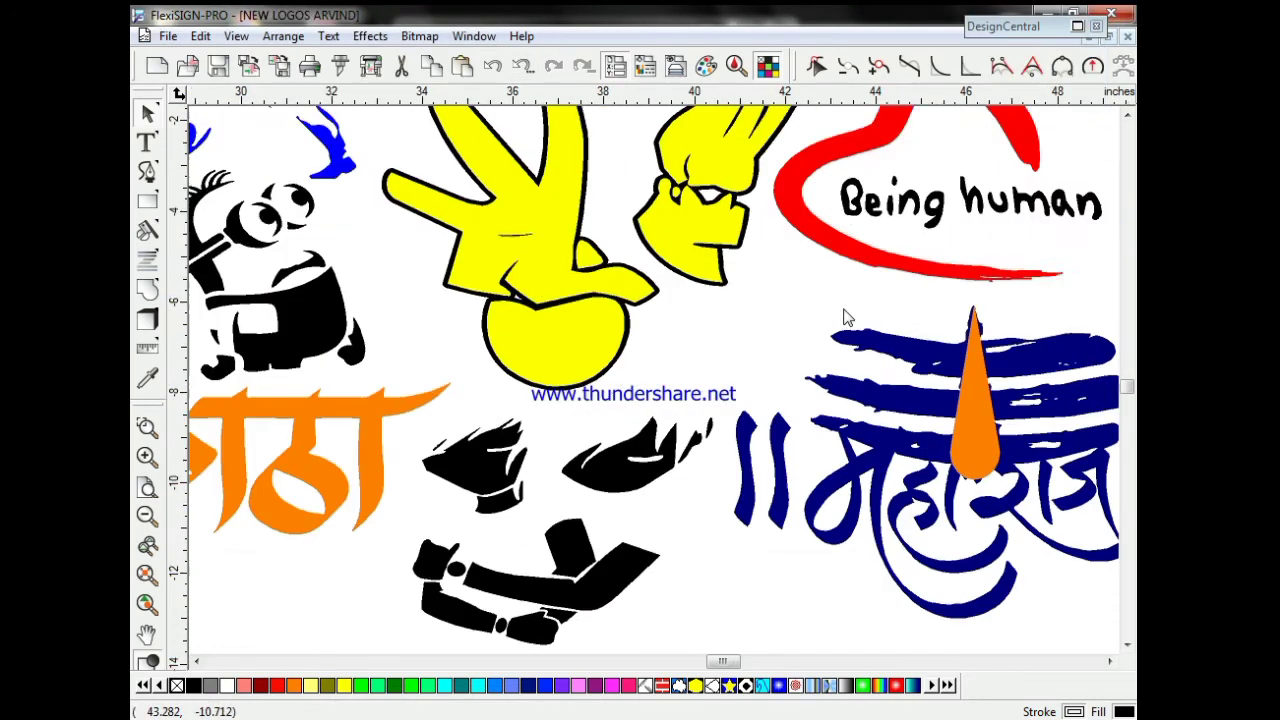
scroll(845, 318, "up", 10)
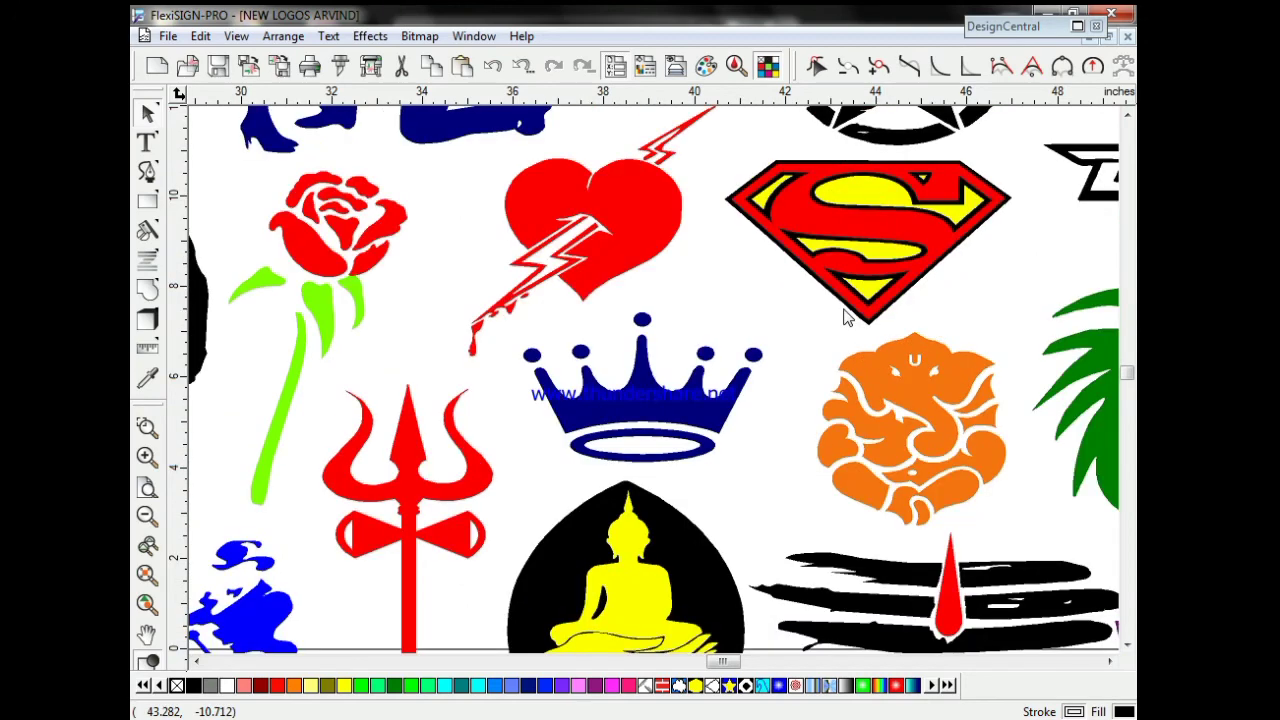
scroll(845, 318, "up", 9)
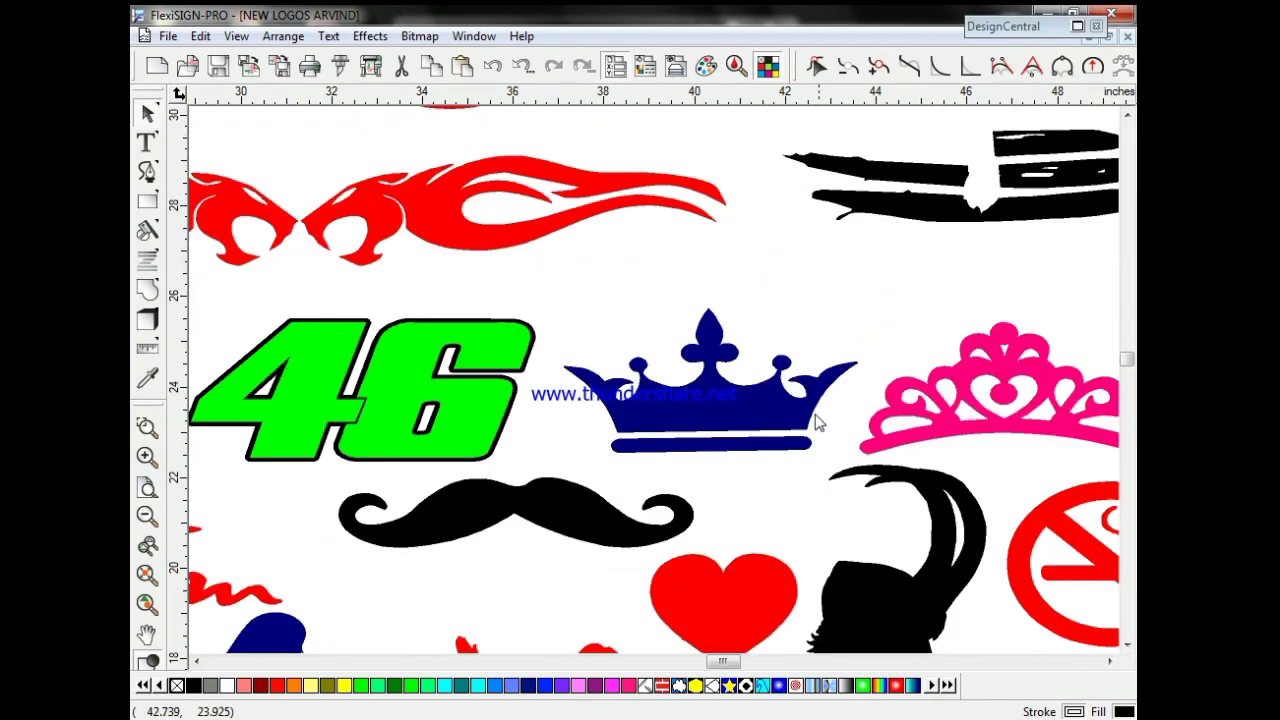
left_click_drag(738, 664, 757, 664)
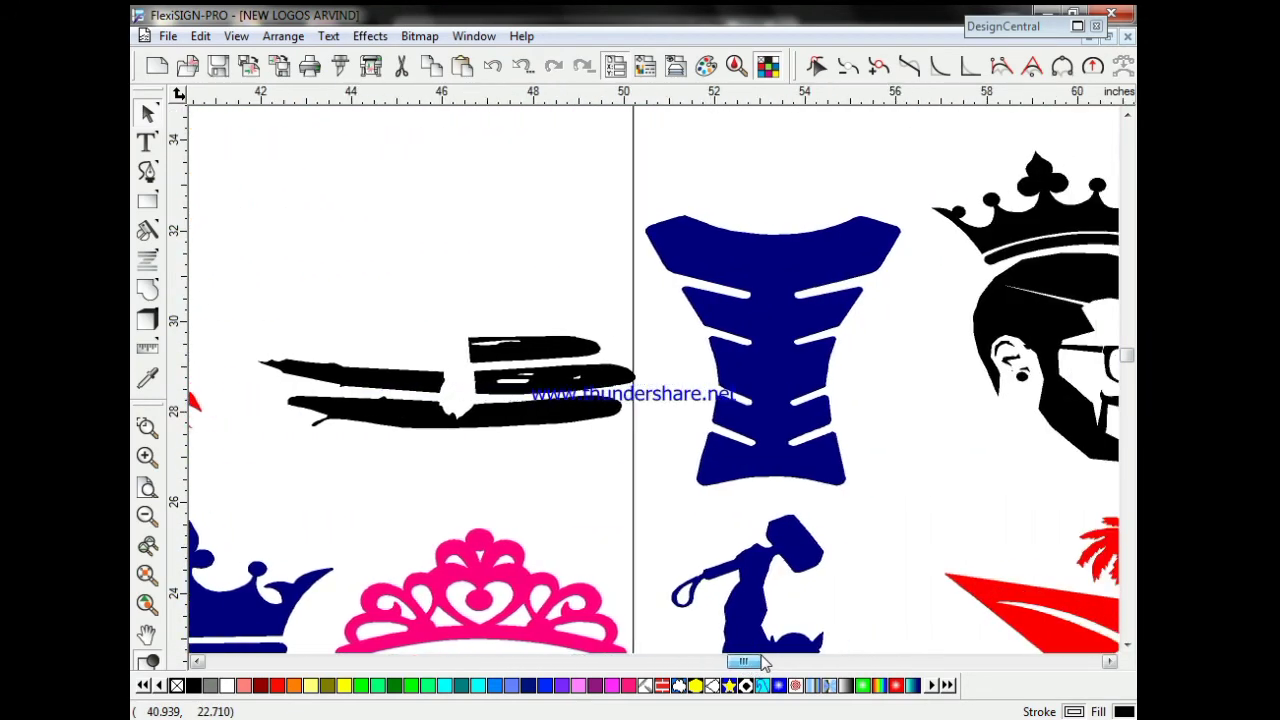
scroll(745, 525, "down", 5)
scroll(735, 517, "down", 8)
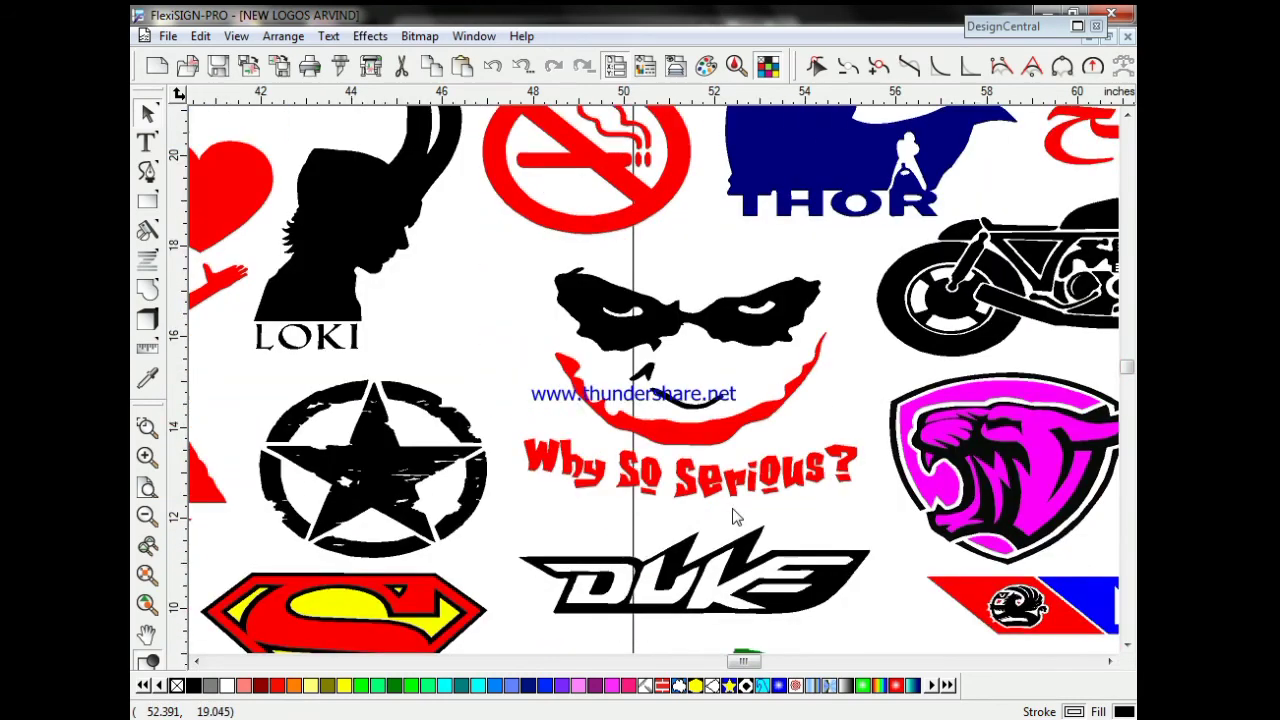
scroll(735, 517, "down", 9)
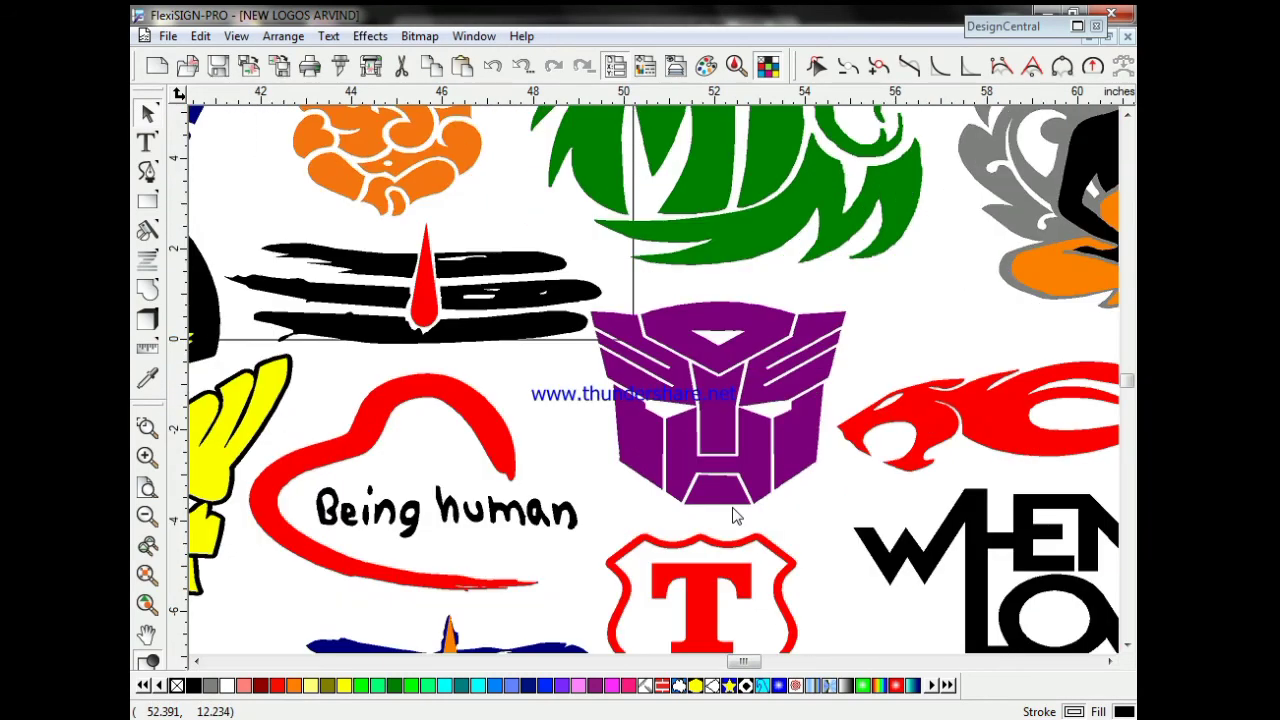
scroll(735, 517, "down", 5)
scroll(735, 517, "up", 11)
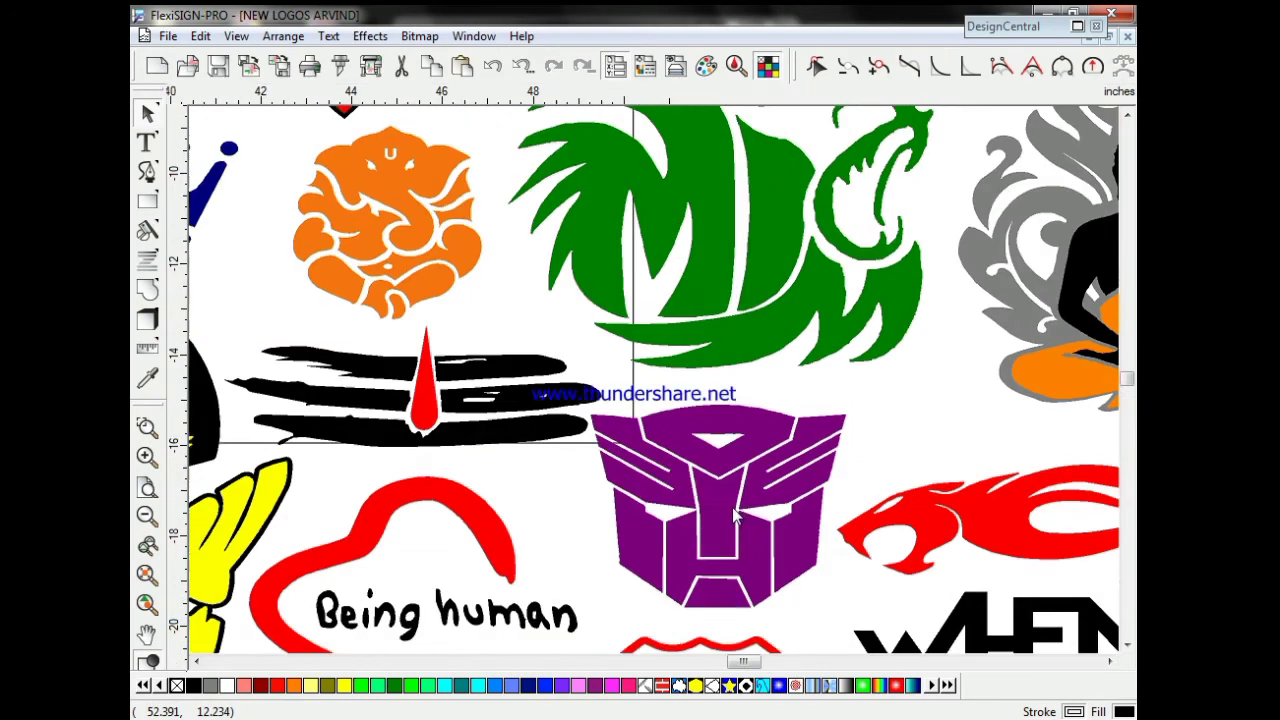
scroll(735, 517, "down", 10)
scroll(735, 517, "down", 3)
scroll(735, 517, "up", 16)
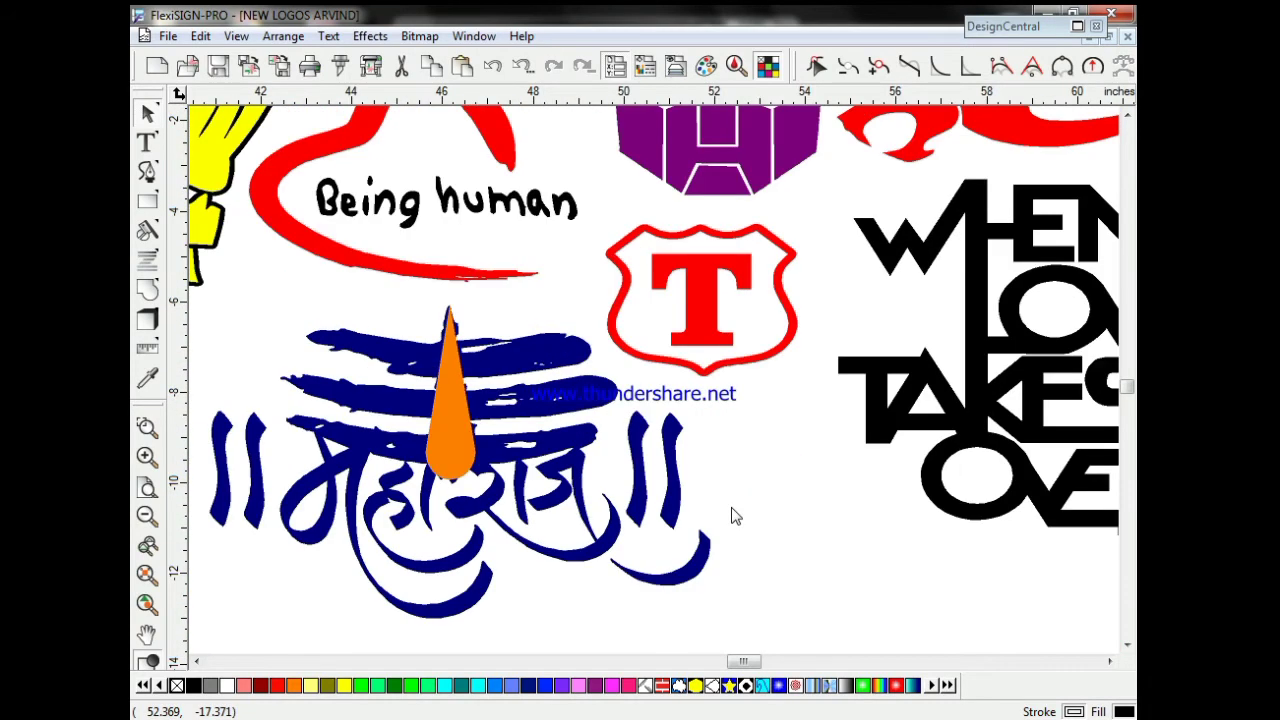
scroll(735, 517, "up", 17)
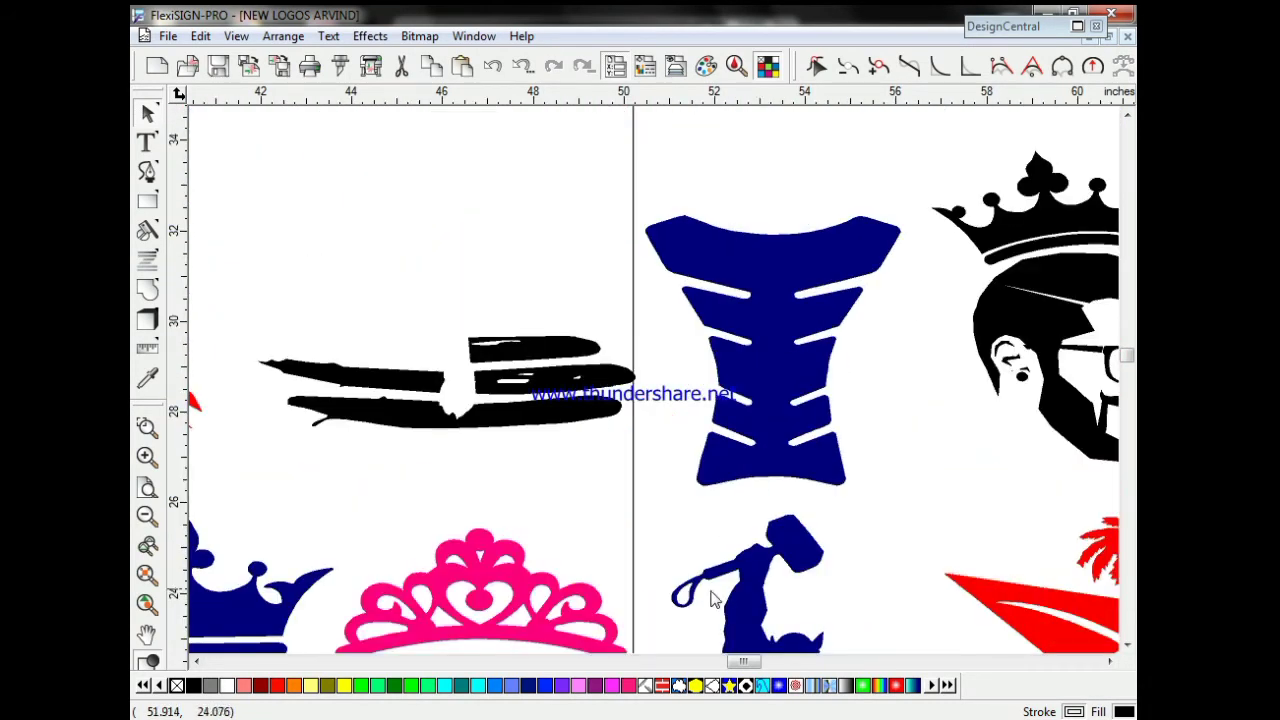
Step: Select the Buddha logo's orange robe, then zoom out to the whole logo sheet
mouse_move(777, 660)
left_mouse_down()
mouse_move(795, 657)
mouse_move(770, 661)
left_mouse_up()
scroll(770, 573, "down", 10)
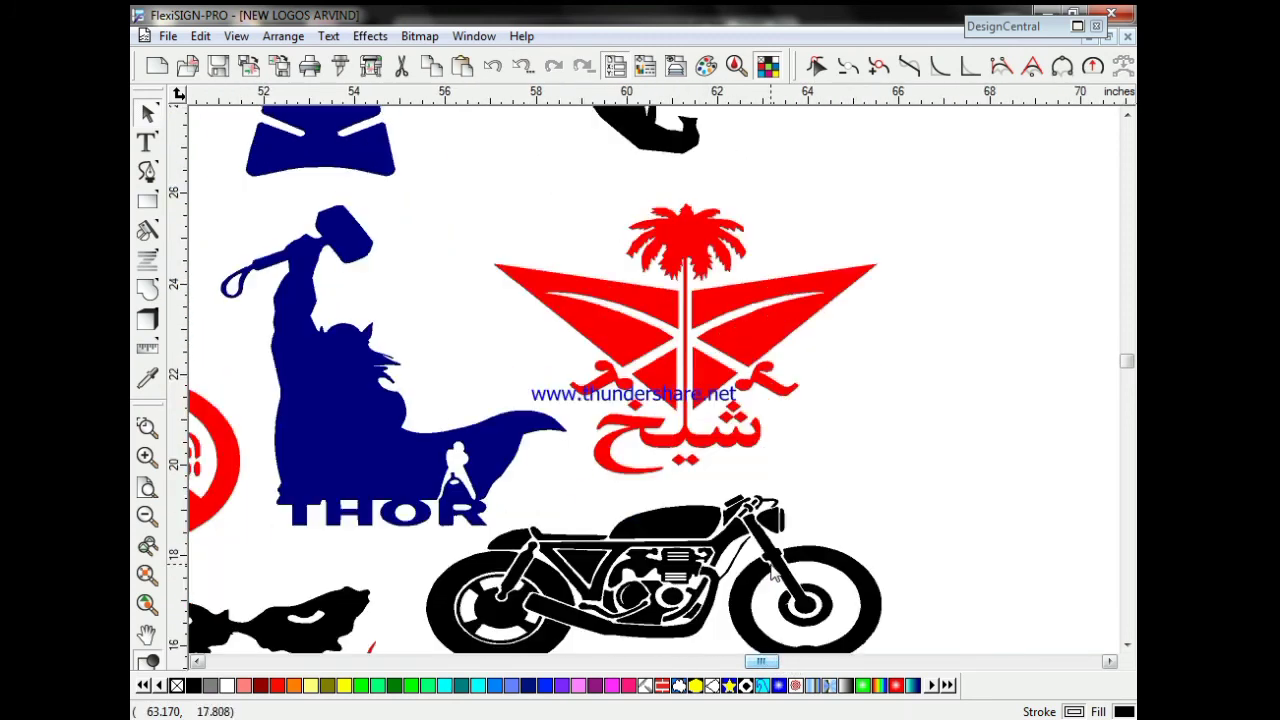
scroll(771, 566, "down", 4)
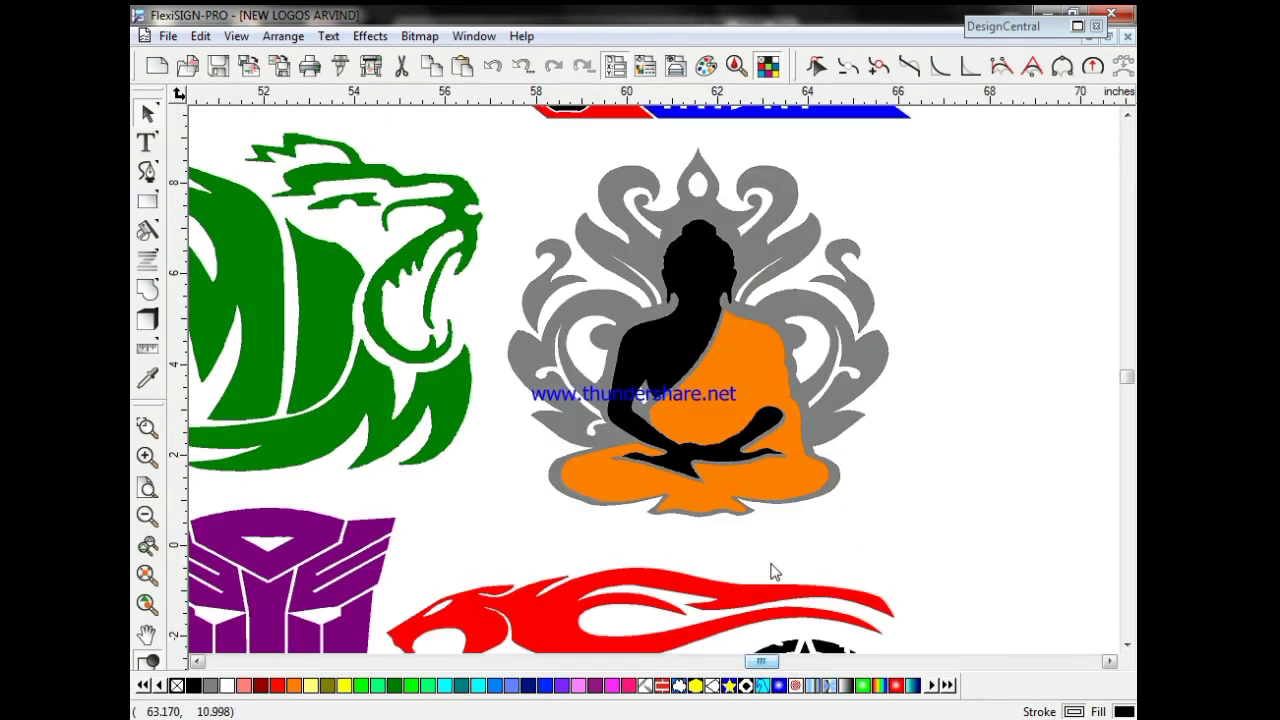
left_click(748, 470)
scroll(755, 478, "down", 2)
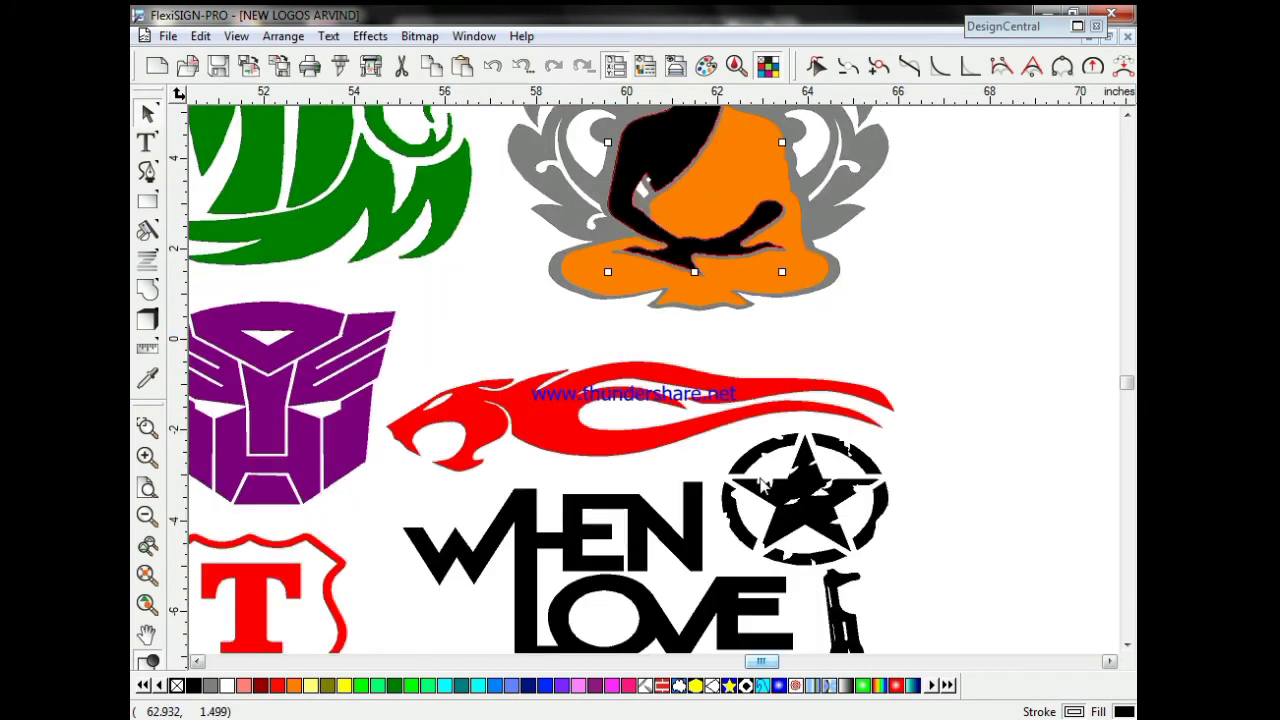
scroll(762, 484, "down", 7)
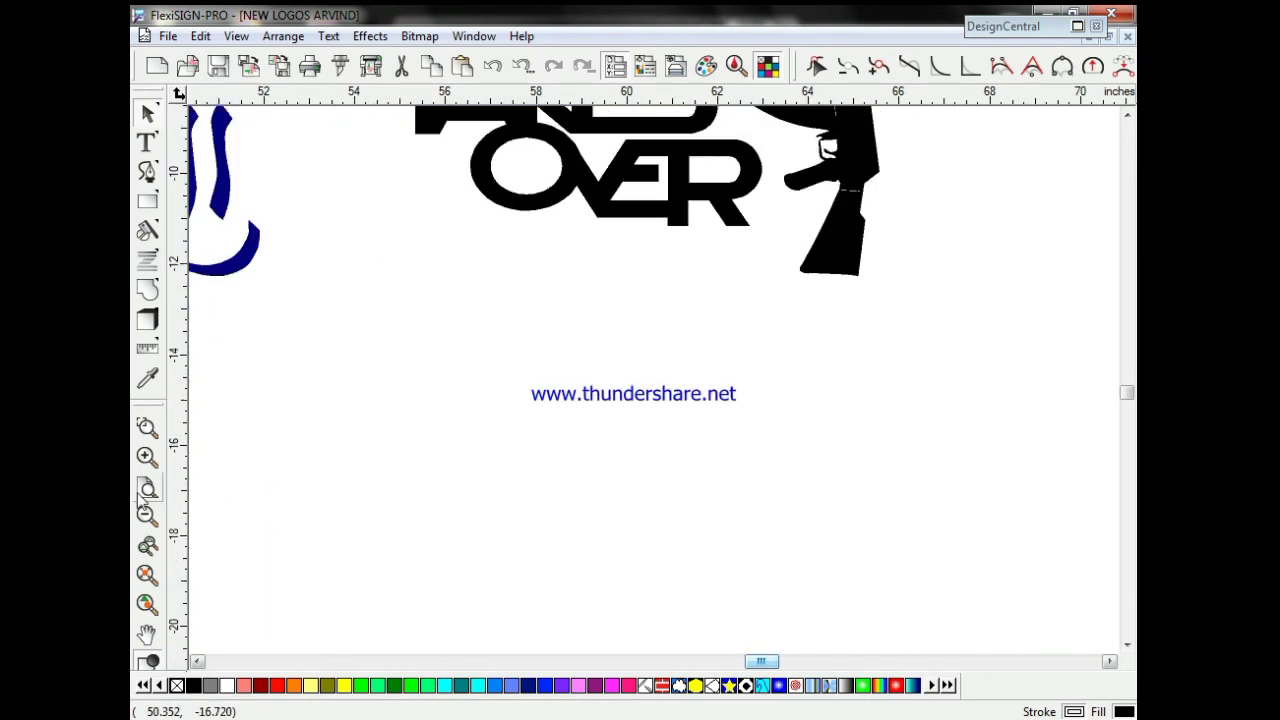
left_click(147, 488)
left_click(147, 513)
scroll(665, 405, "down", 2)
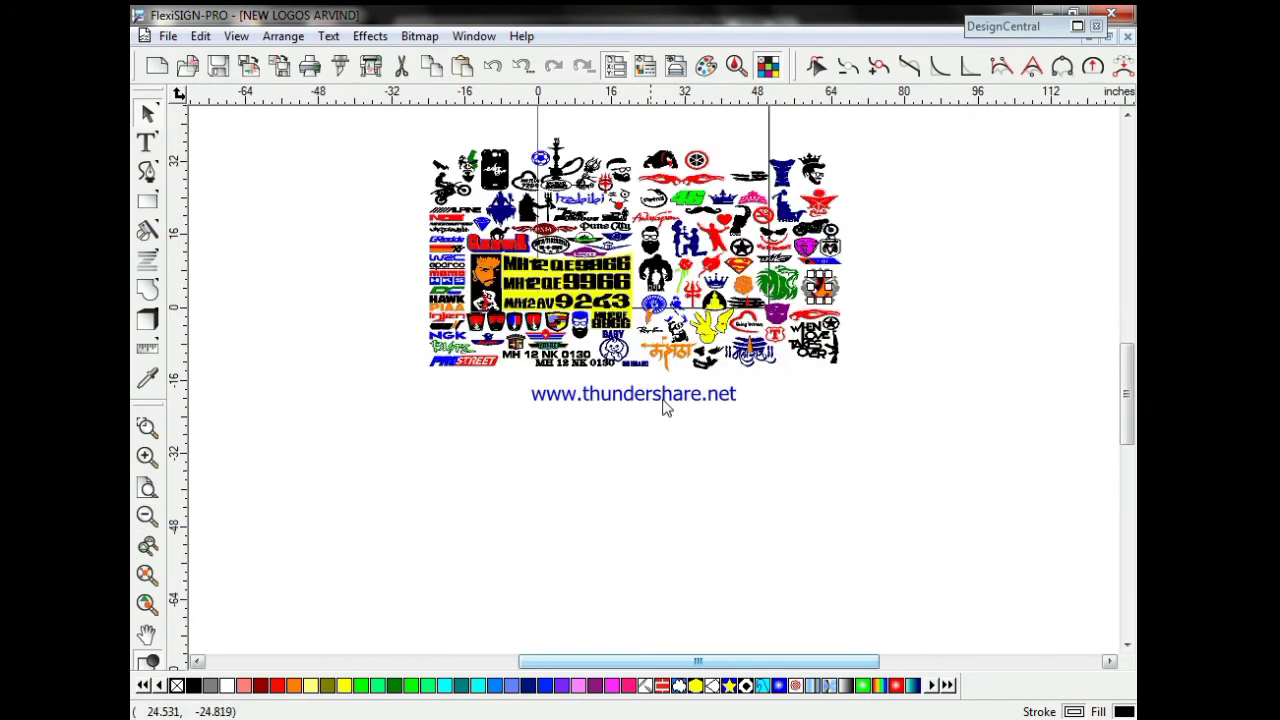
Step: Select and zoom to the Fast and Furious logo, showing its 16.297 × 3.002 in size
left_click_drag(893, 148, 323, 255)
left_click(147, 573)
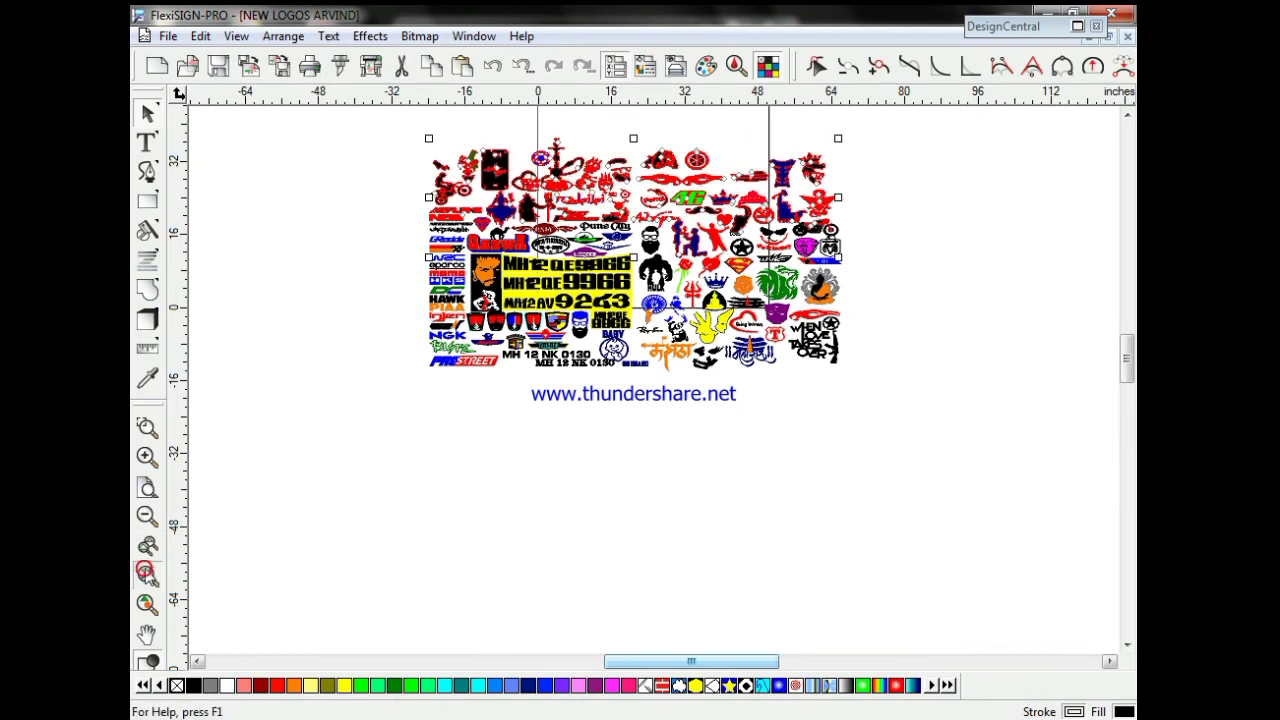
left_click(147, 545)
left_click(603, 589)
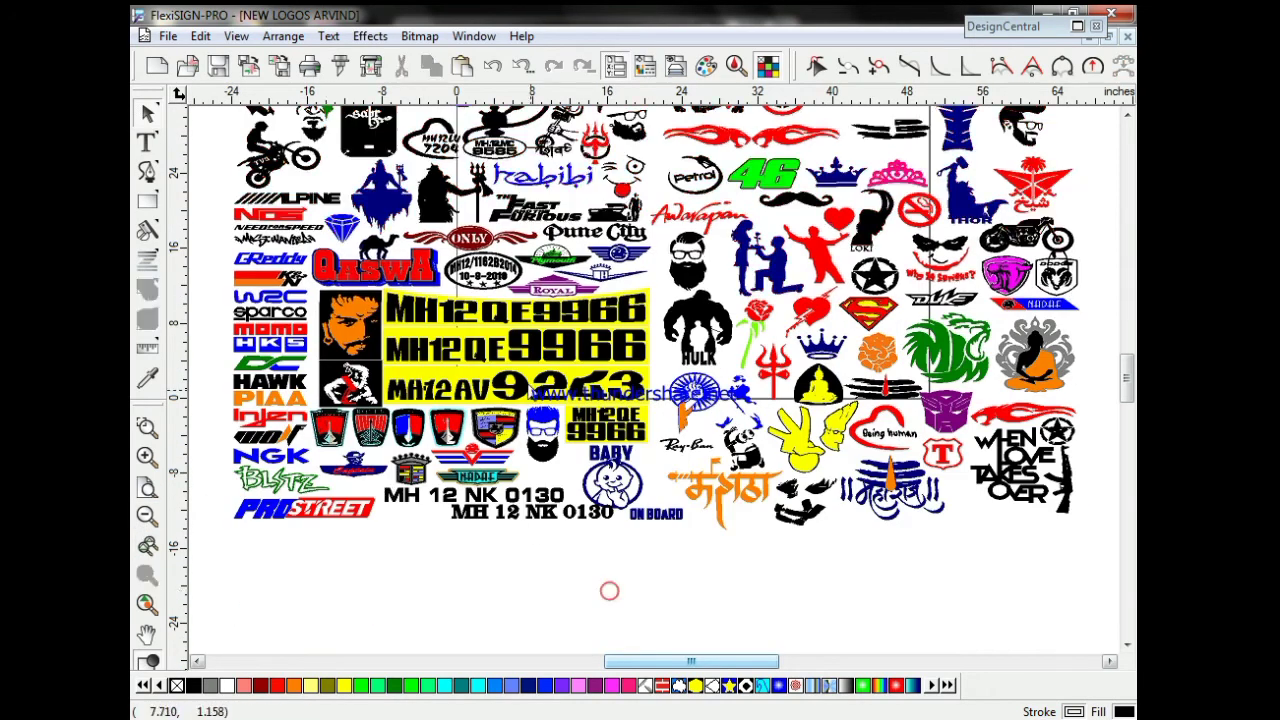
left_click(632, 205)
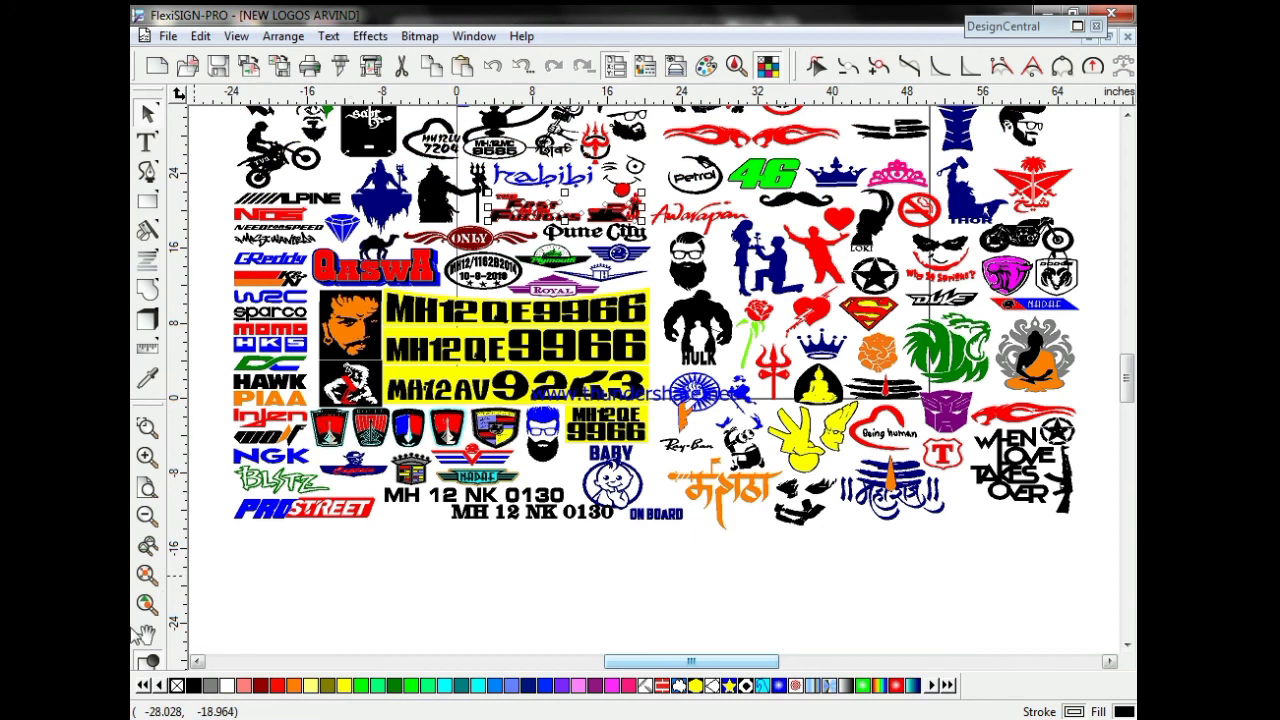
left_click(146, 576)
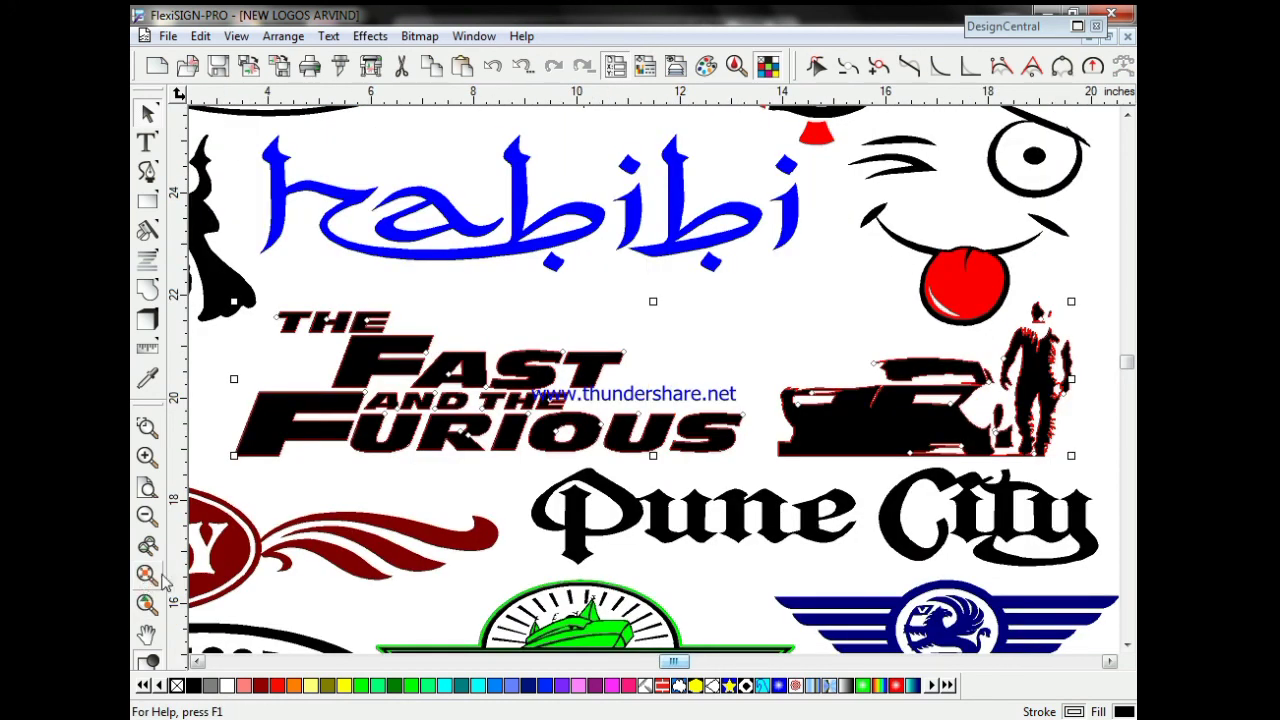
left_click(514, 494)
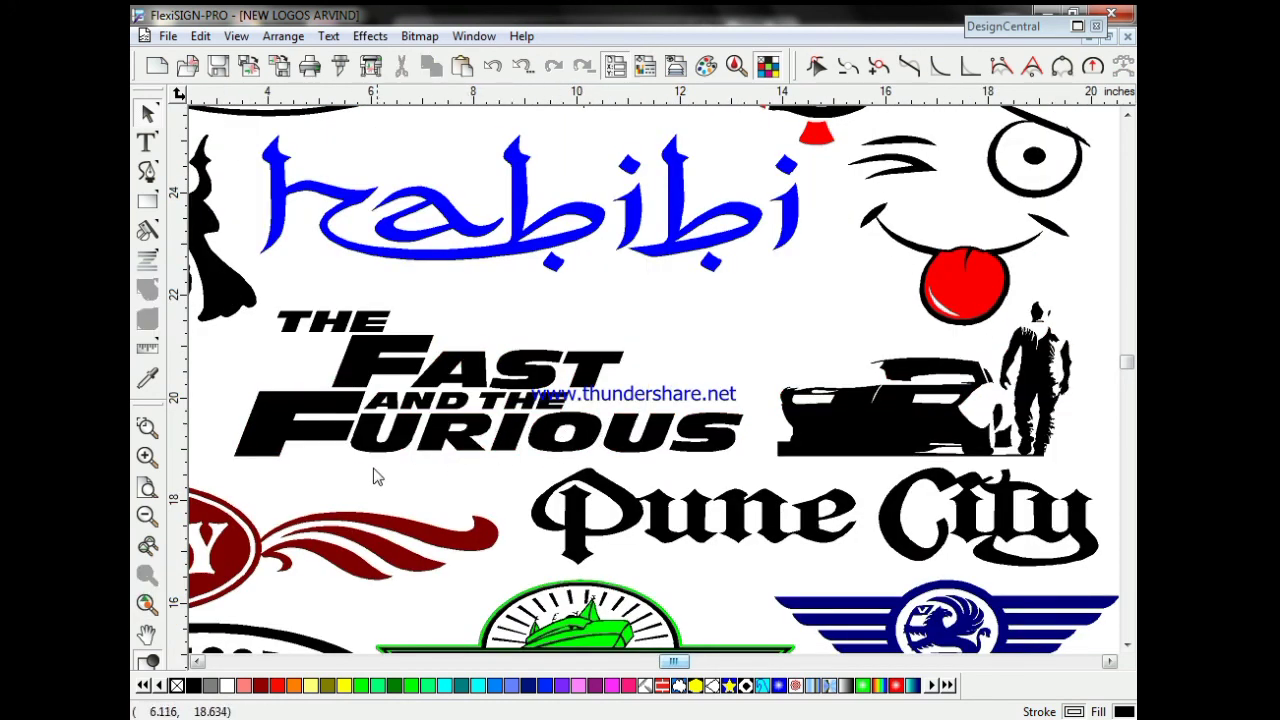
left_click(802, 414)
scroll(365, 470, "down", 4)
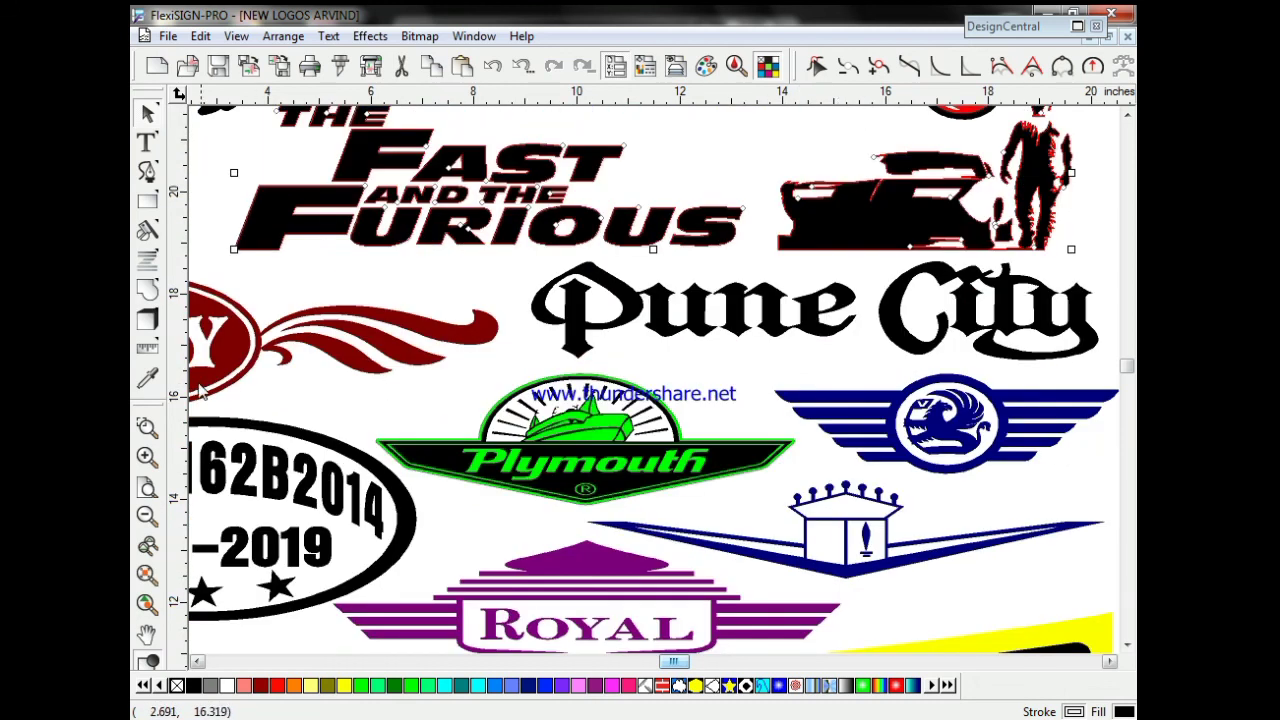
left_click(1076, 28)
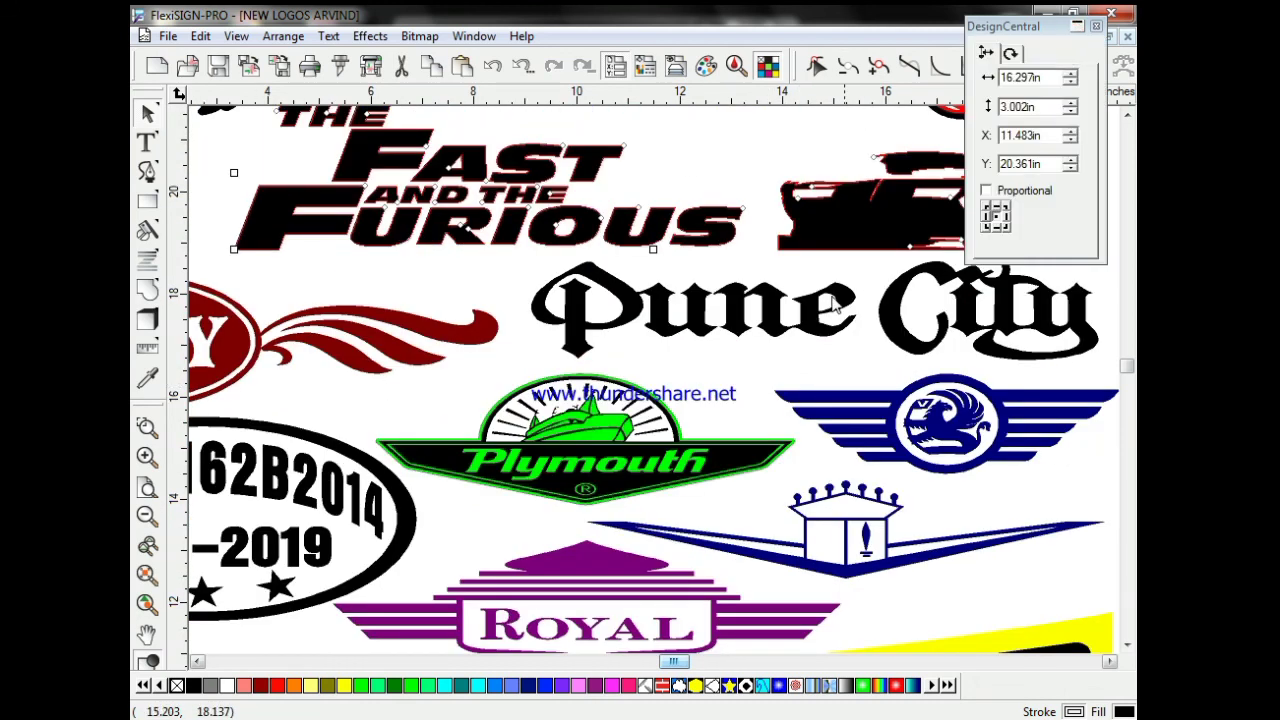
Step: Uncompound the Pune City lettering, then recombine it with Combine > Compound
right_click(742, 328)
left_click(780, 683)
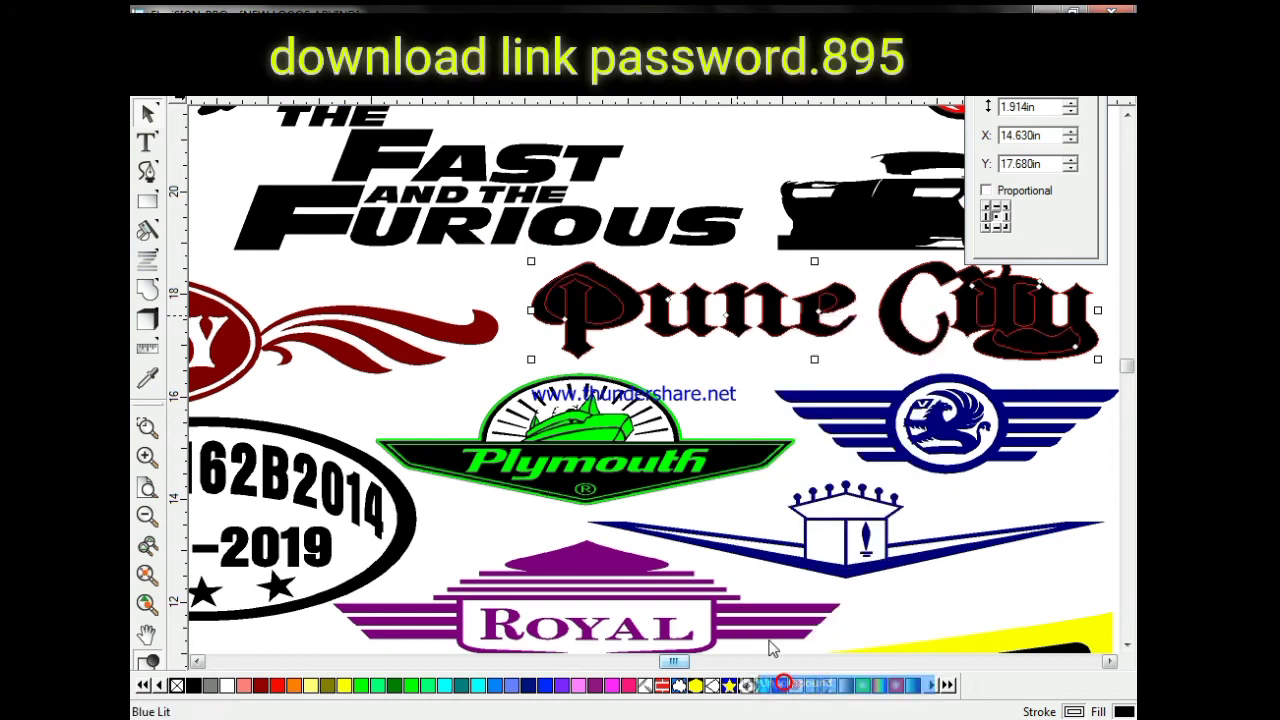
right_click(678, 324)
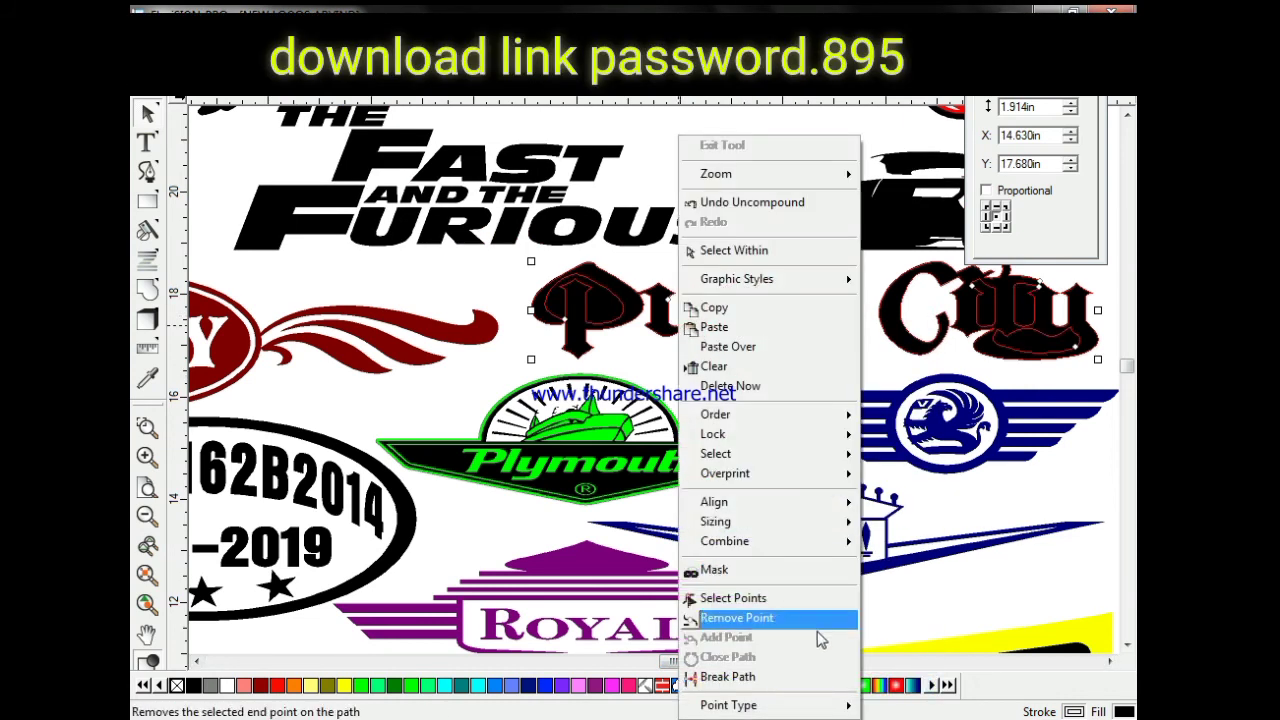
mouse_move(820, 541)
left_click(912, 563)
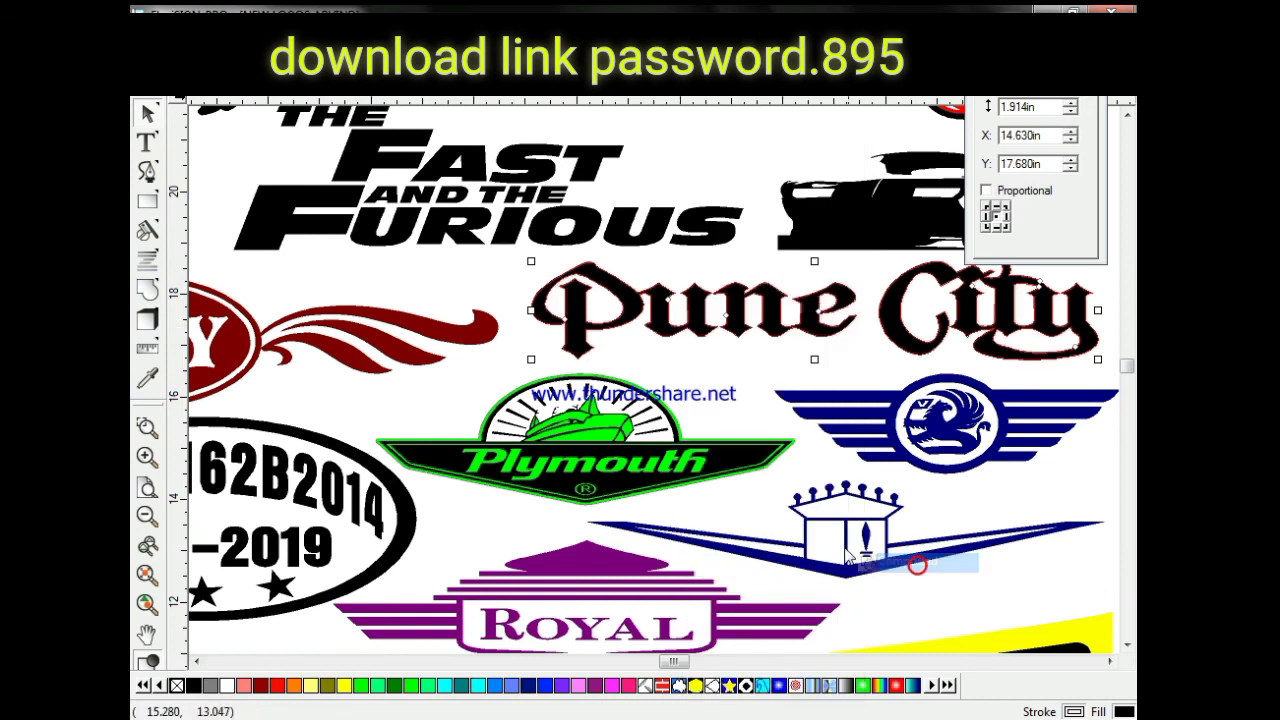
scroll(836, 545, "down", 5)
left_click(147, 514)
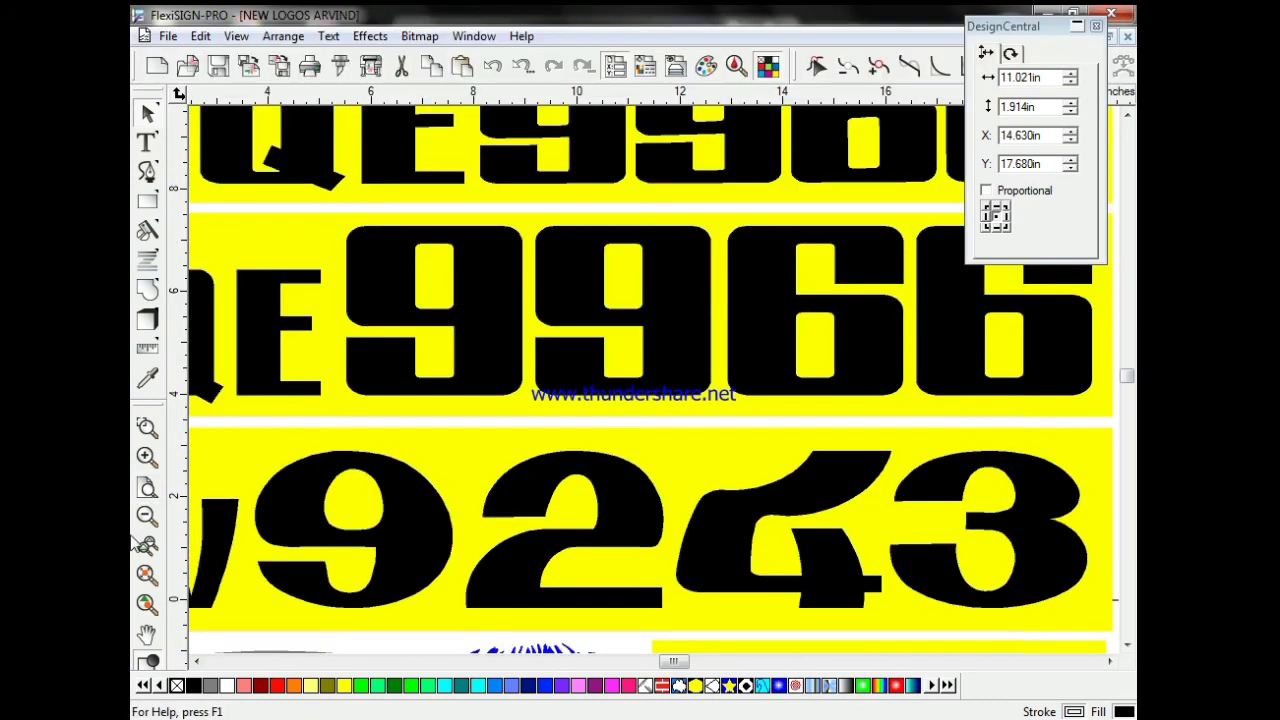
Step: Zoom out twice, select the object below the Ashok-chakra logo, and roll up DesignCentral
left_click(146, 516)
left_click(147, 514)
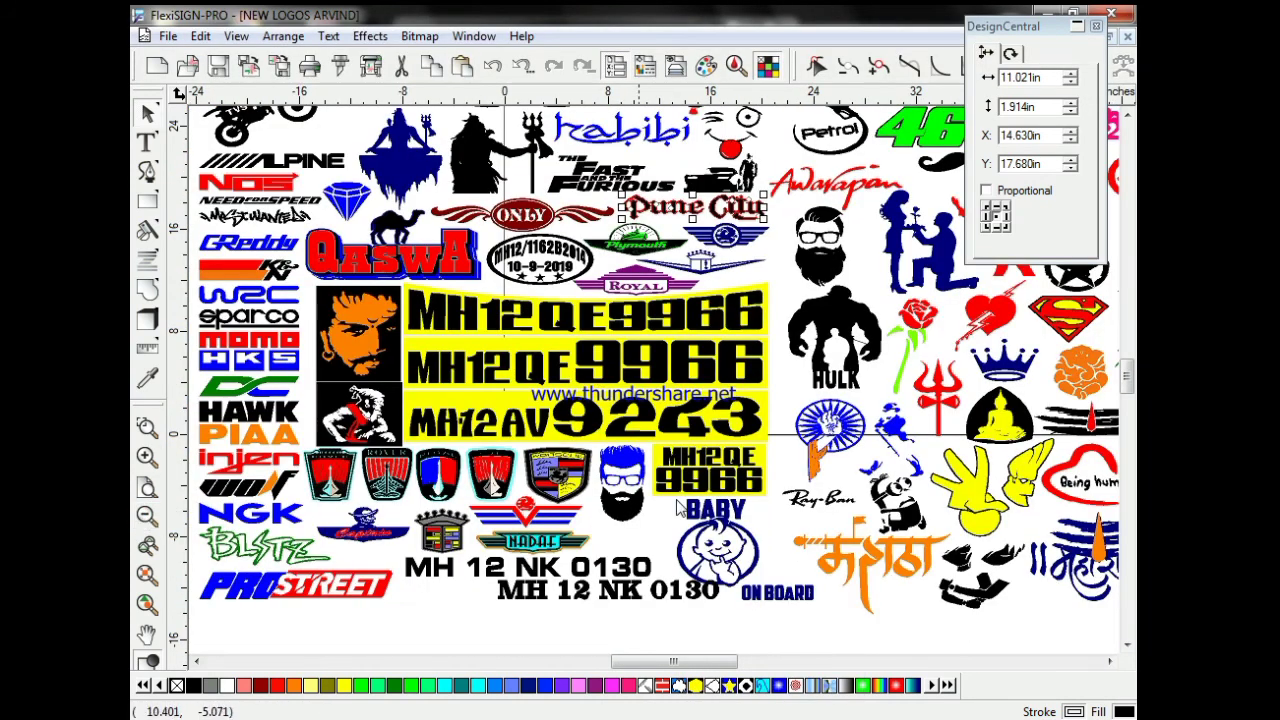
left_click(908, 449)
scroll(660, 528, "down", 3)
scroll(660, 528, "down", 1)
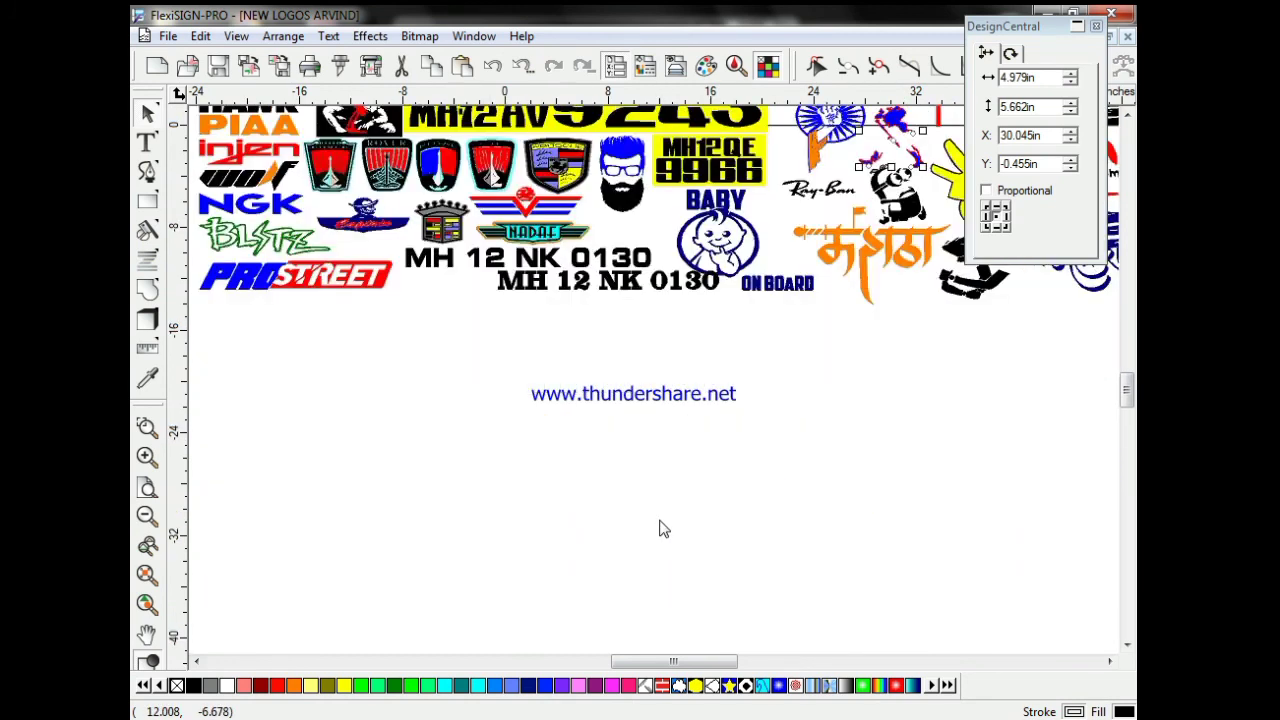
scroll(660, 528, "up", 6)
scroll(670, 540, "down", 1)
scroll(670, 540, "down", 1)
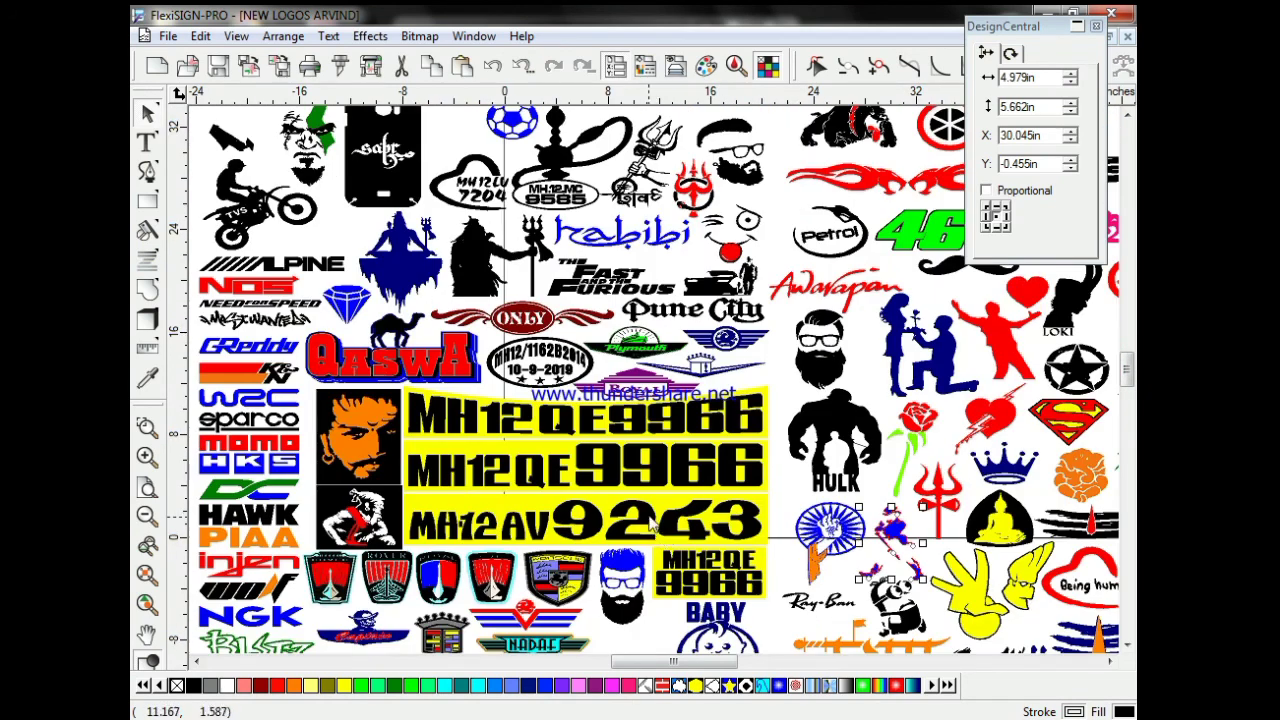
left_click(1077, 27)
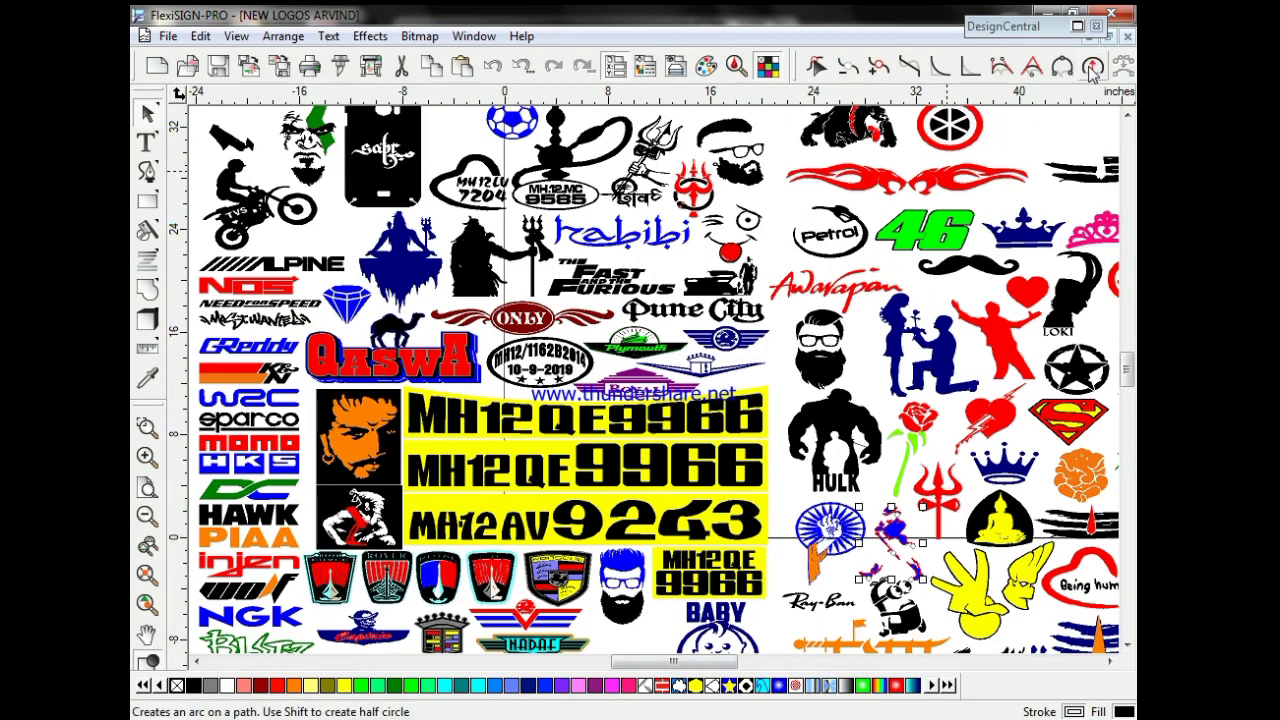